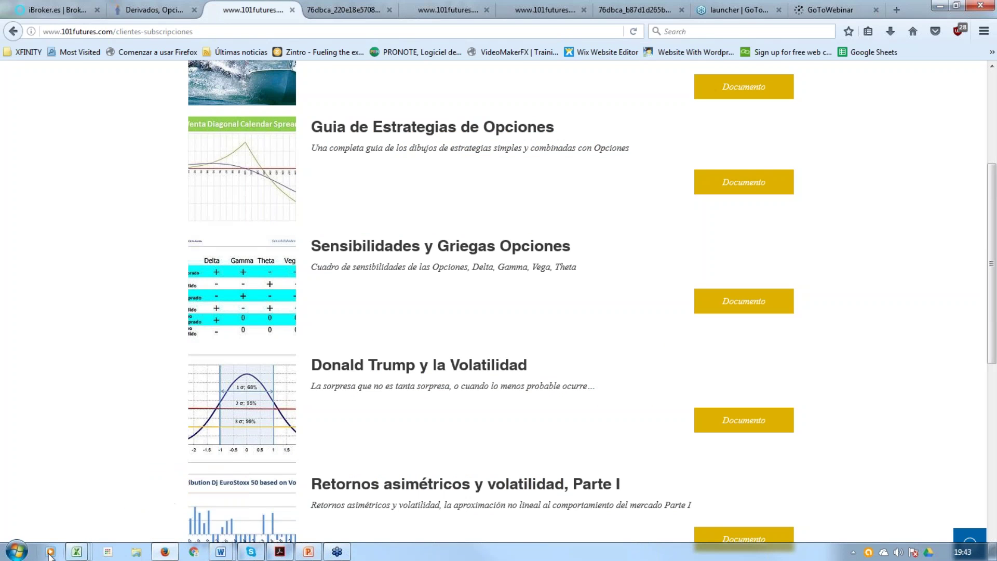
Switch to the Options OMON modify i.xlsx workbook in Excel and inspect the Th Call2 premium formula for strike 95
mouse_move(79, 555)
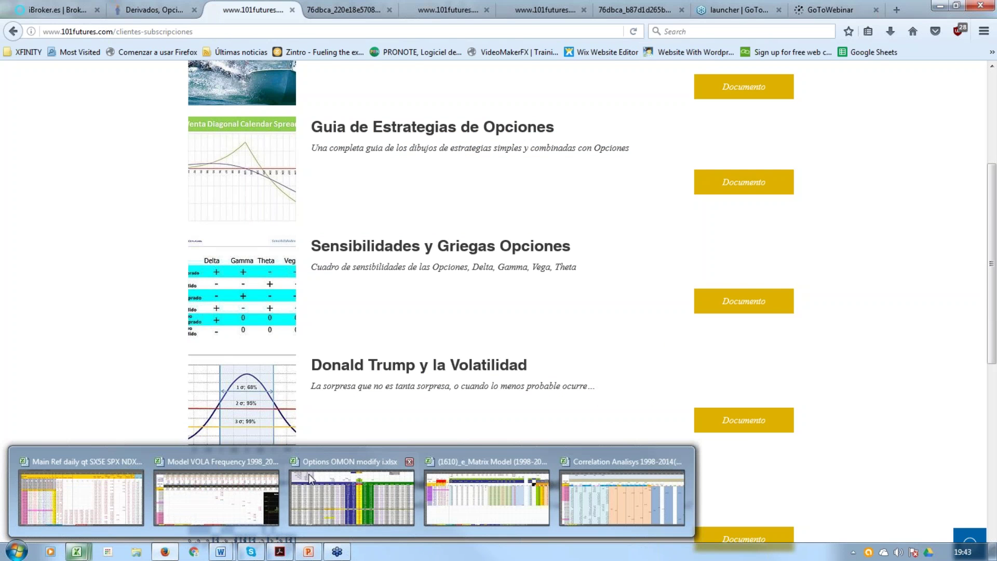
left_click(333, 488)
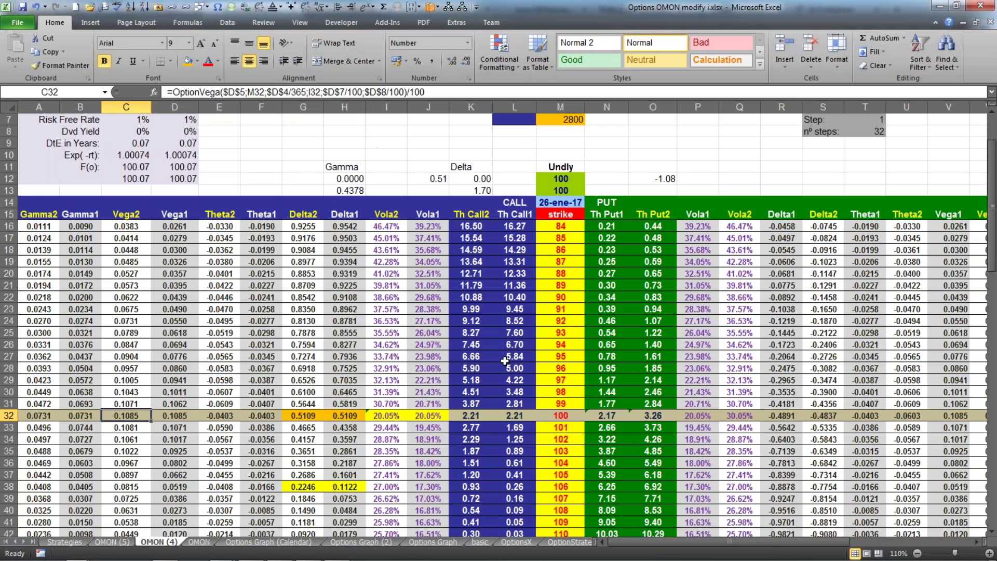
left_click(471, 356)
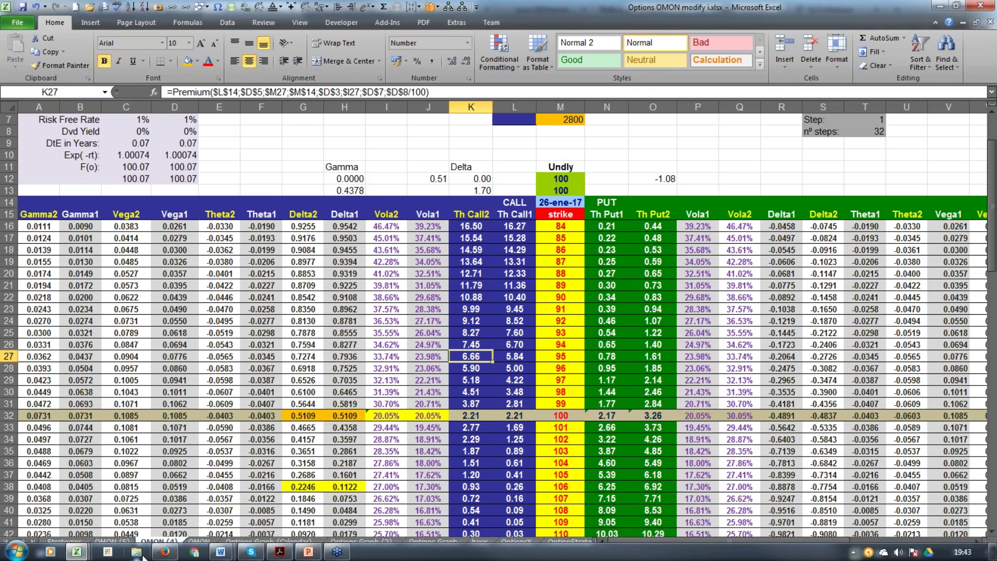
Switch to the Main Ref daily qt SX5E SPX NDX workbook and select the Daily Vola cell Q29
mouse_move(164, 554)
mouse_move(79, 553)
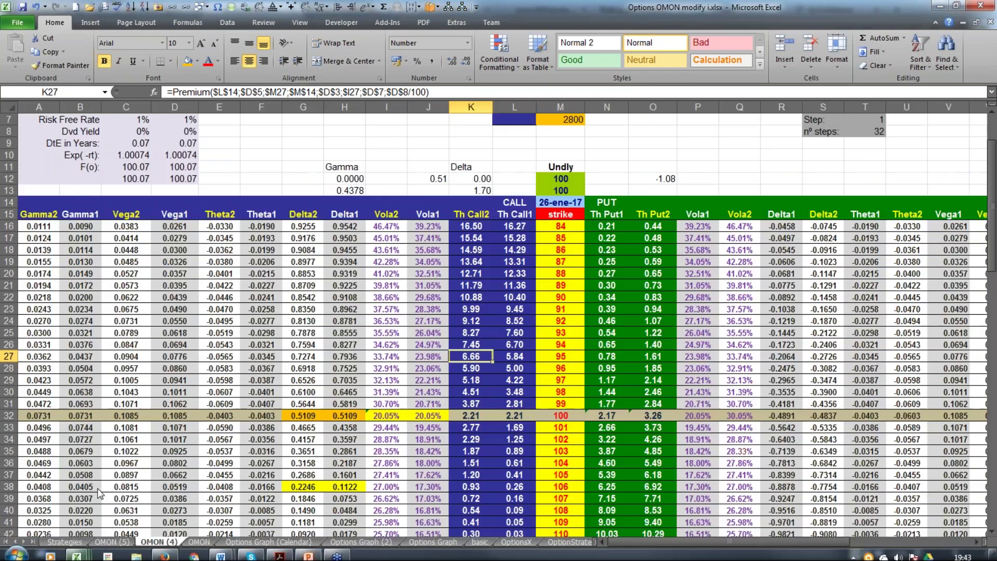
left_click(82, 493)
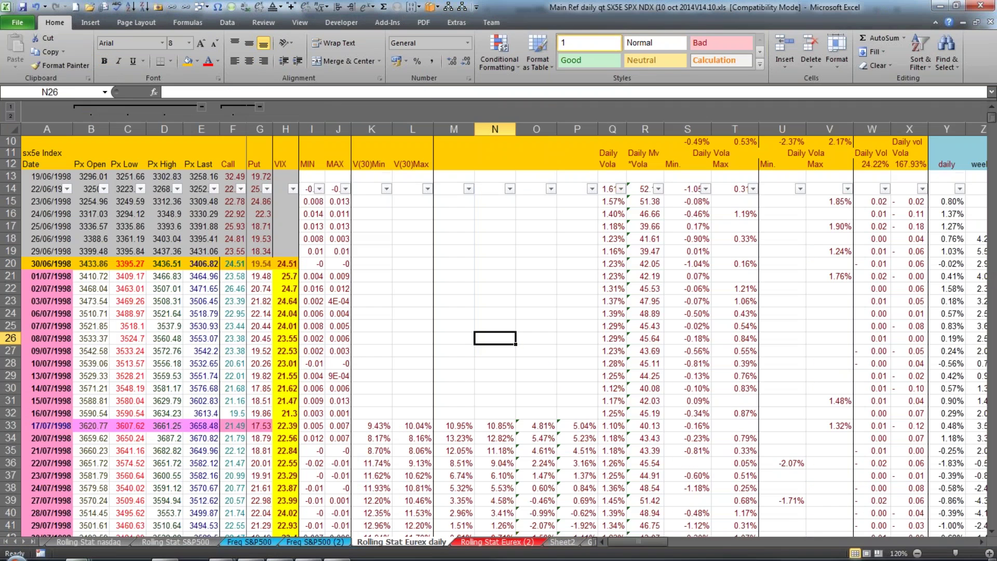
left_click(623, 375)
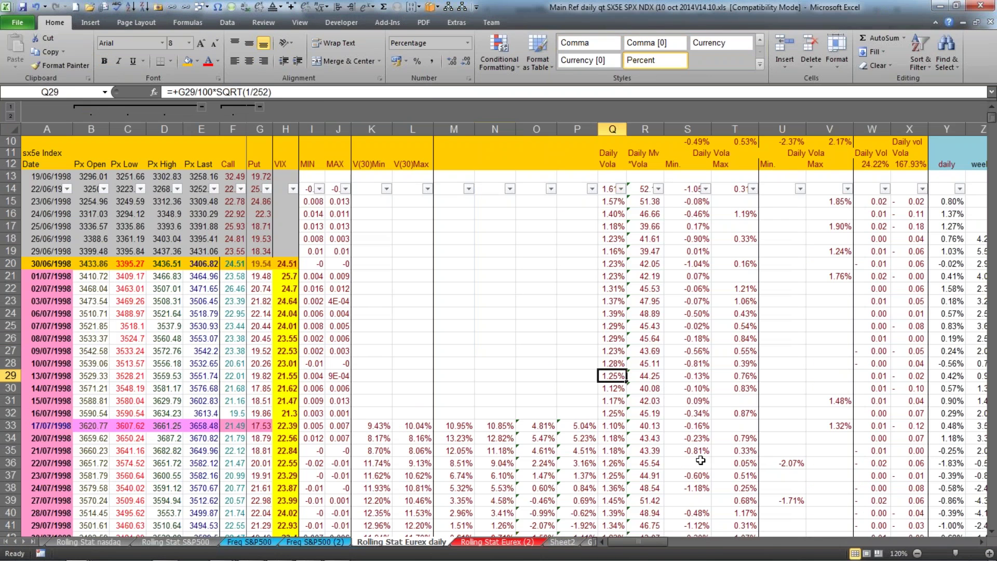
Inspect the formula in cell AL20 that picks out negative daily returns on the Rolling Stat Eurex daily sheet
left_click_drag(640, 541, 690, 532)
scroll(671, 395, "up", 3)
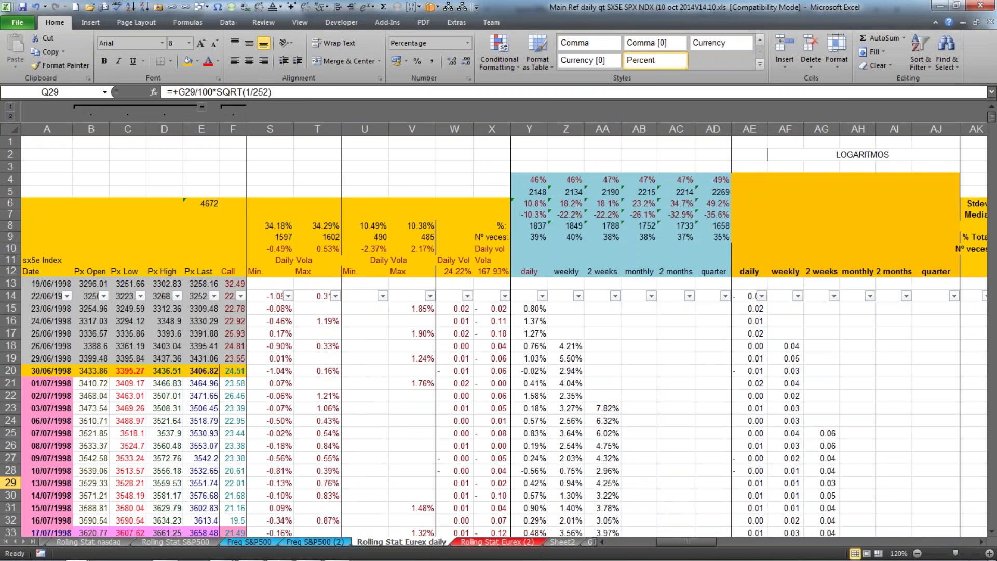
mouse_move(684, 541)
left_mouse_down()
mouse_move(748, 534)
mouse_move(631, 540)
mouse_move(690, 540)
left_mouse_up()
double_click(493, 371)
key("Return")
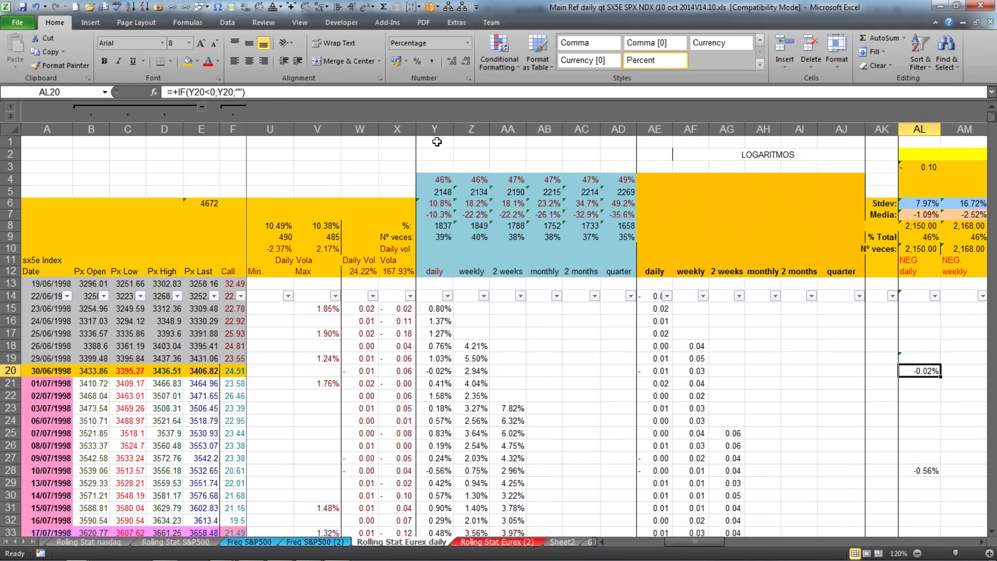
Highlight the daily-to-quarter return columns Y to AD and examine the daily return formula in Y27
left_click_drag(435, 129, 617, 130)
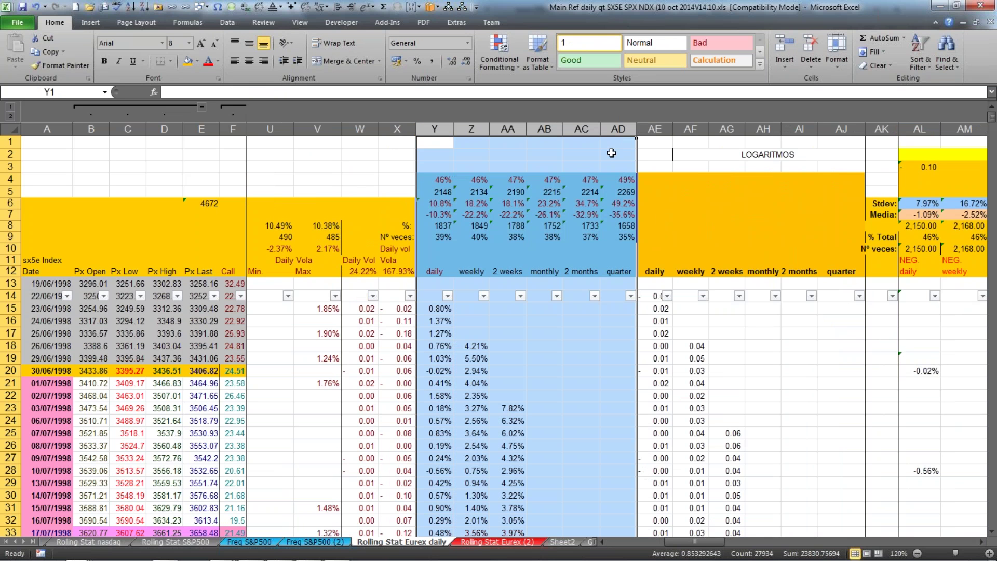
left_click(438, 320)
double_click(439, 457)
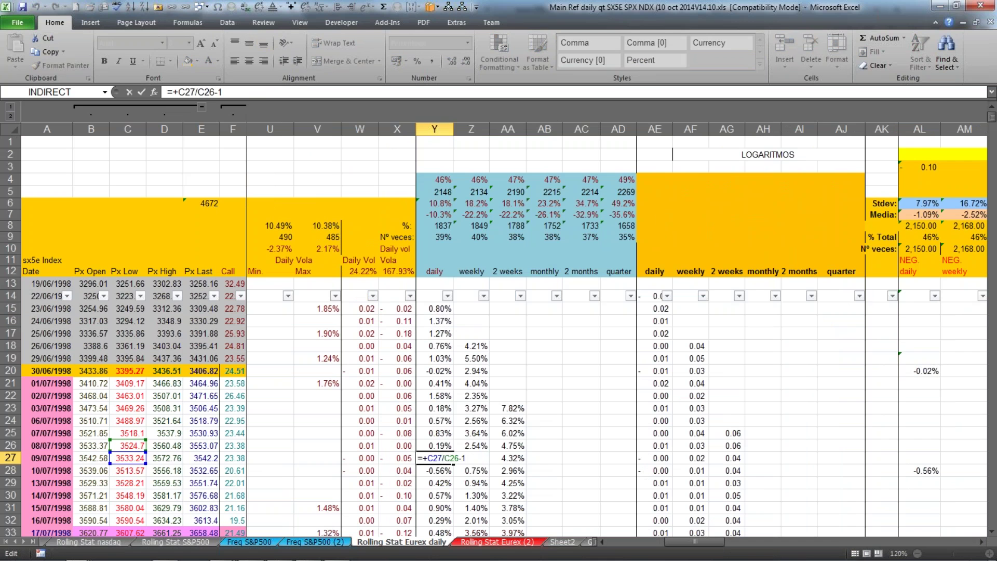
scroll(442, 458, "down", 3)
key("Return")
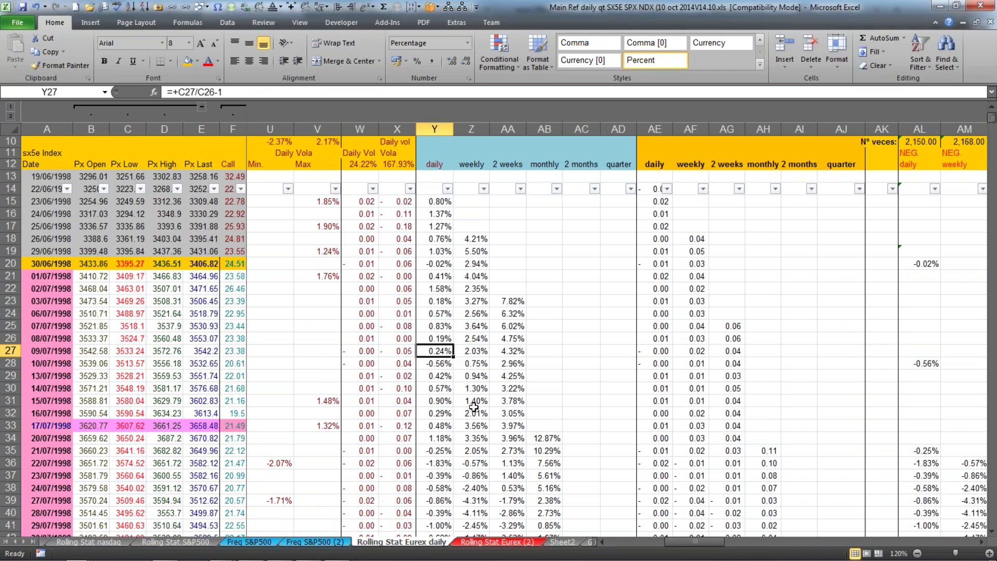
Examine the cell references of the weekly return formula in Z27 and the two-week return formula in AA27
left_click(475, 352)
double_click(475, 352)
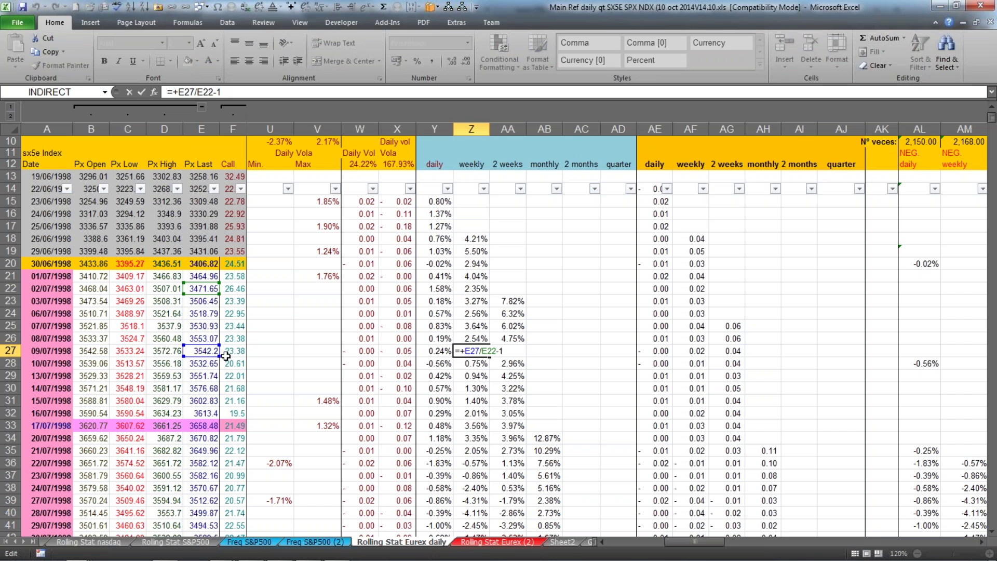
key("Escape")
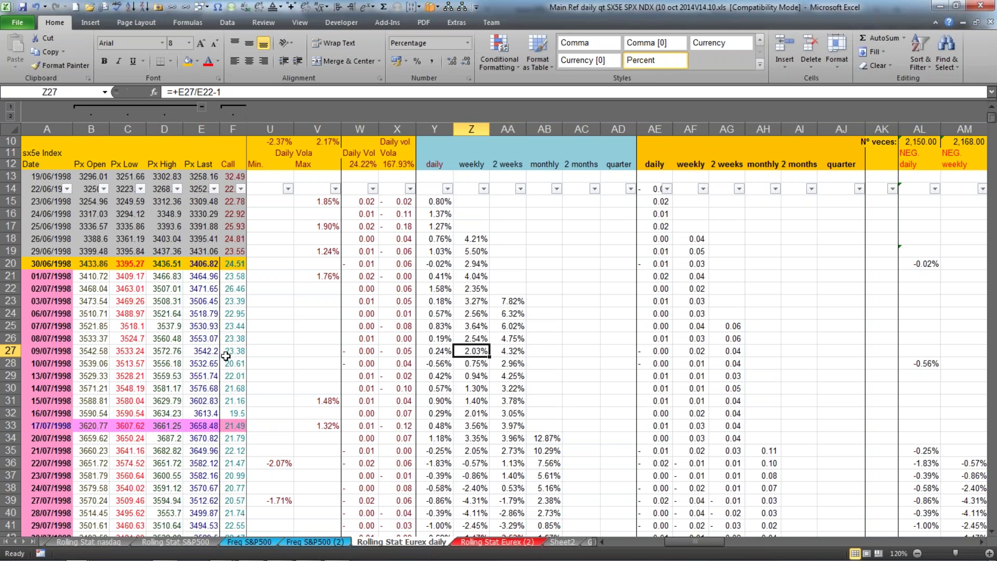
double_click(511, 348)
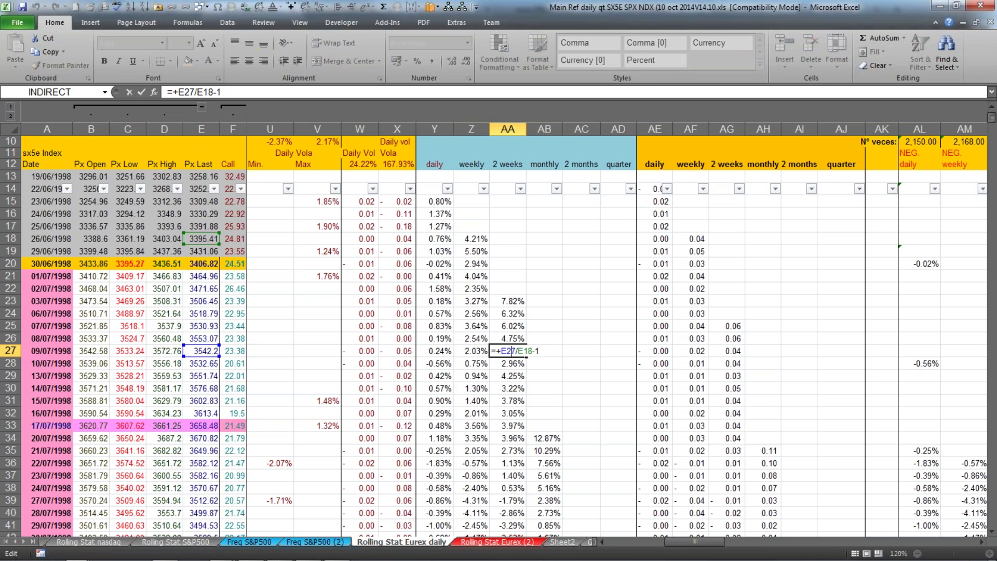
key("Escape")
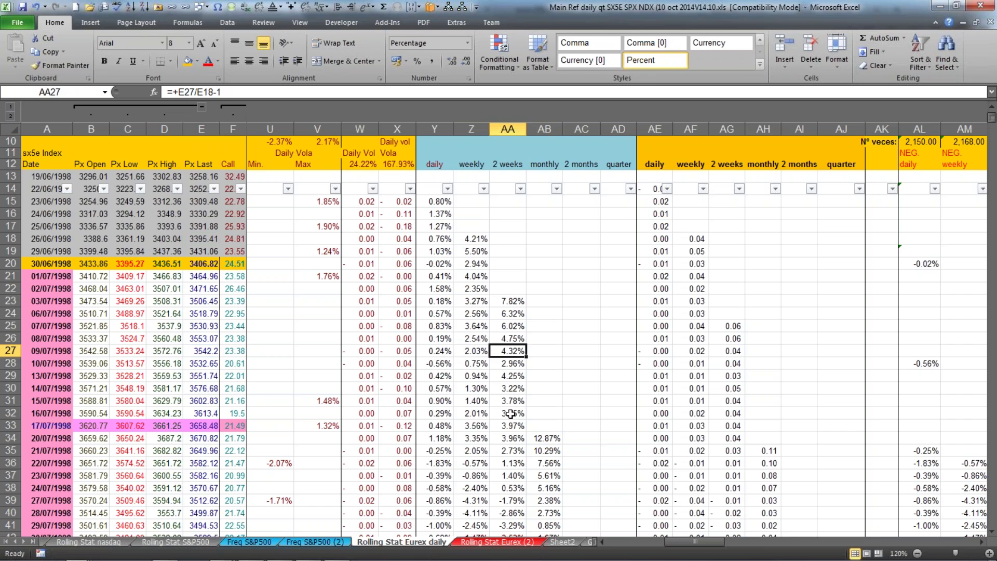
Examine the cell references of the monthly return formula in AB34 and the two-month return formula in AC54
double_click(540, 436)
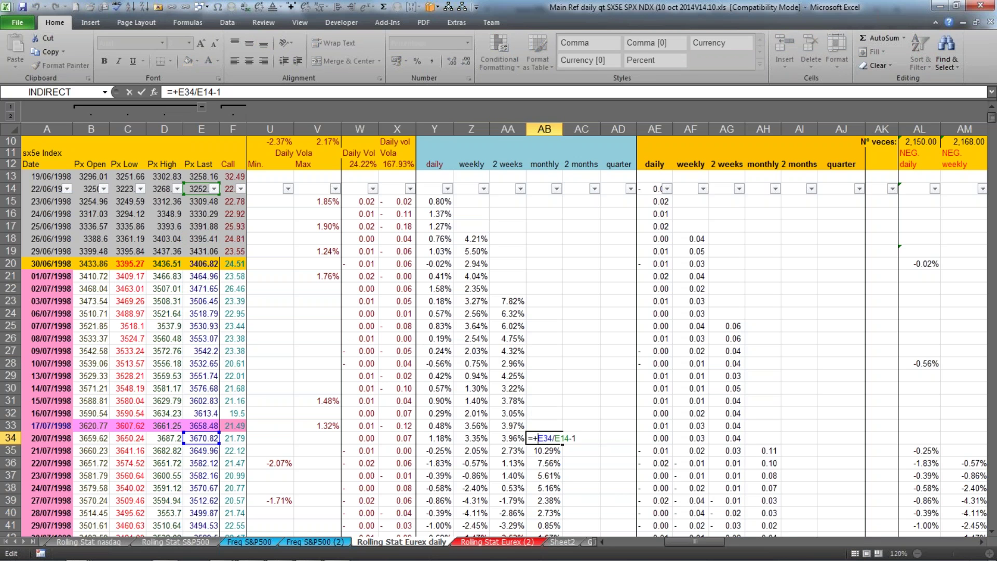
key("Escape")
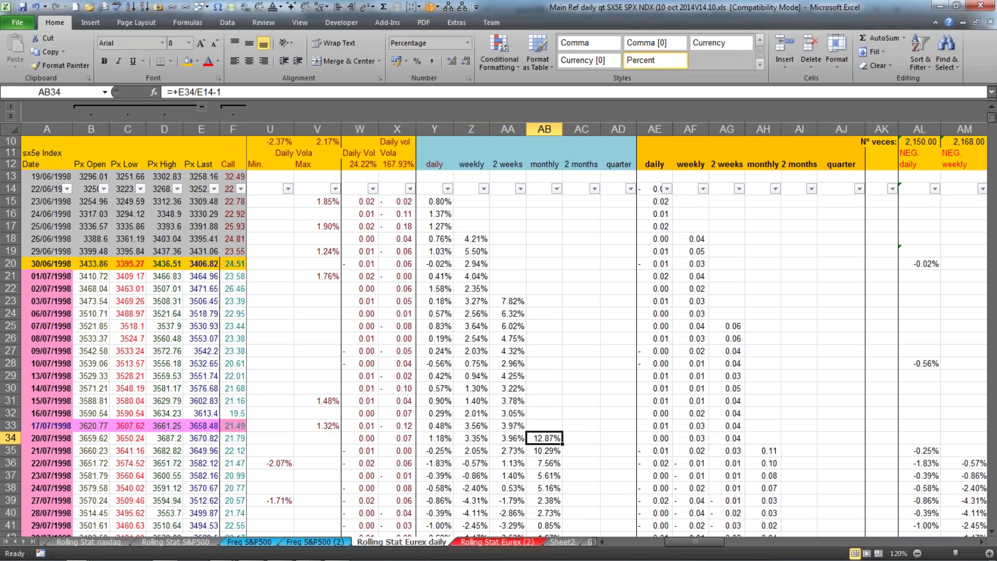
scroll(585, 456, "down", 6)
left_click(587, 467)
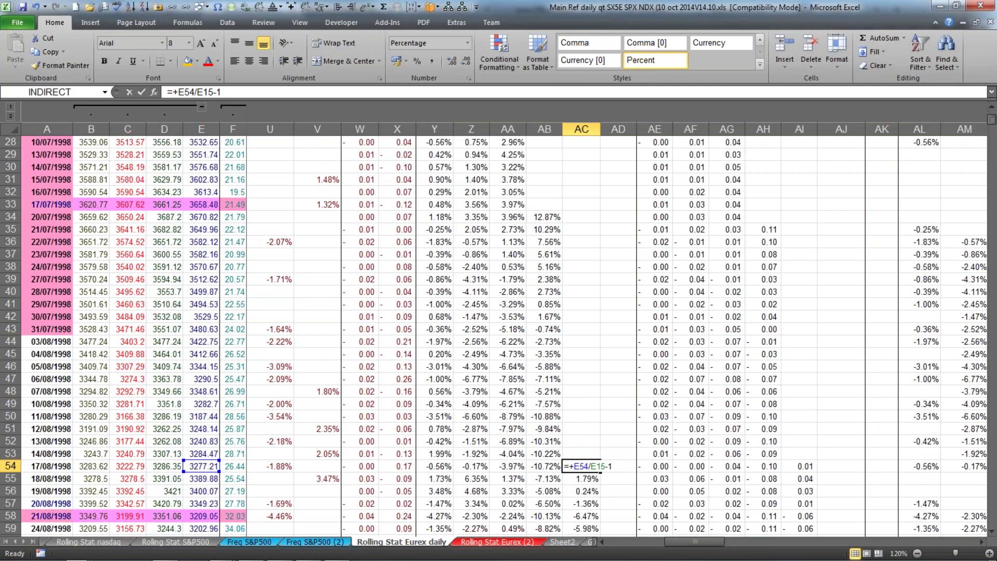
double_click(586, 467)
scroll(587, 466, "up", 9)
scroll(586, 466, "down", 6)
key("Escape")
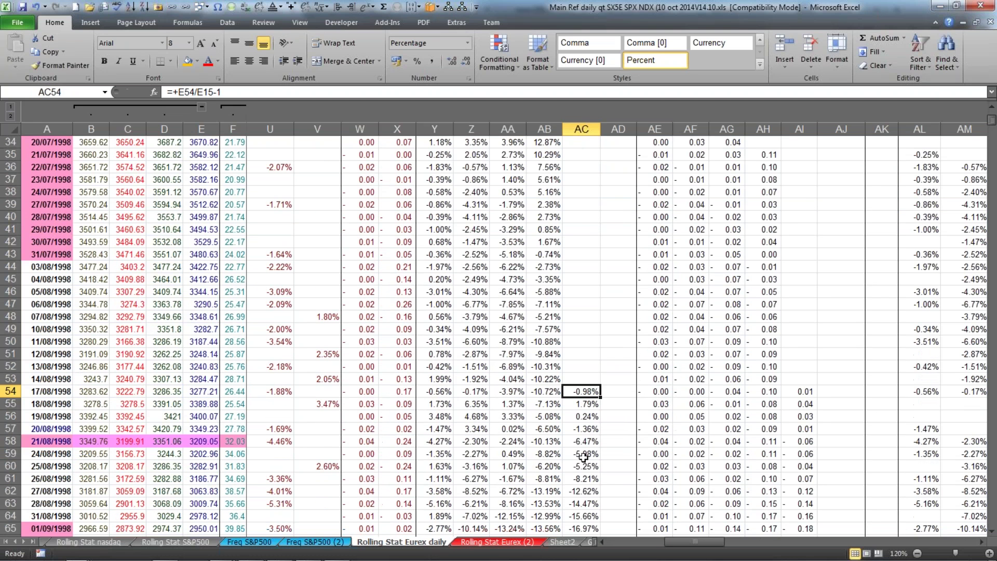
Check the two-week return formulas in AA49 and AA50 against the closing prices they reference
left_click(501, 331)
double_click(501, 330)
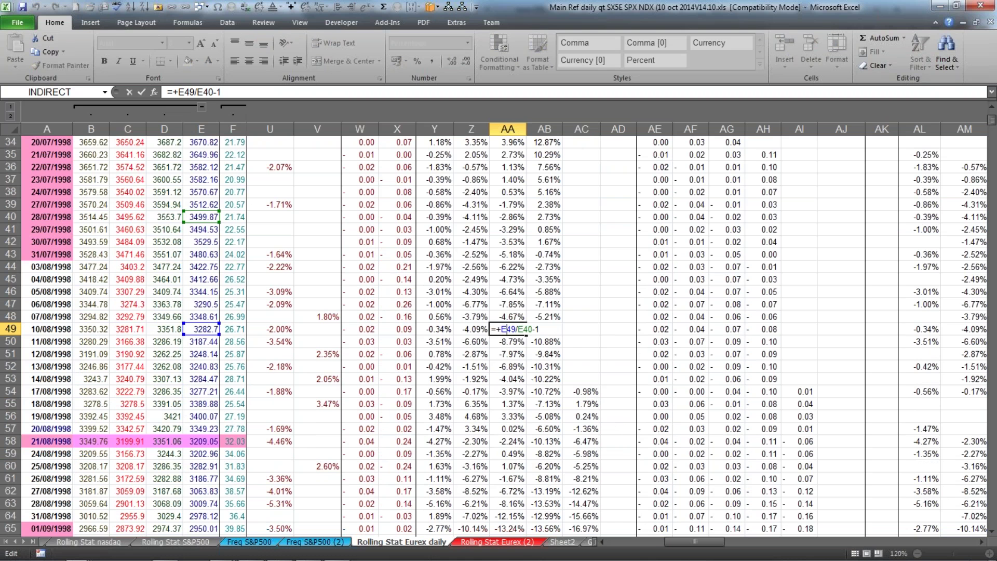
left_click(502, 341)
double_click(502, 341)
key("Escape")
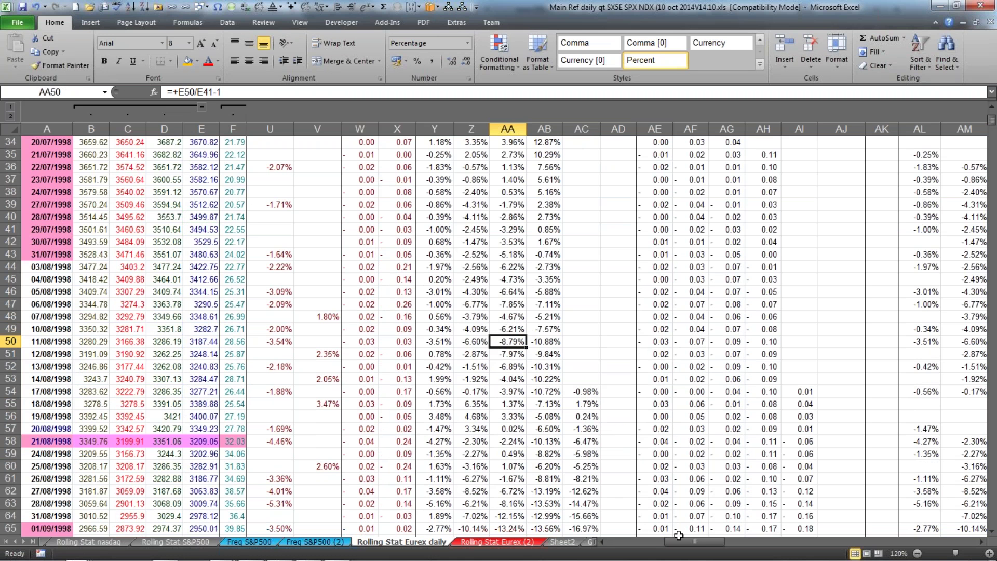
Review the % Total of negative returns for each period, from daily in AL9 to quarter in AQ9
left_click_drag(675, 538, 722, 538)
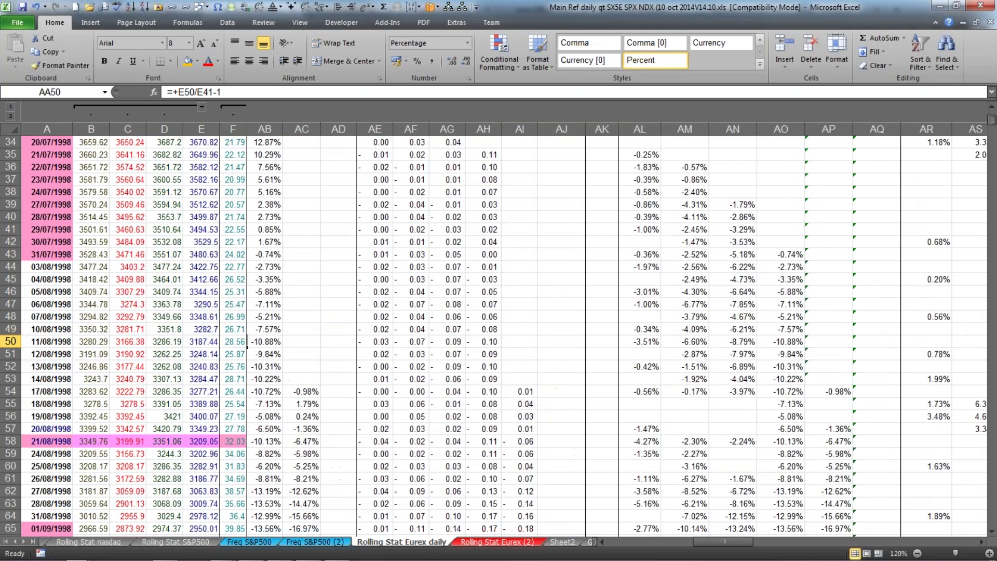
scroll(722, 538, "up", 11)
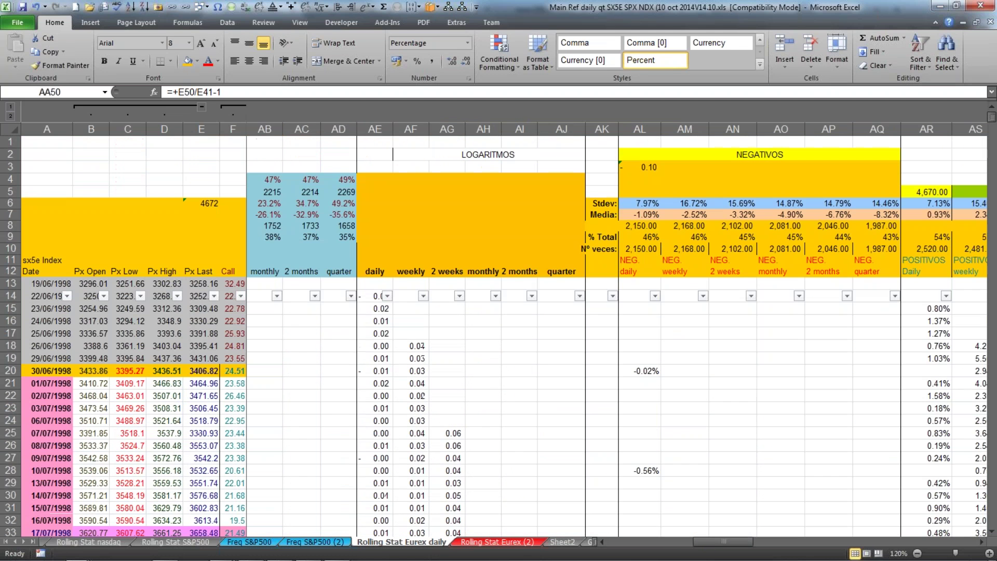
left_click(631, 238)
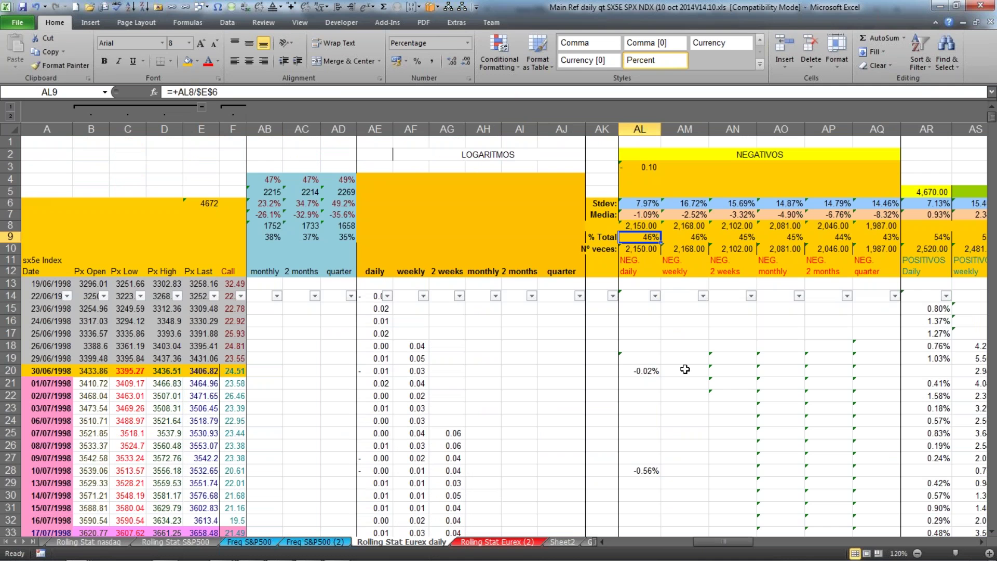
left_click(689, 240)
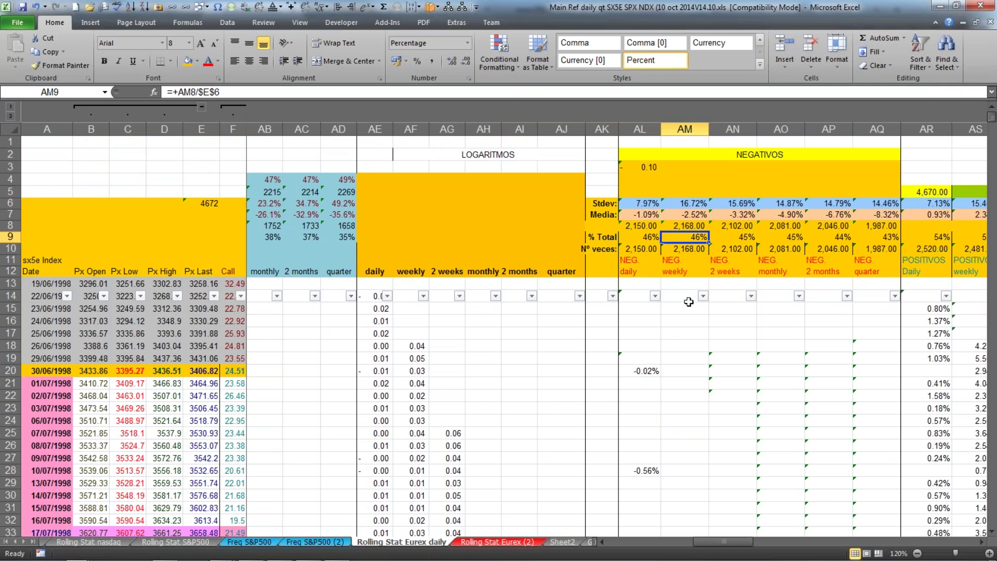
left_click(738, 239)
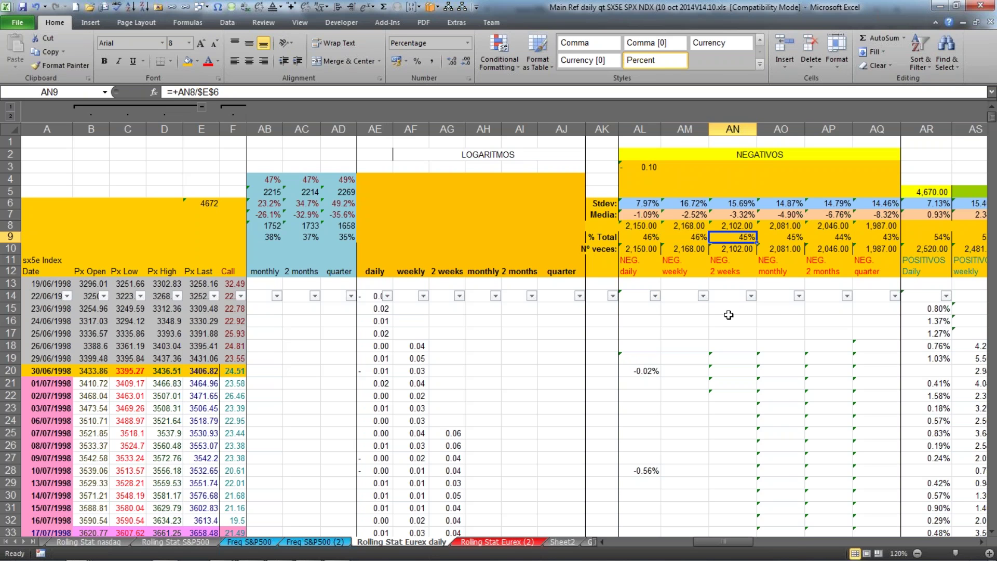
left_click(785, 240)
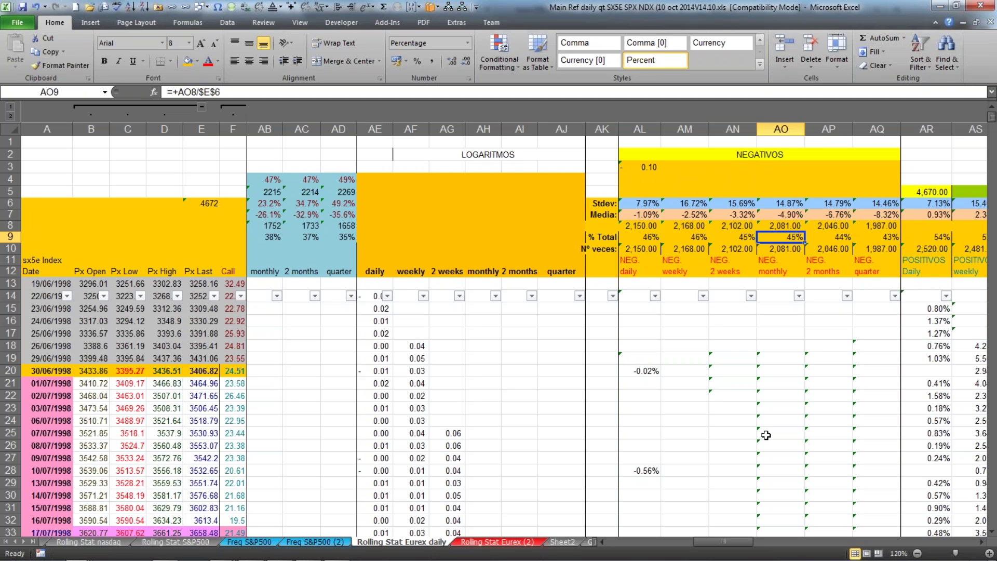
left_click(836, 239)
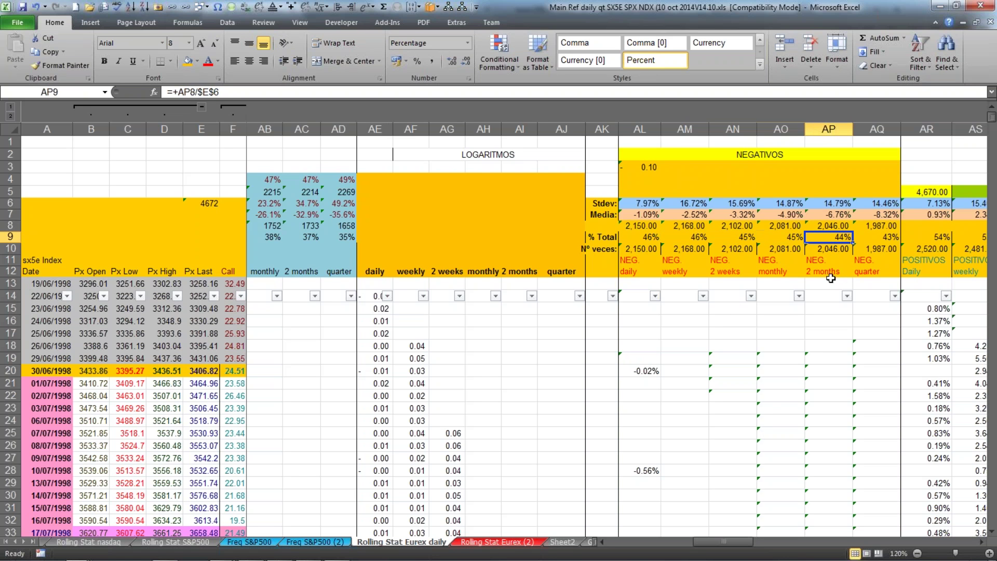
left_click(884, 240)
Review the % Total of positive returns for the daily, weekly, two-week and monthly periods, from AR9 to AU9
left_click_drag(735, 543, 768, 543)
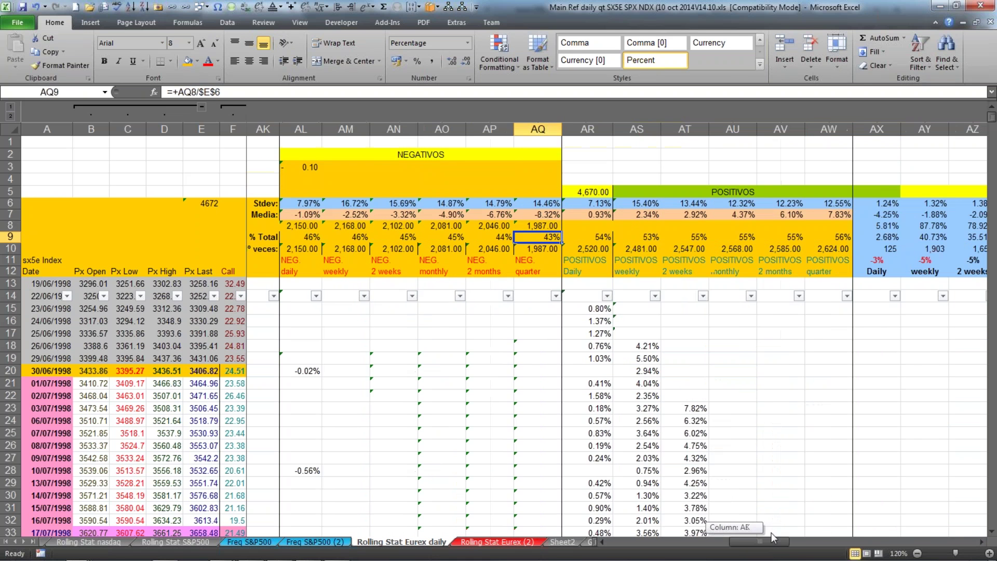
left_click(603, 239)
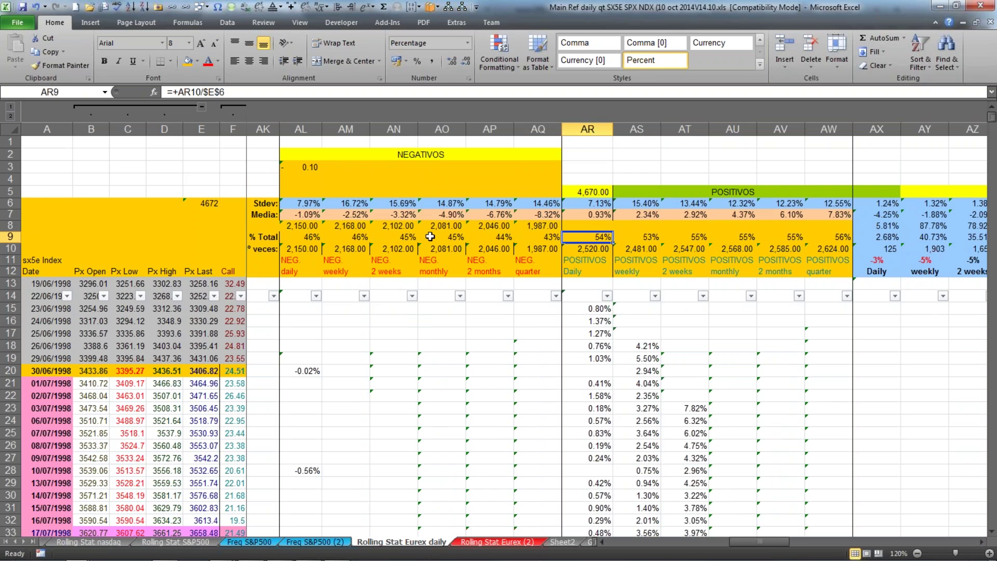
left_click(636, 238)
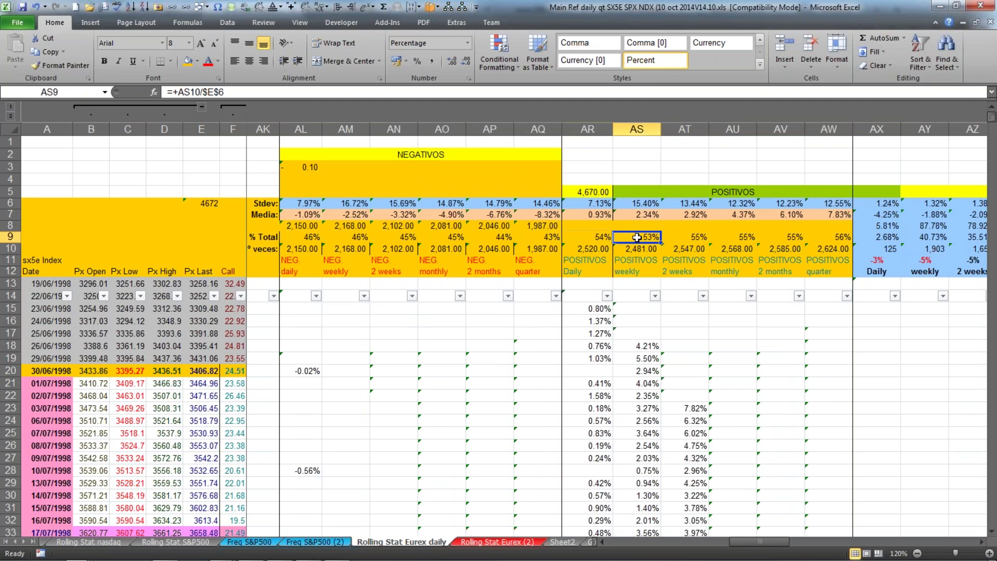
left_click(685, 241)
key("Right")
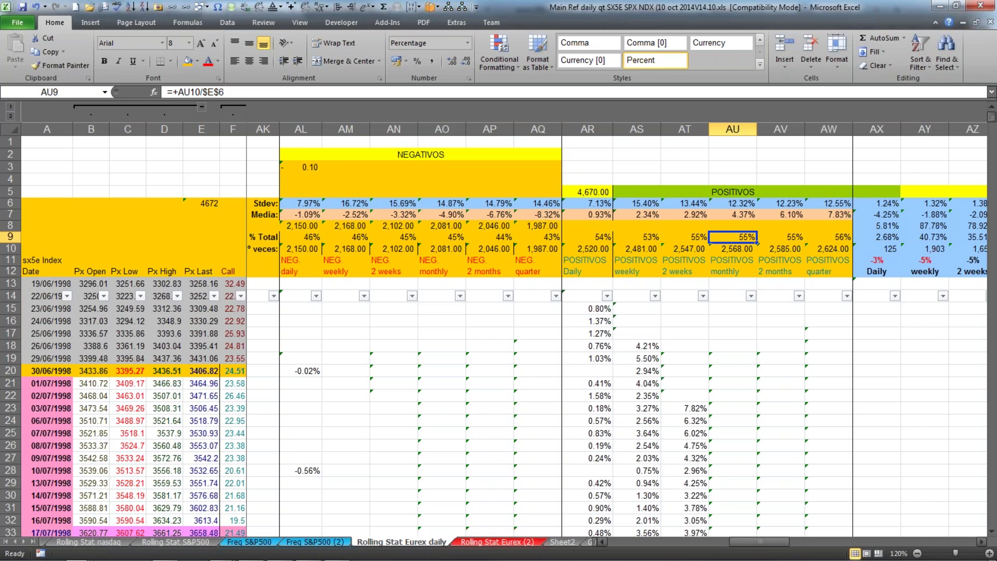
Examine the threshold-based NEGATIVOS, POSITIVOS and ALL return blocks and select the daily upper threshold in BJ11
left_click_drag(760, 543, 786, 546)
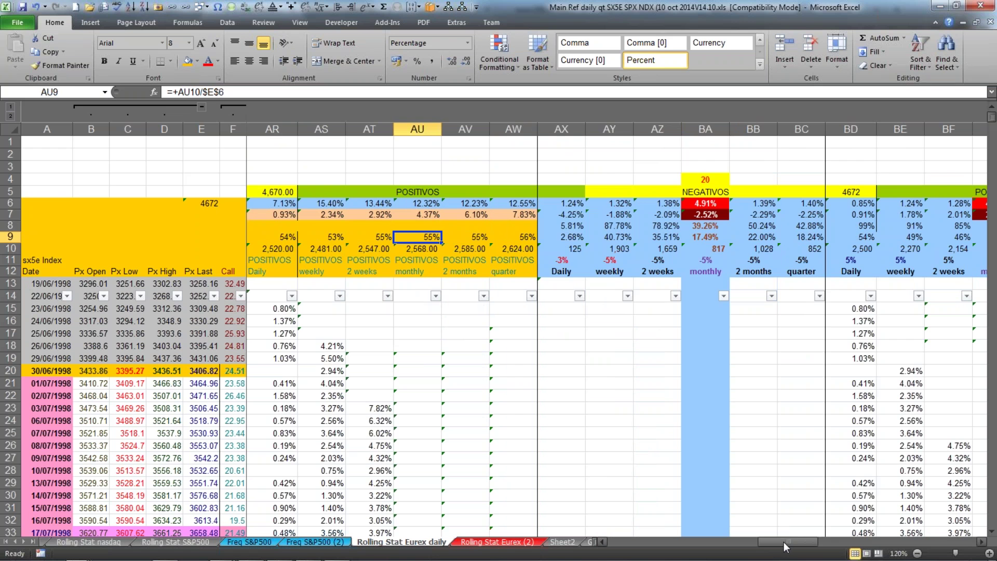
left_click_drag(785, 546, 835, 551)
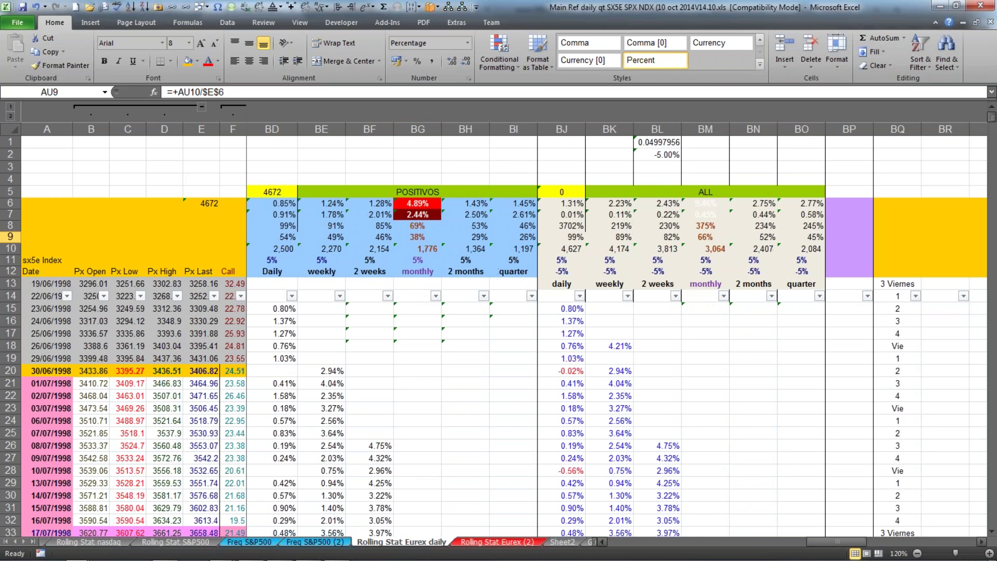
left_click(568, 263)
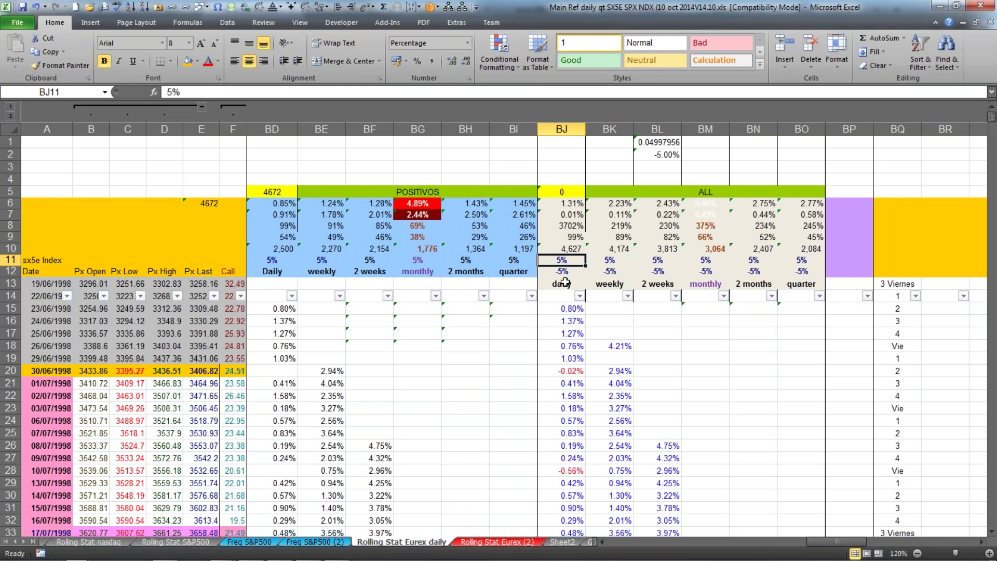
Review the ALL block's period headings from weekly in BK13 to quarter in BO13, and the weekly thresholds in BK11:BK12
left_click(608, 284)
left_click(658, 284)
left_click(705, 283)
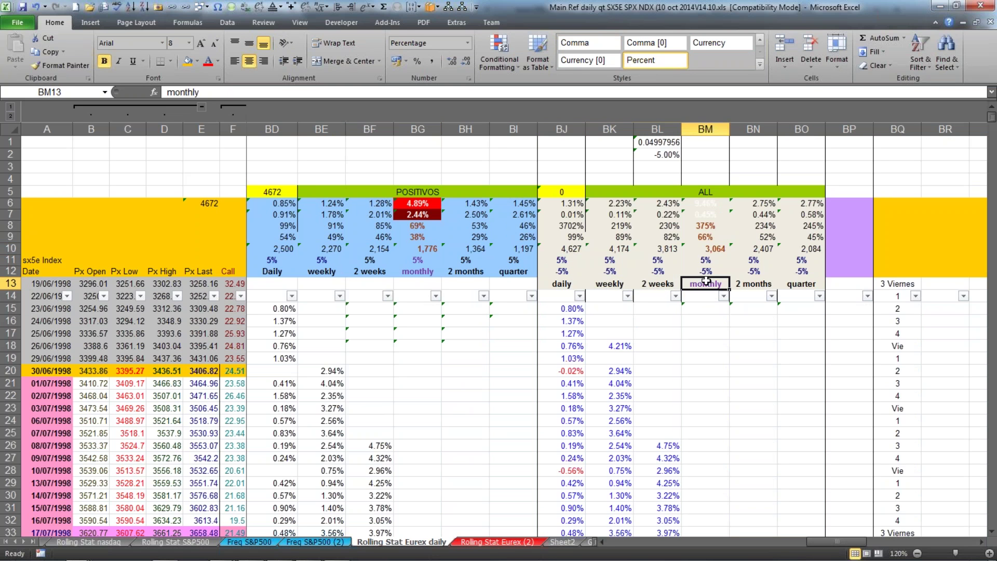
left_click(741, 283)
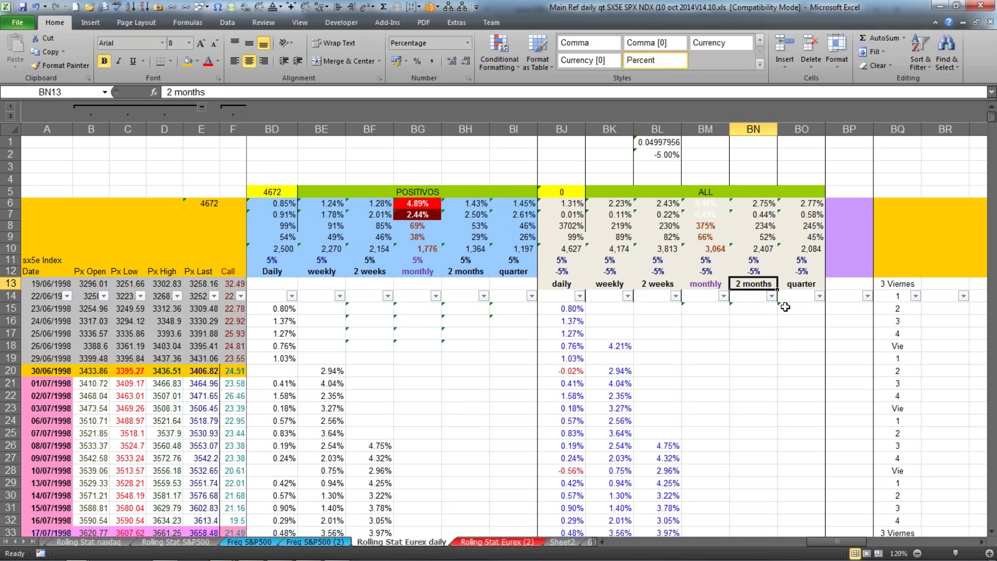
left_click(806, 286)
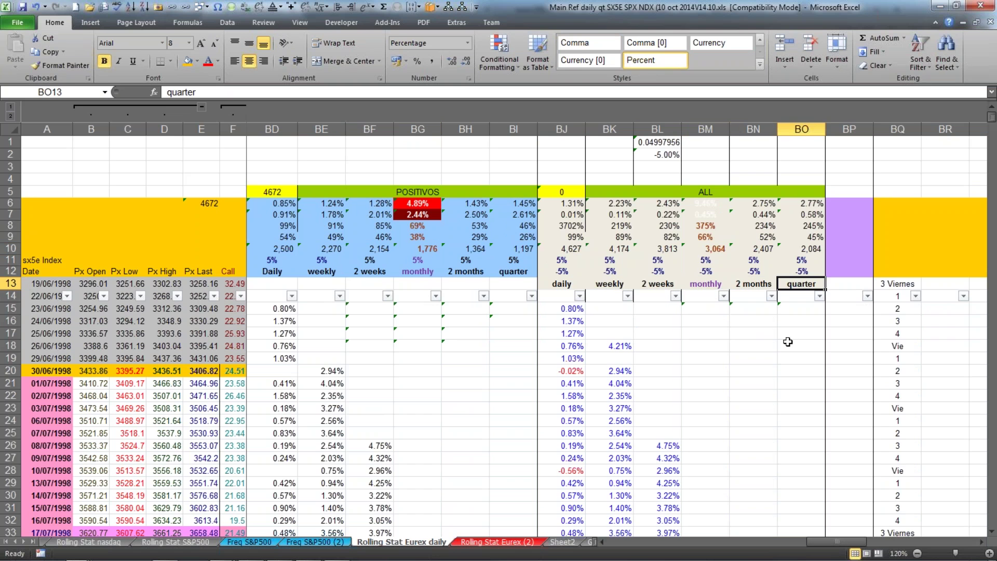
left_click_drag(611, 259, 611, 268)
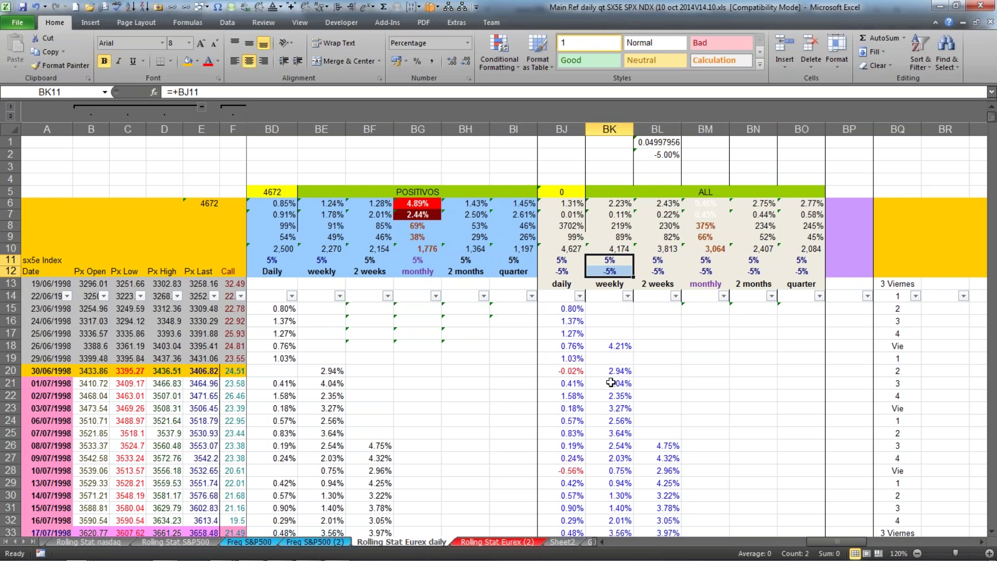
Compare the ALL block's daily and weekly percentages in BJ9 and BK9 with the weekly thresholds in BK11 and BK12
left_click(570, 238)
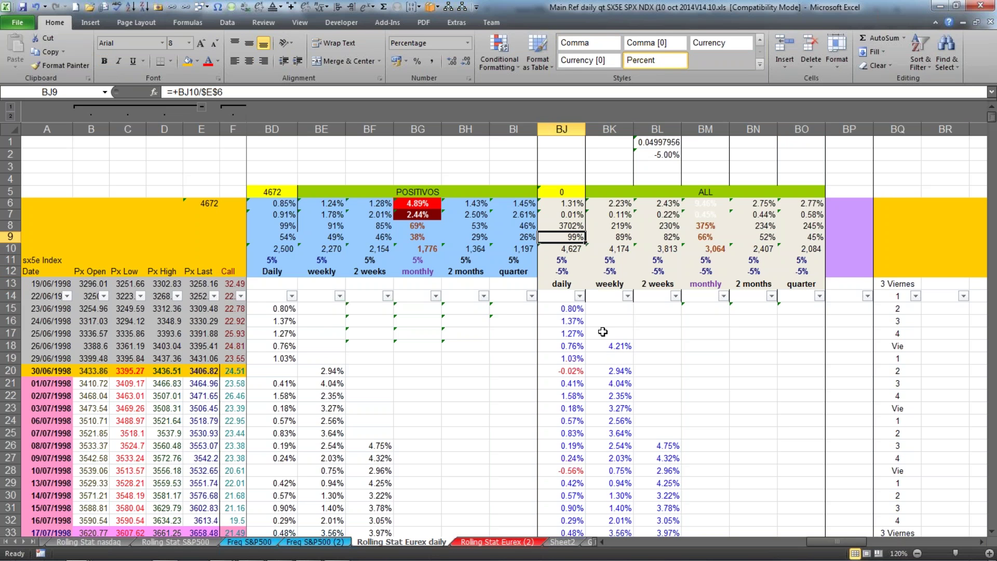
left_click(619, 237)
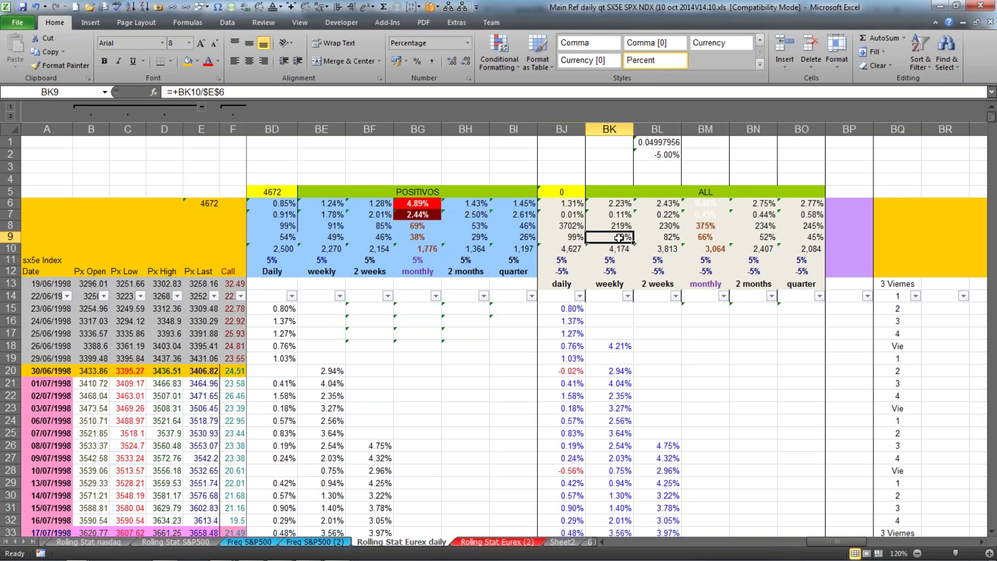
left_click(605, 259)
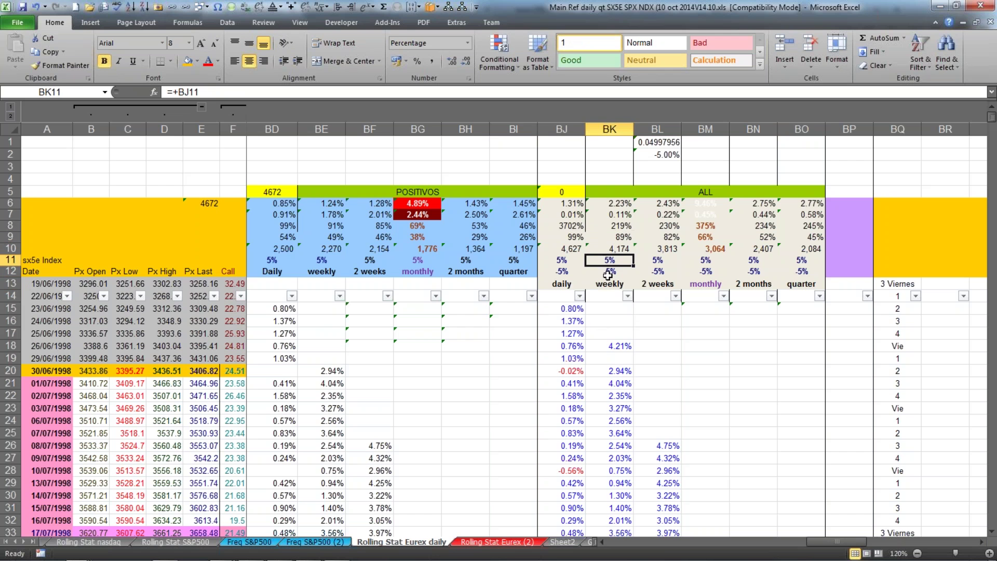
left_click(607, 272)
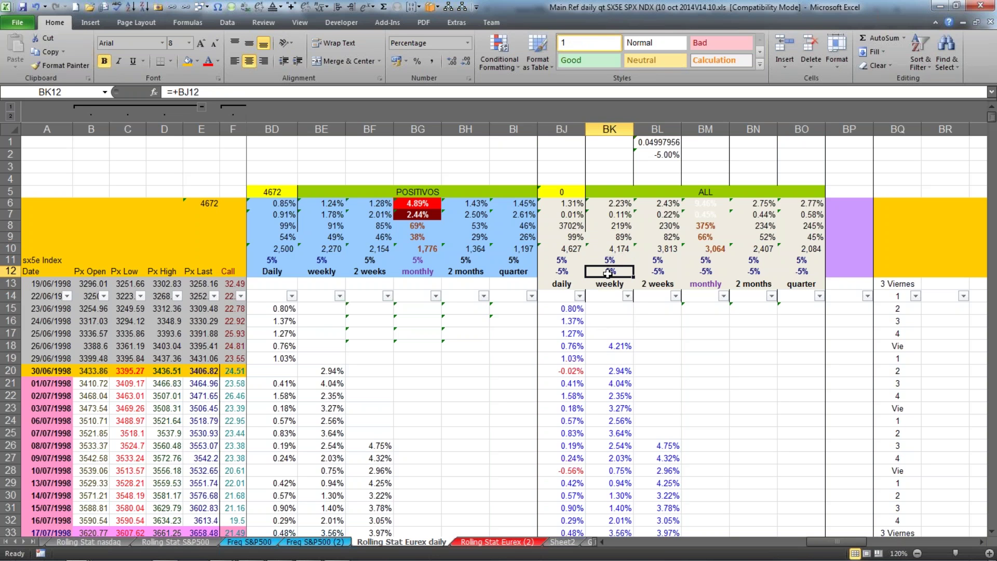
left_click(622, 240)
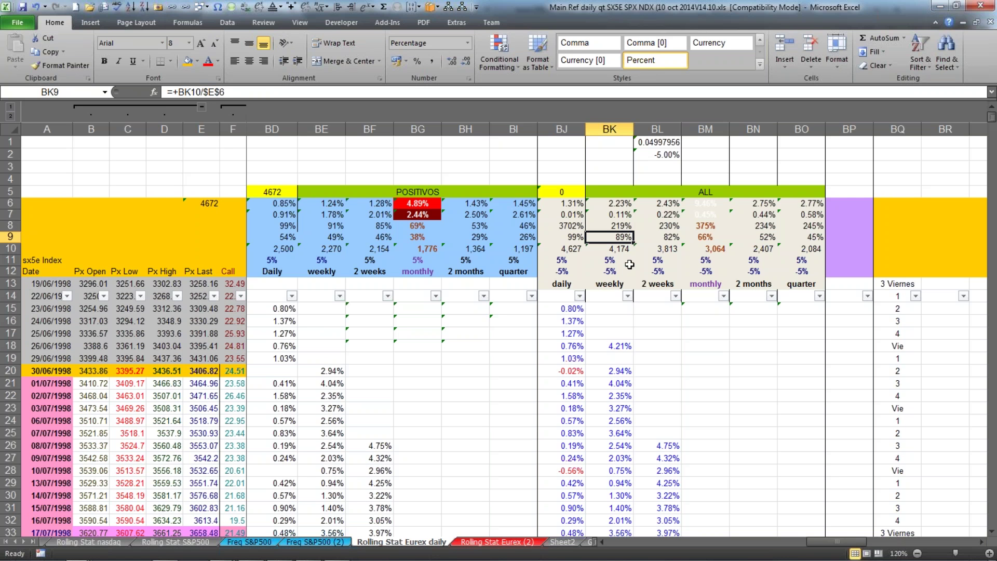
Check the two-week percentage in BL9 and count in BL10 against the upper and lower thresholds in BL11 and BL12
left_click(669, 237)
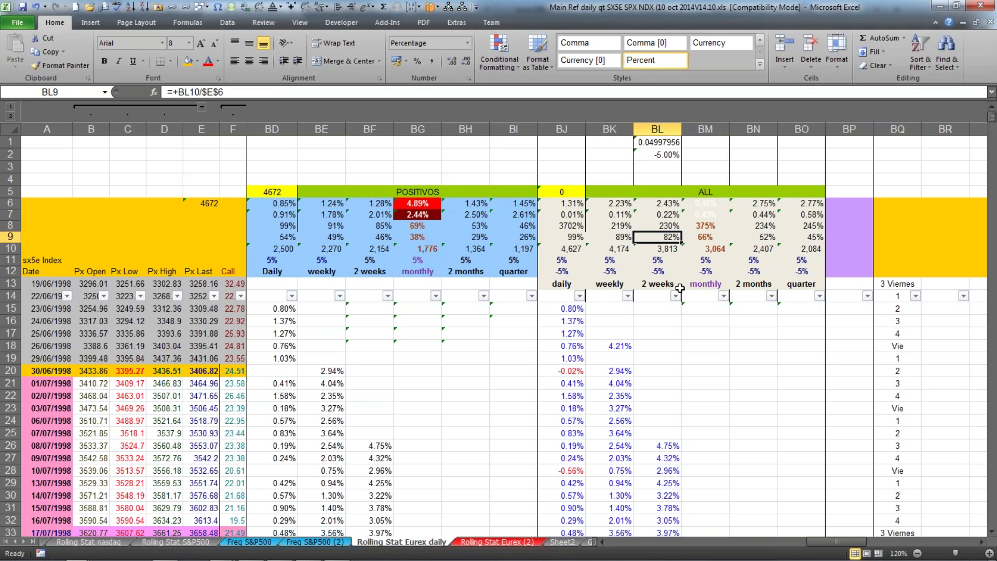
left_click(657, 261)
left_click(659, 272)
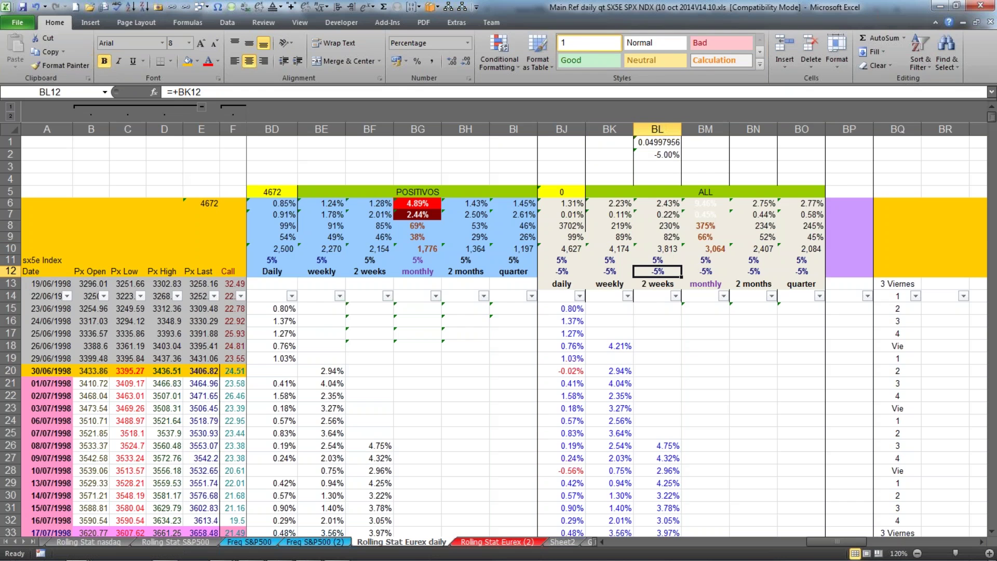
left_click(670, 239)
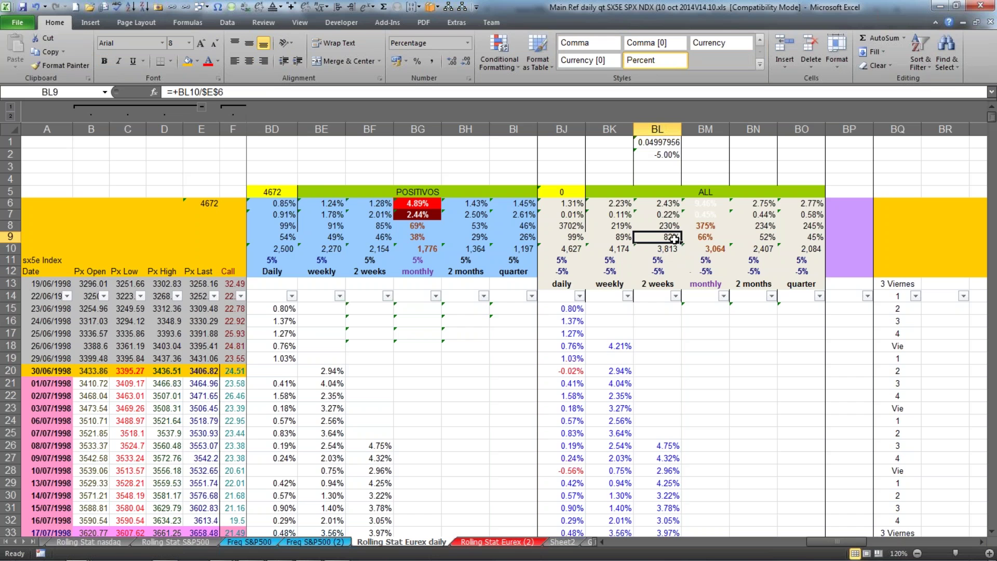
left_click(674, 250)
key("Up")
key("Down")
key("Down")
key("Down")
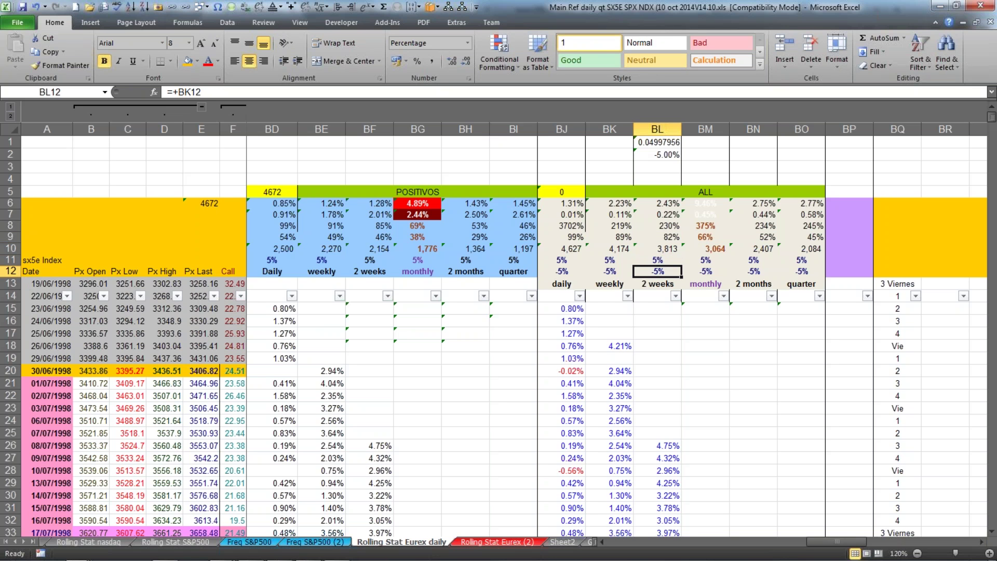
Switch to Firefox and open the document "Volatilidad, aproximación no lineal al comportamiento del mercado, Parte II" from the 101futures subscriptions page
mouse_move(248, 554)
mouse_move(218, 555)
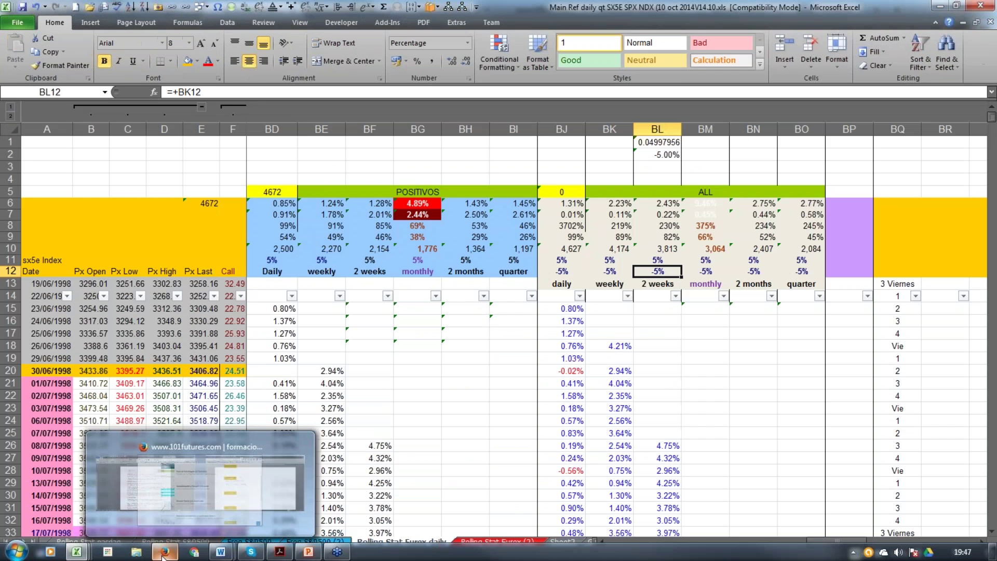
left_click(164, 555)
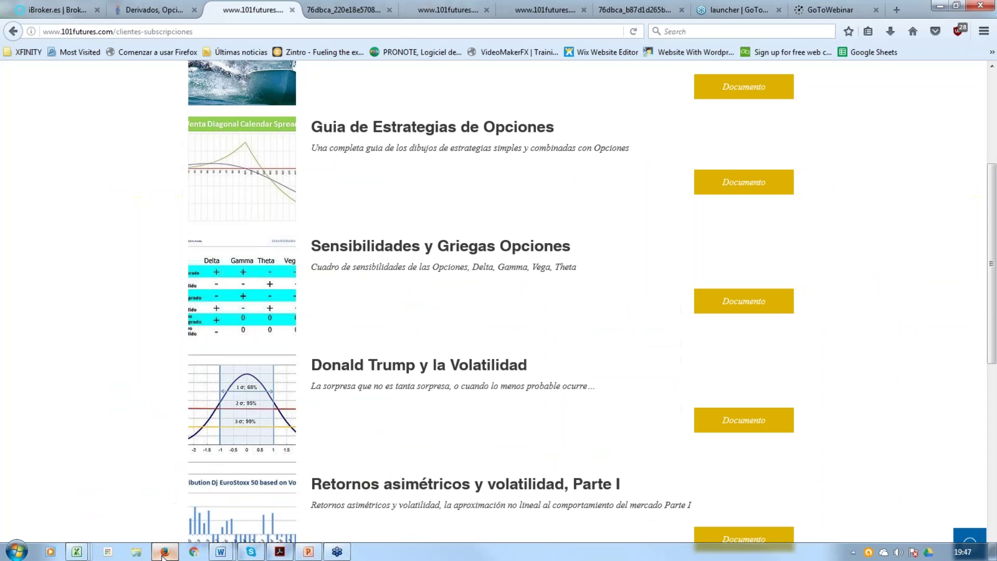
scroll(315, 374, "down", 4)
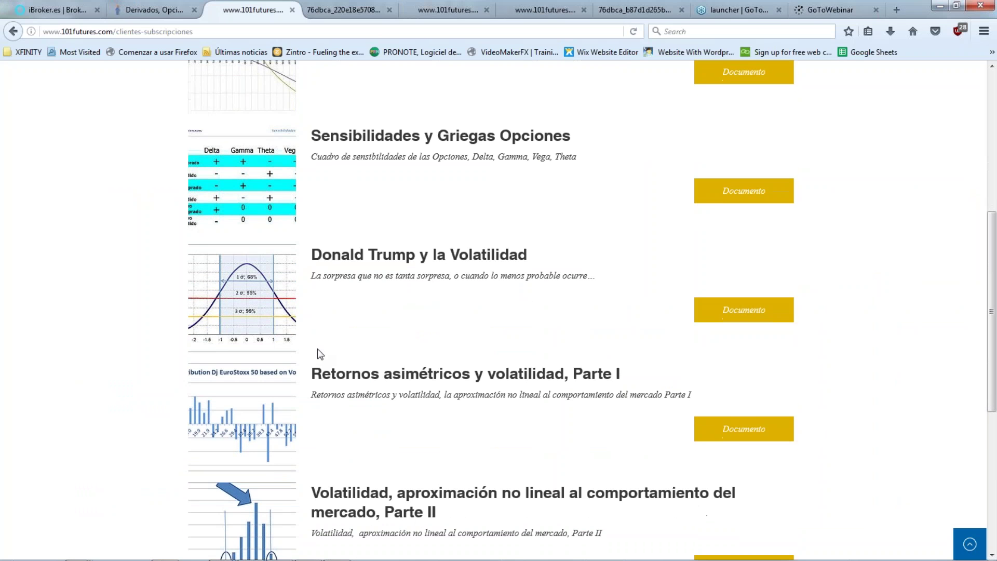
scroll(415, 396, "down", 2)
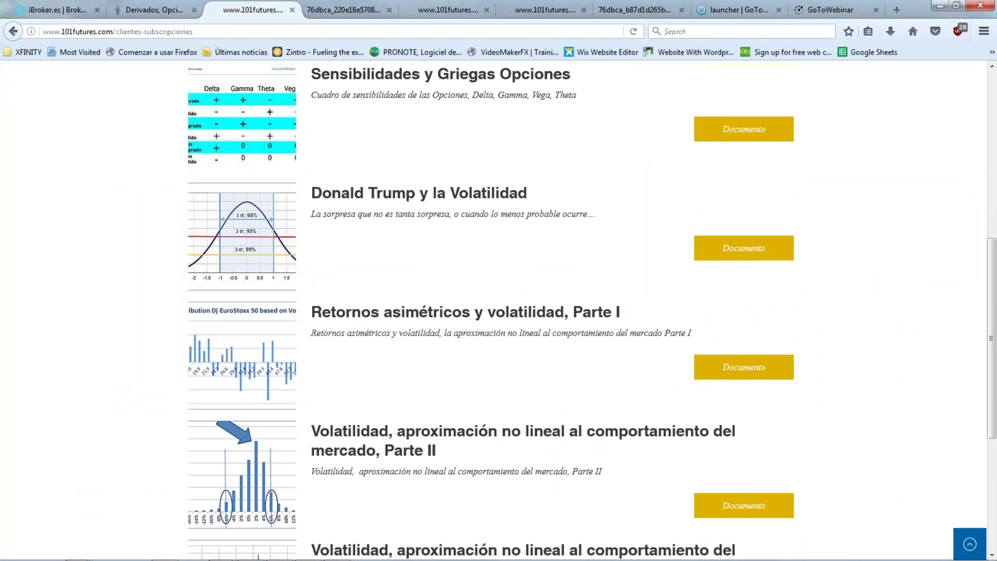
scroll(409, 396, "down", 2)
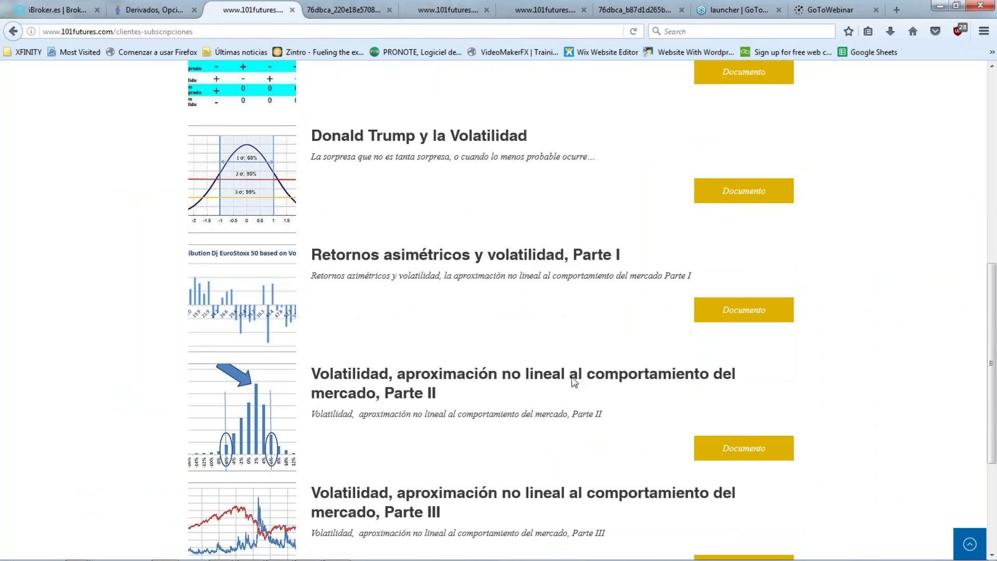
left_click(737, 452)
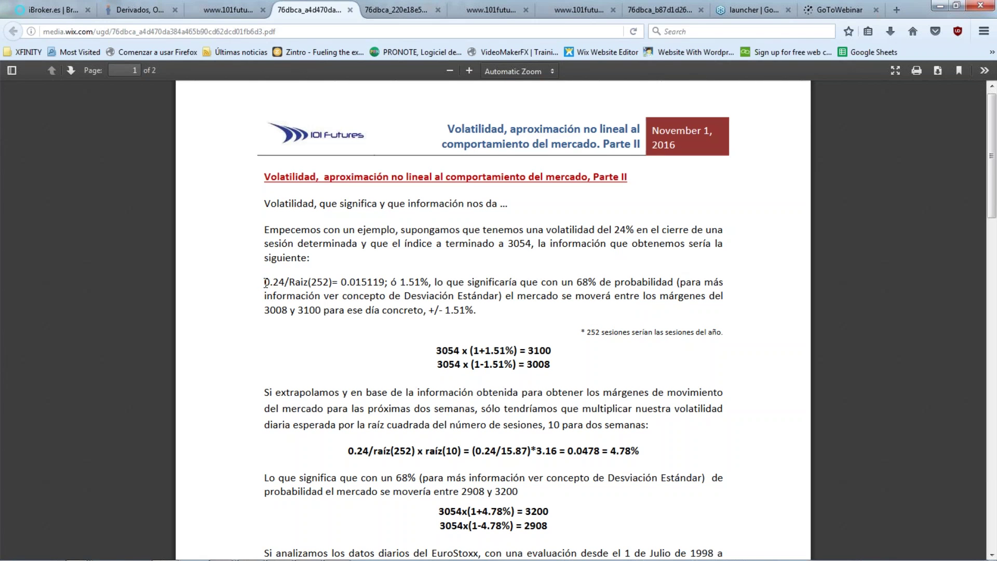
Examine the daily volatility formula 0.24/Raiz(252) and its percentage result, highlighting each part in the document
left_click_drag(264, 282, 285, 285)
left_click_drag(288, 283, 339, 286)
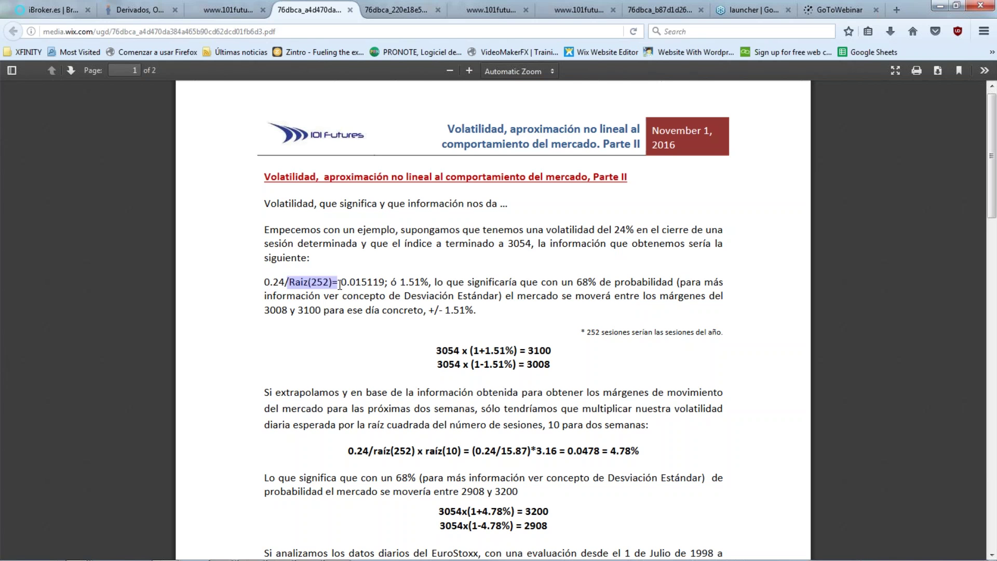
left_click_drag(400, 284, 423, 286)
left_click_drag(311, 283, 334, 284)
left_click(401, 285)
left_click_drag(400, 284, 427, 283)
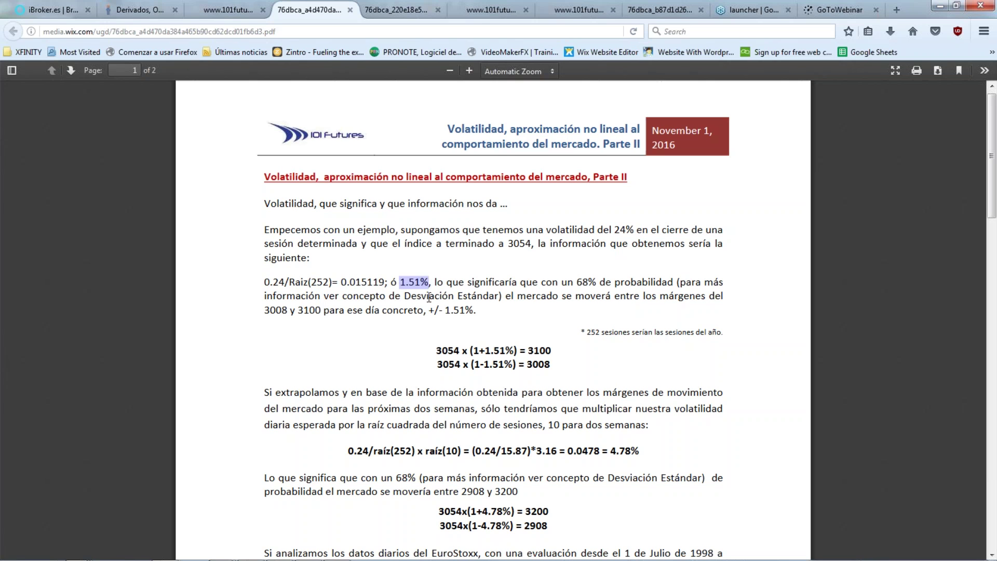
Examine the one-day index range calculations, 3054 x (1+1.51%) and 3054 x (1-1.51%), highlighting their terms and results
left_click_drag(436, 350, 458, 348)
left_click(474, 351)
left_click_drag(485, 350, 549, 367)
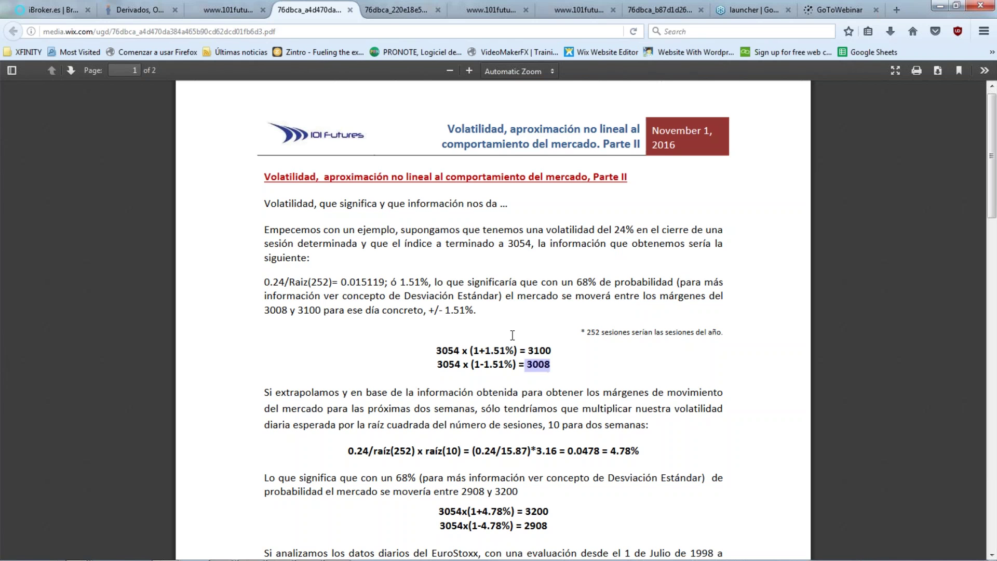
left_click(557, 340)
Examine the two-week extrapolation that multiplies daily volatility by the square root of 10 sessions
left_click_drag(545, 424, 560, 425)
left_click(656, 452)
left_click_drag(395, 449, 415, 452)
left_click(414, 452)
Switch to the Excel workbook "Options OMON modify i.xlsx" and open its Options Graph sheet
mouse_move(85, 558)
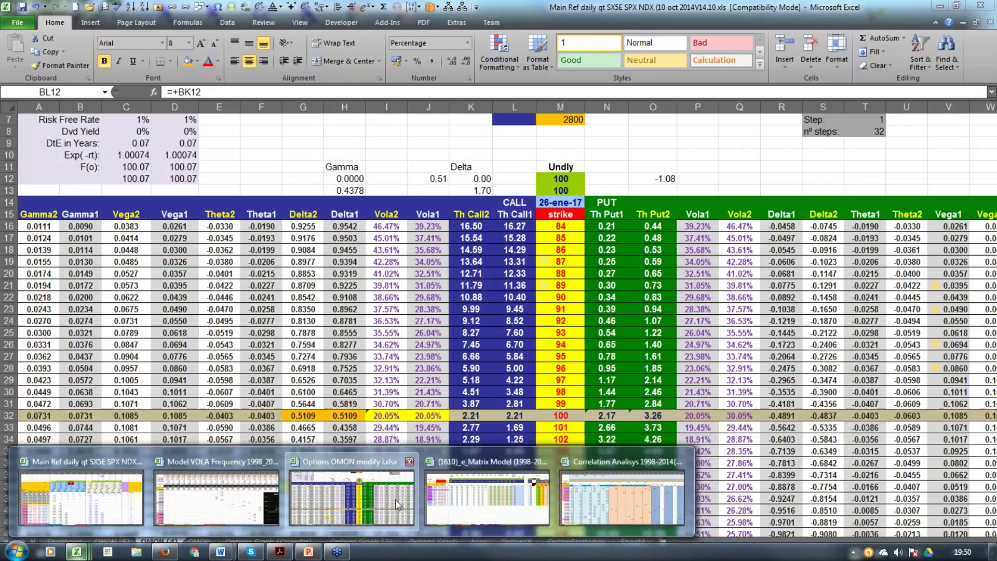
left_click(395, 500)
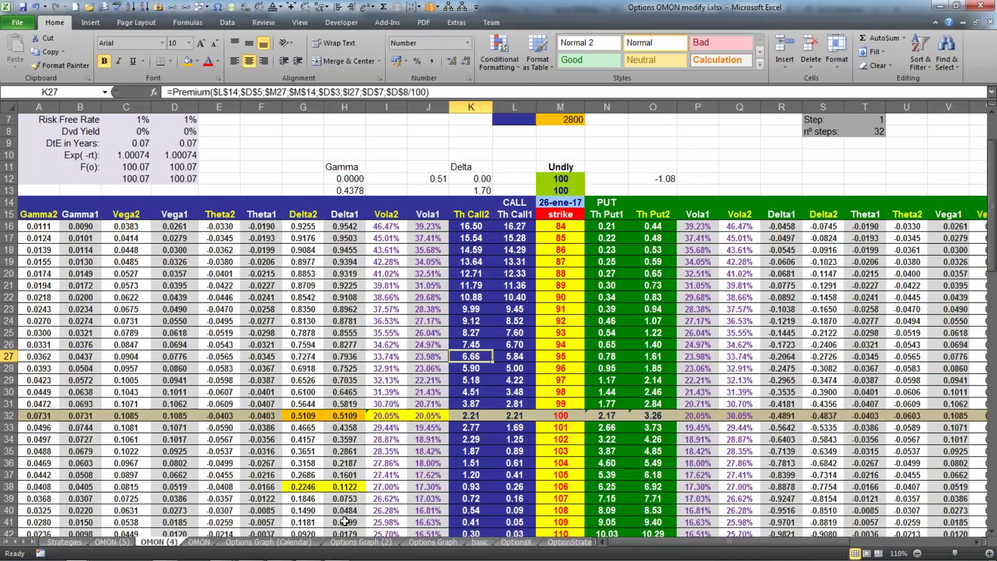
left_click(434, 542)
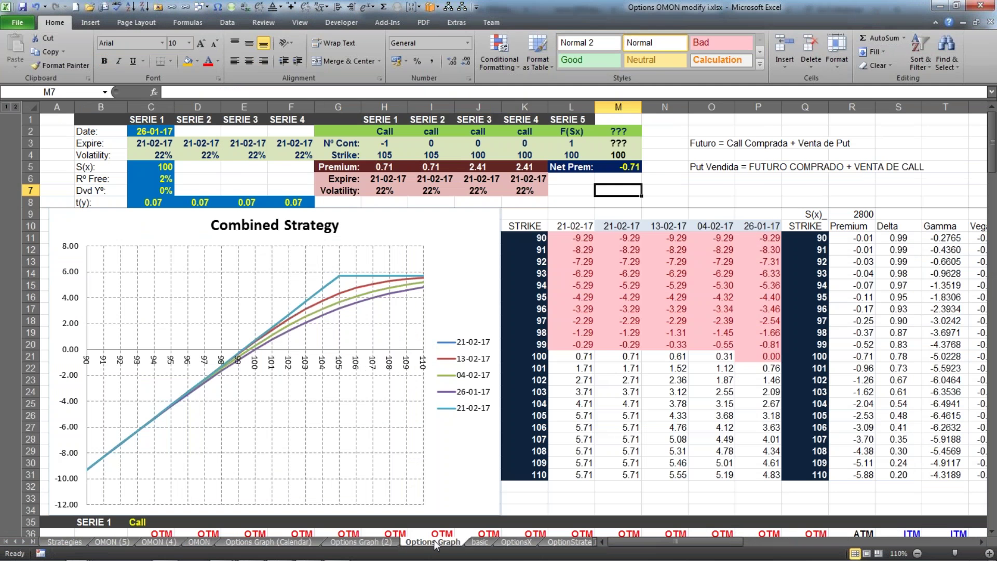
Enter the index level 100 in O8 and the annual volatility 22% in P8
left_click(700, 188)
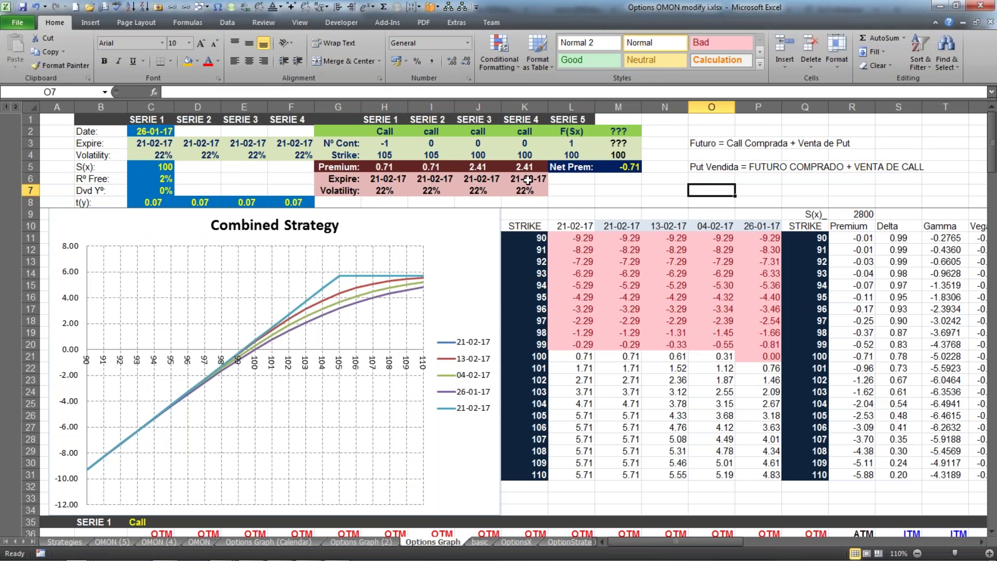
left_click(707, 203)
type("100")
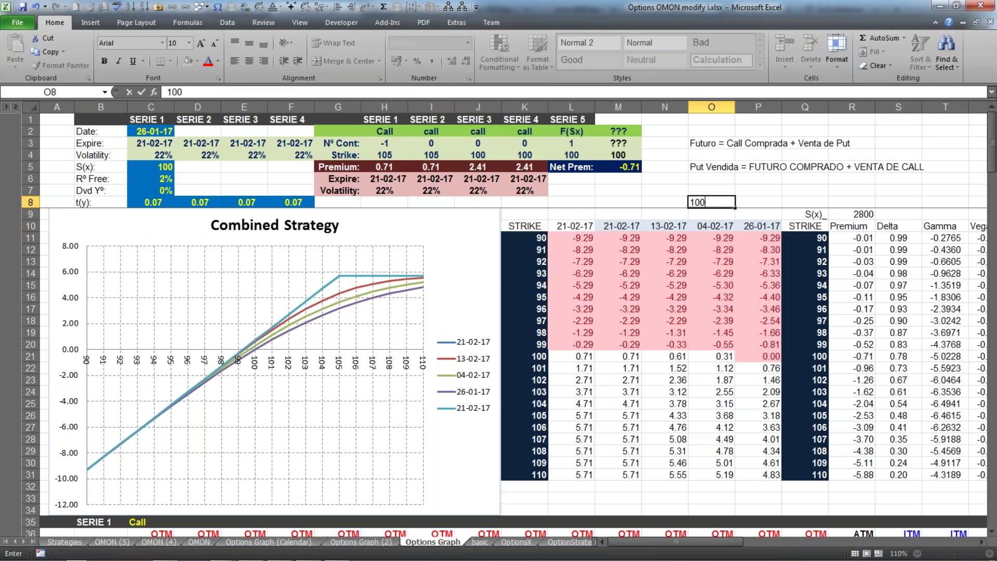
key("Return")
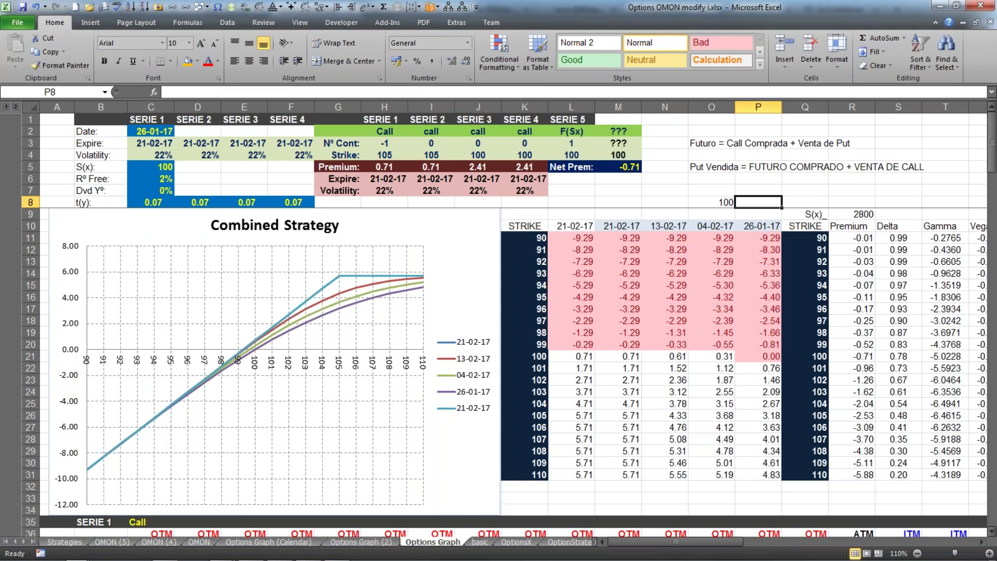
type("24")
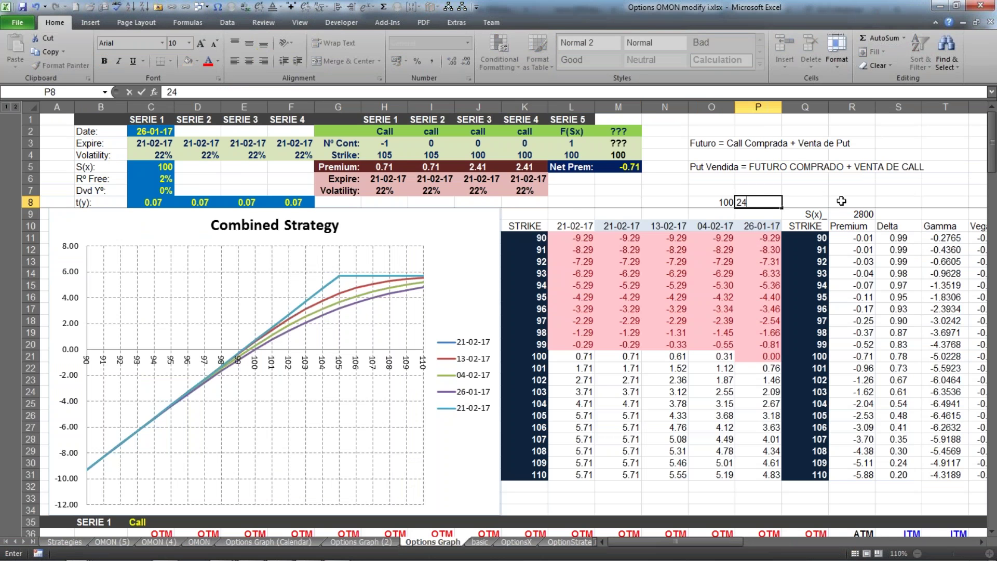
key("BackSpace")
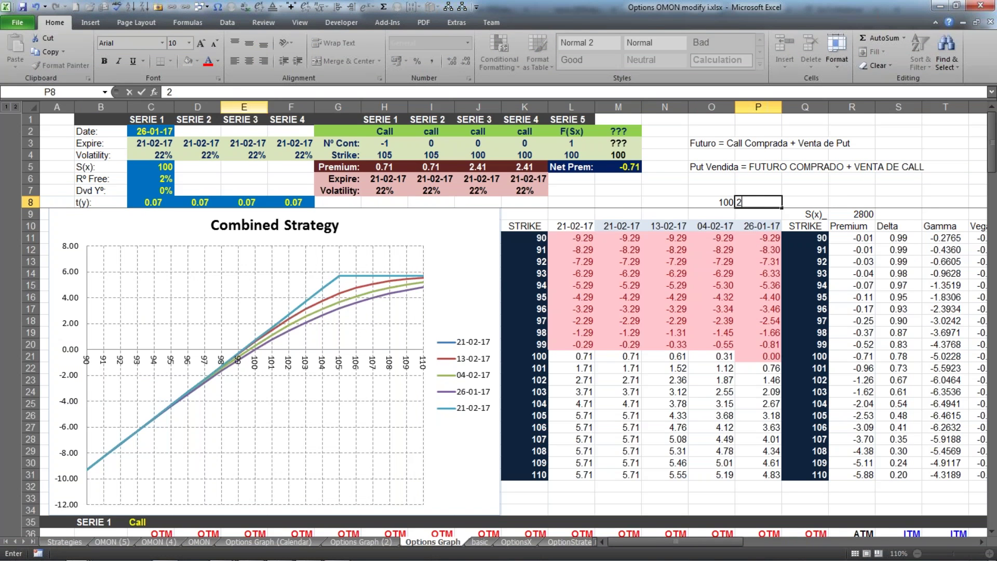
type("2")
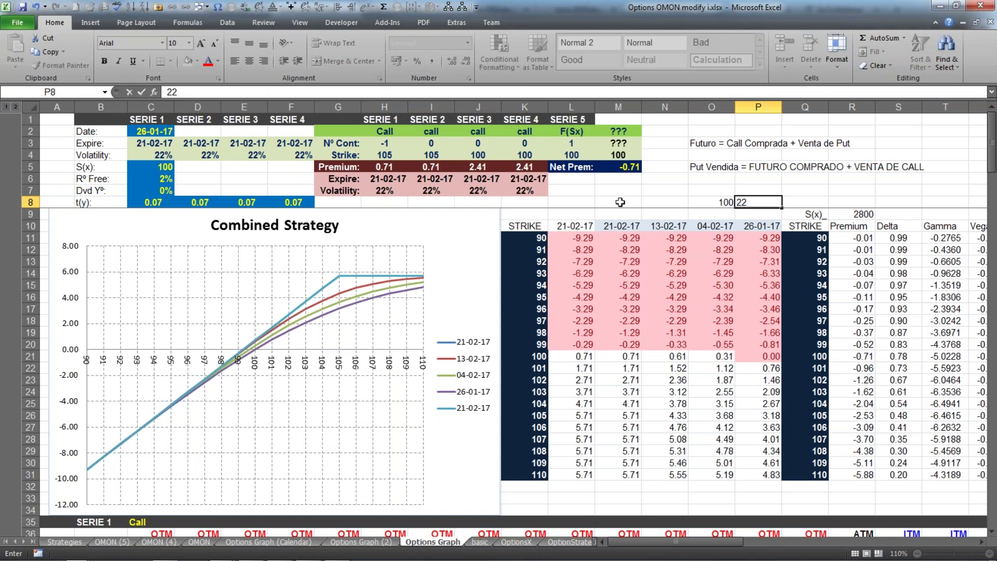
type("%")
key("ctrl+Return")
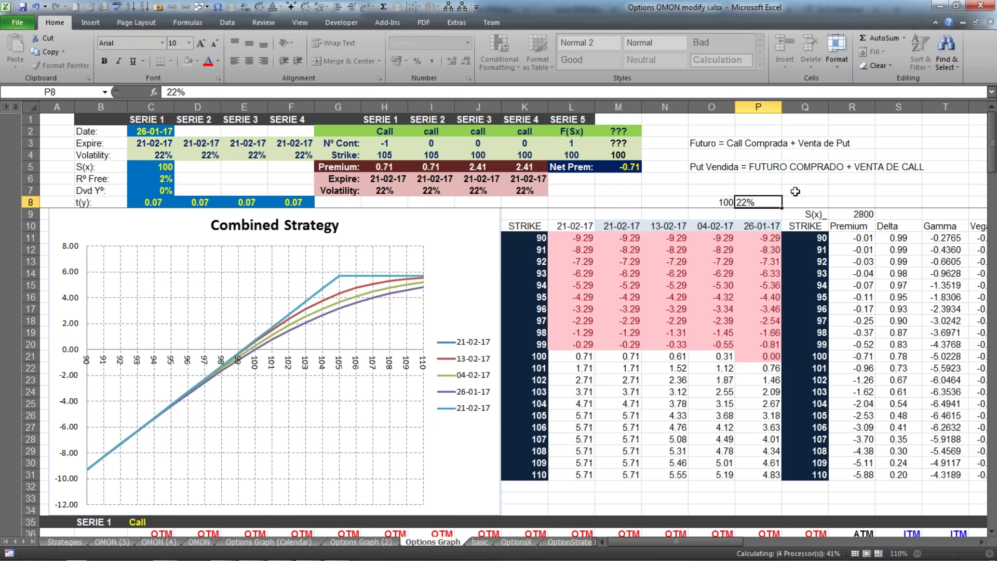
Calculate the monthly volatility in P7 as P8/SQRT(12) and format the cell as a percentage
left_click(757, 189)
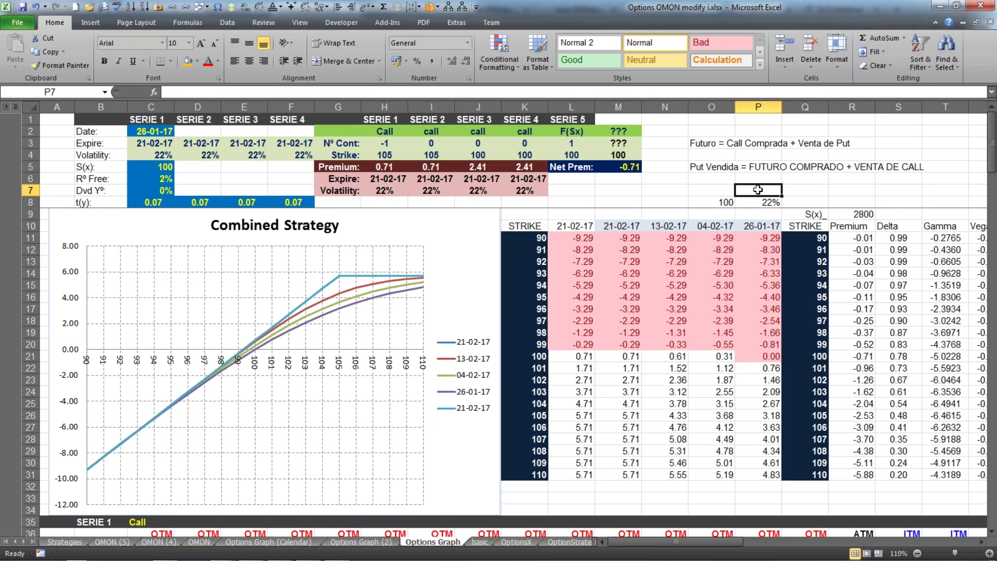
type("+")
left_click(760, 203)
type("/s")
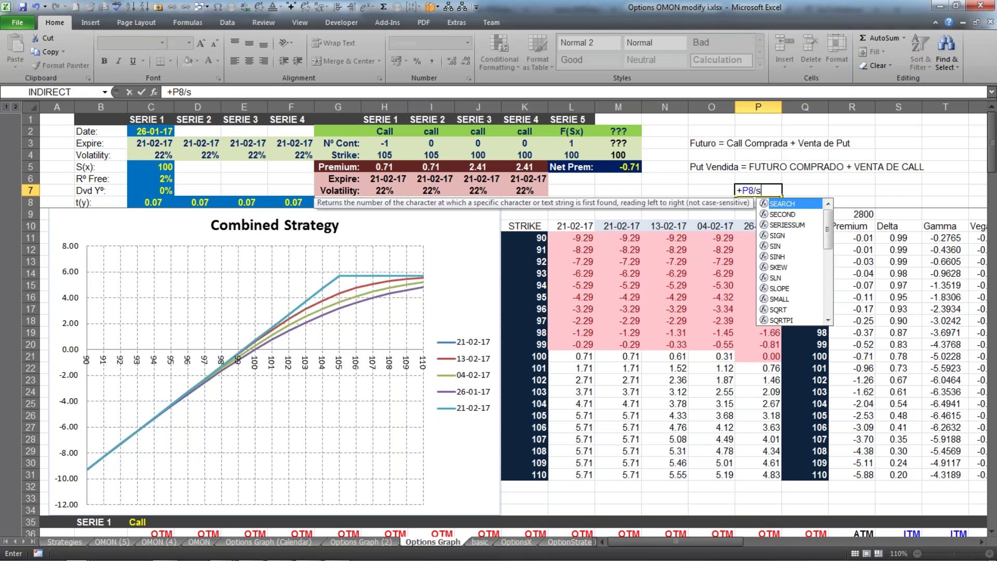
type("qrt(")
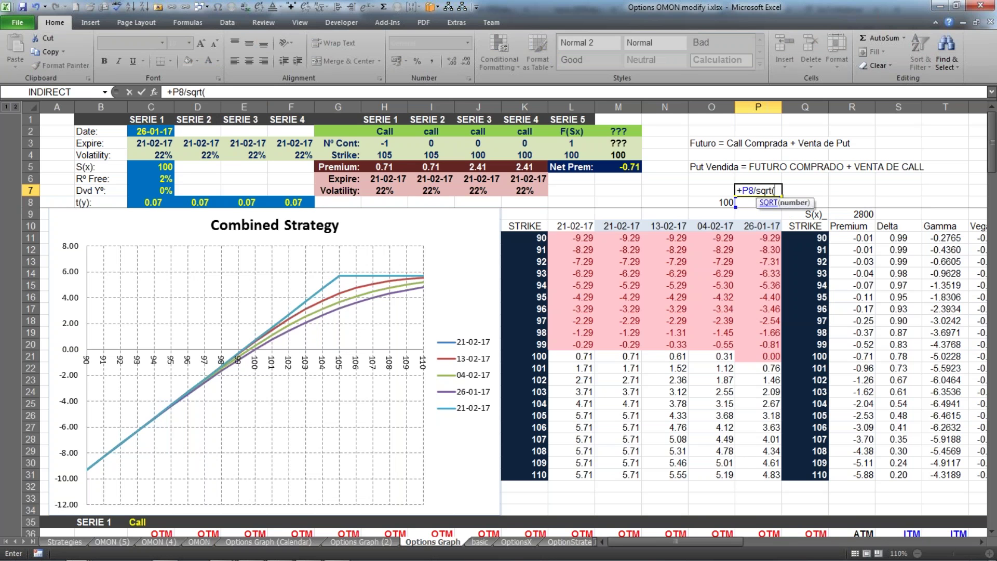
type("12)")
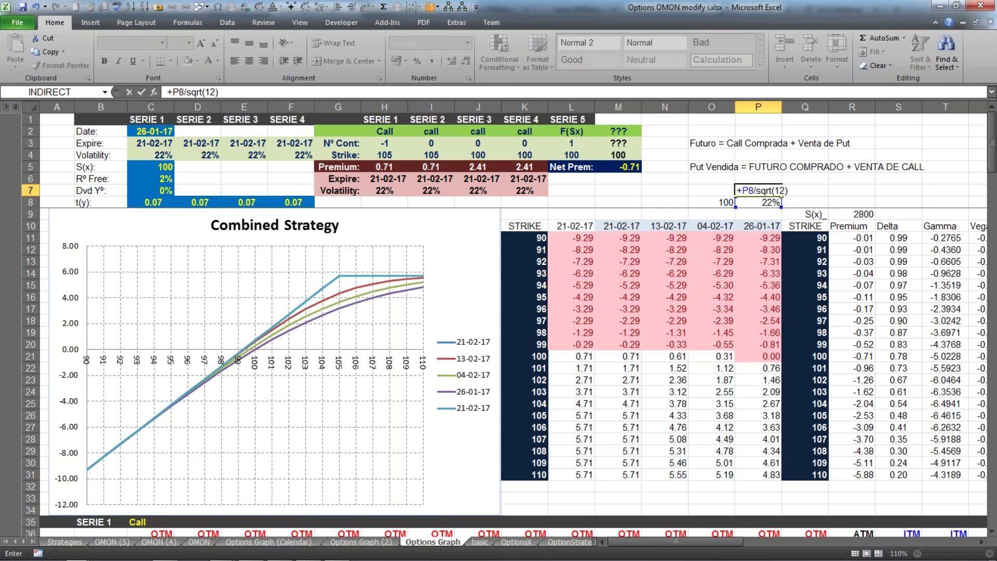
key("Return")
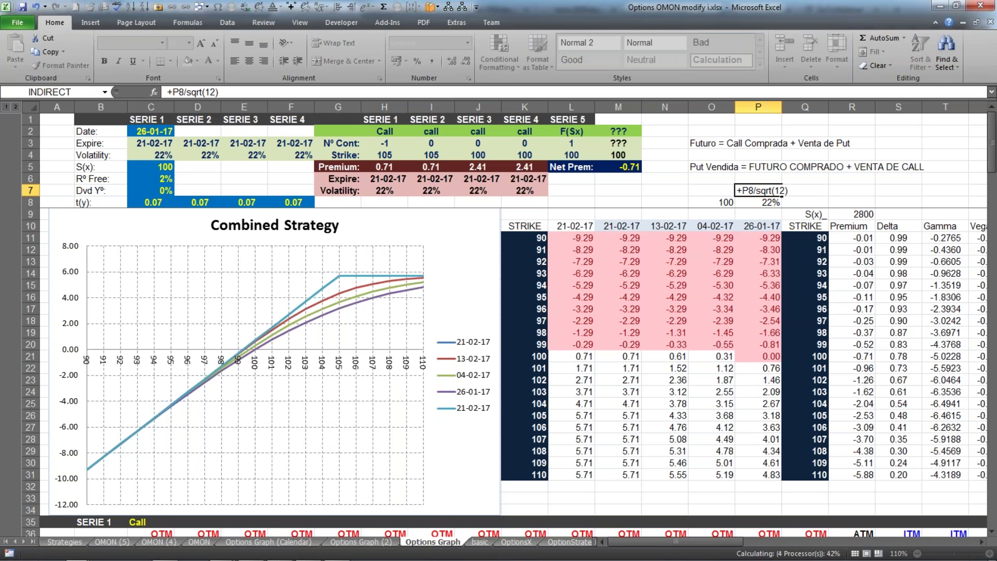
left_click(762, 191)
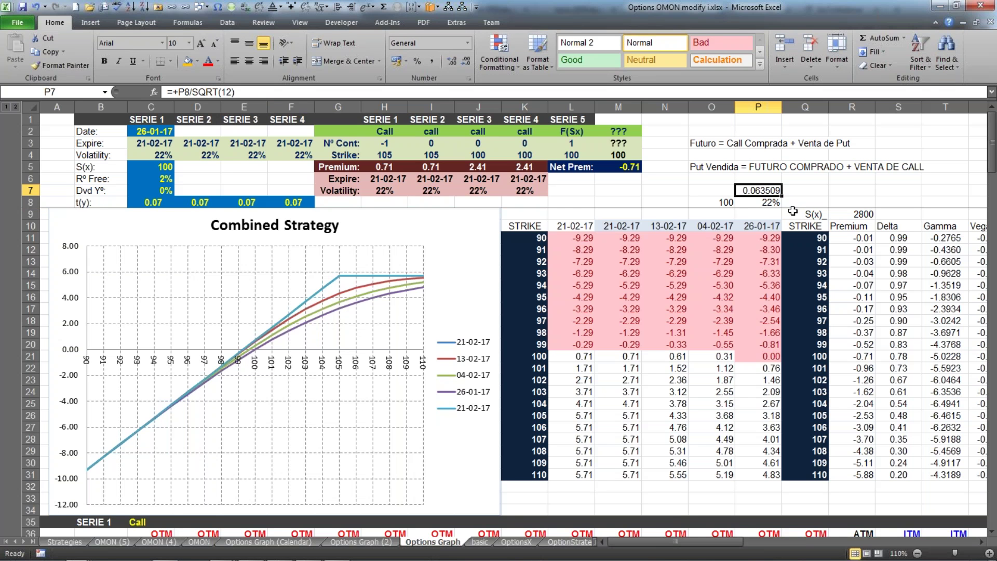
left_click(414, 61)
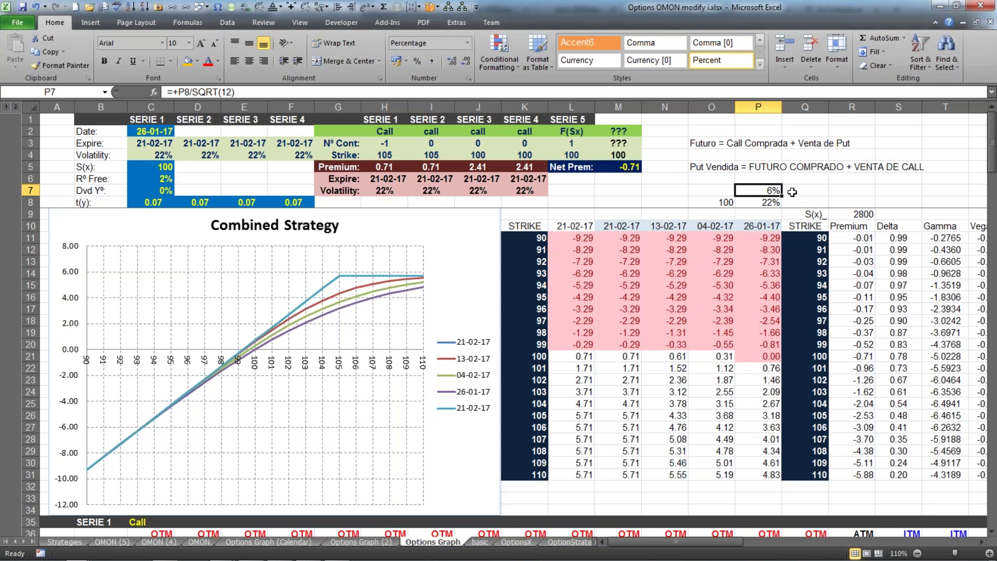
Set the Serie 1 call strike in H4 to 106 and compare it with the monthly volatility in P7
left_click(385, 155)
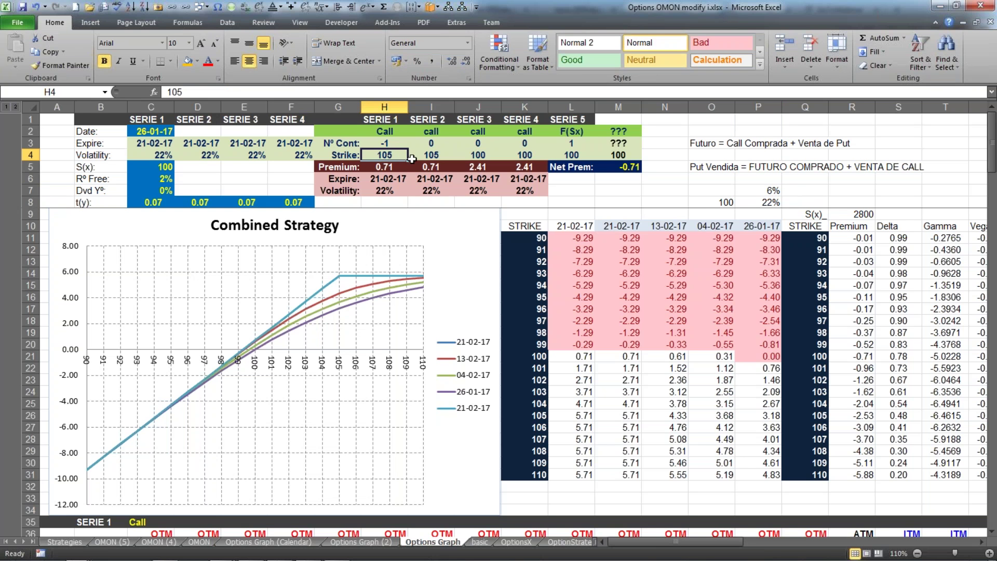
key("F2")
key("BackSpace")
type("6")
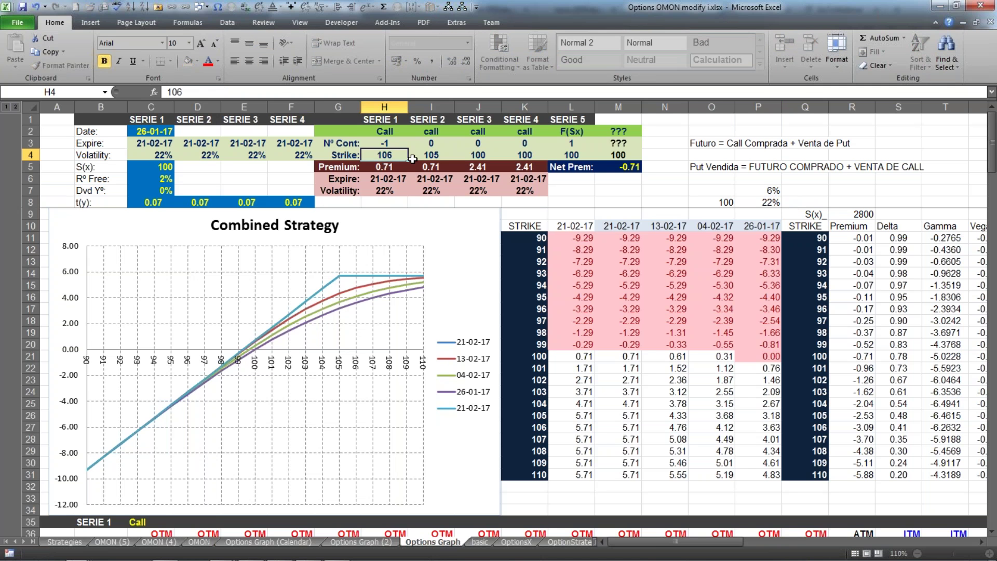
key("Return")
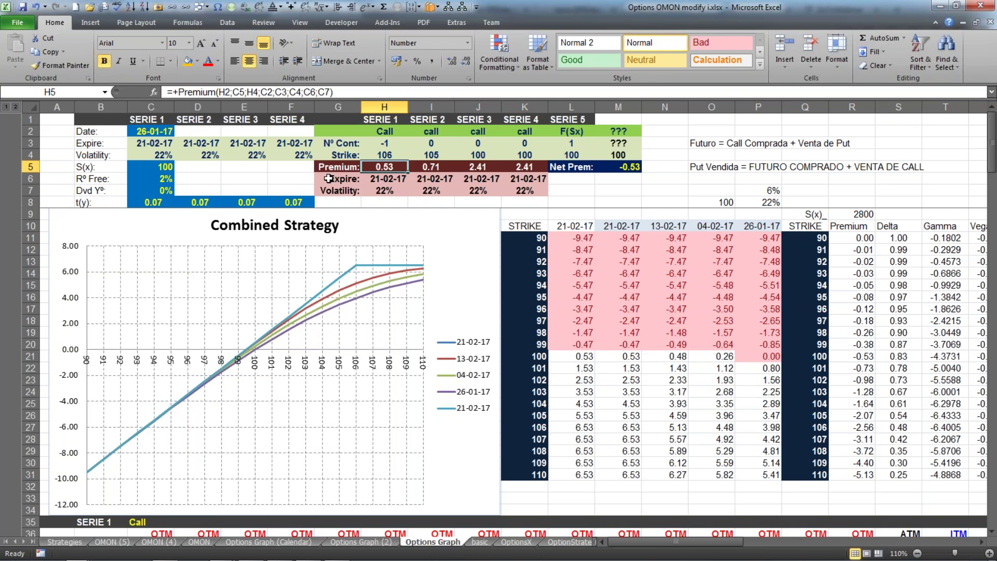
left_click(745, 191)
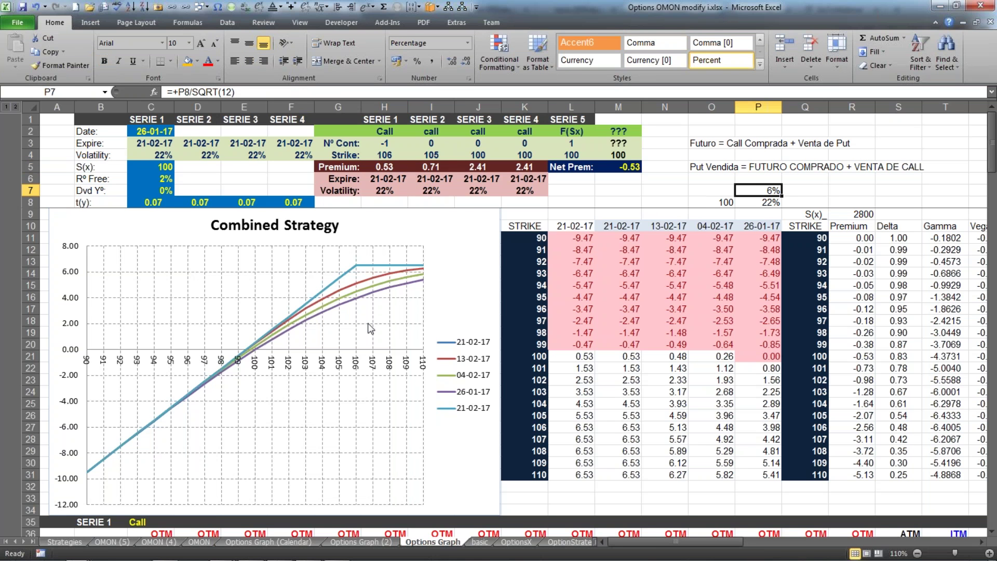
Set the Serie 5 F(Sx) contract count to 0 so the strategy contains only the sold call
left_click(385, 155)
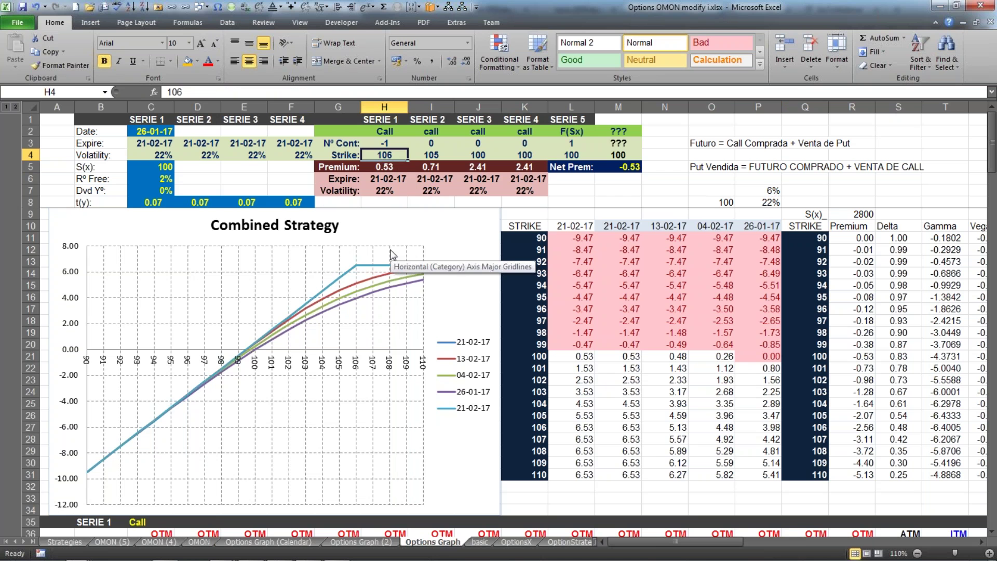
left_click(571, 143)
type("0")
key("Return")
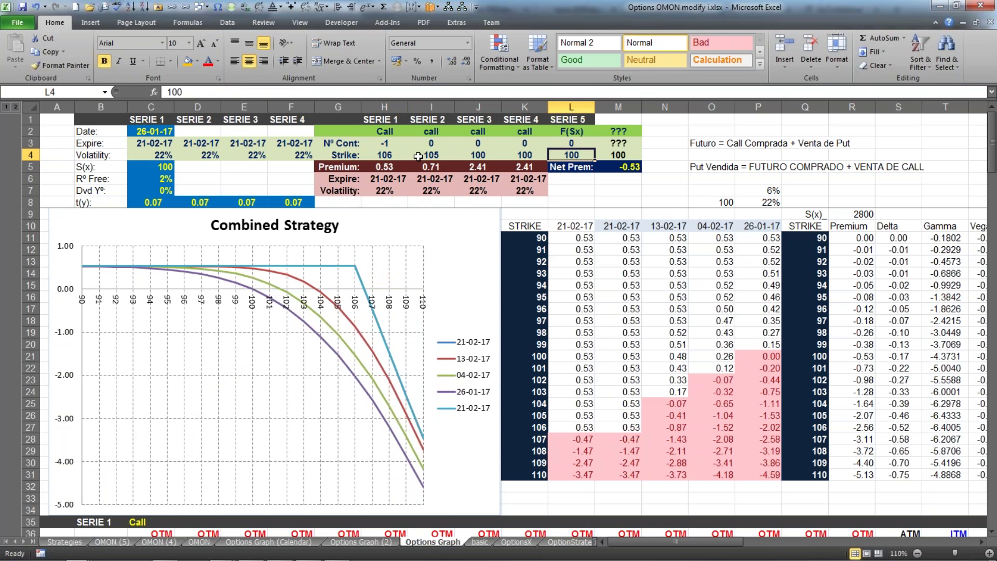
Enter the 68% probability in O7 and review it against the monthly and annual volatility cells and the payoff chart
left_click(387, 155)
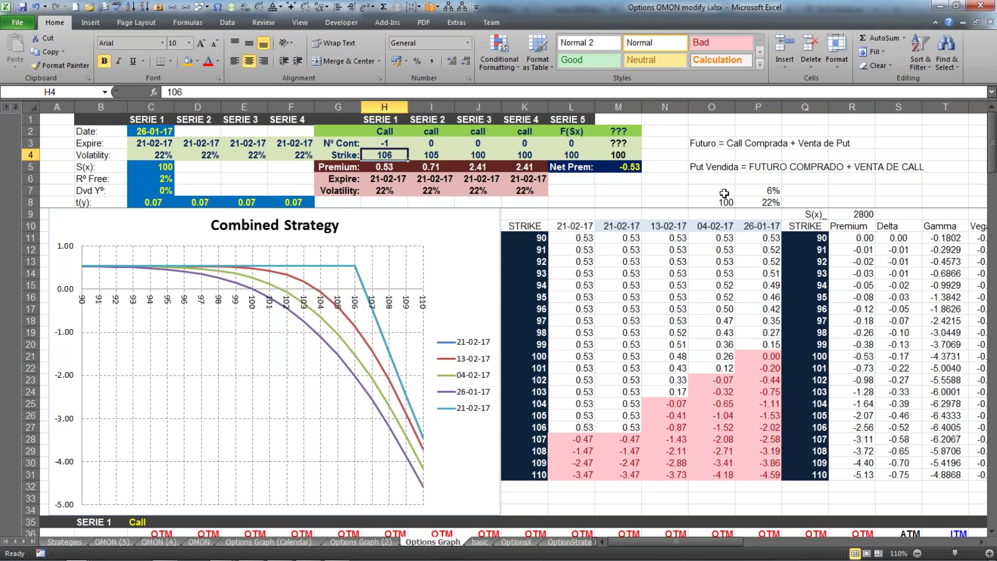
left_click(711, 193)
type("68%")
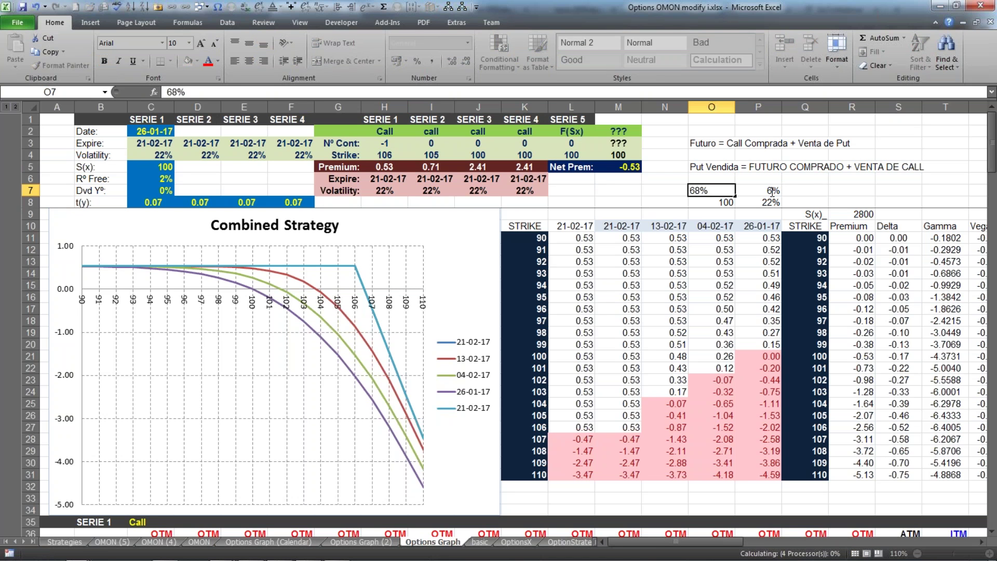
left_click(773, 191)
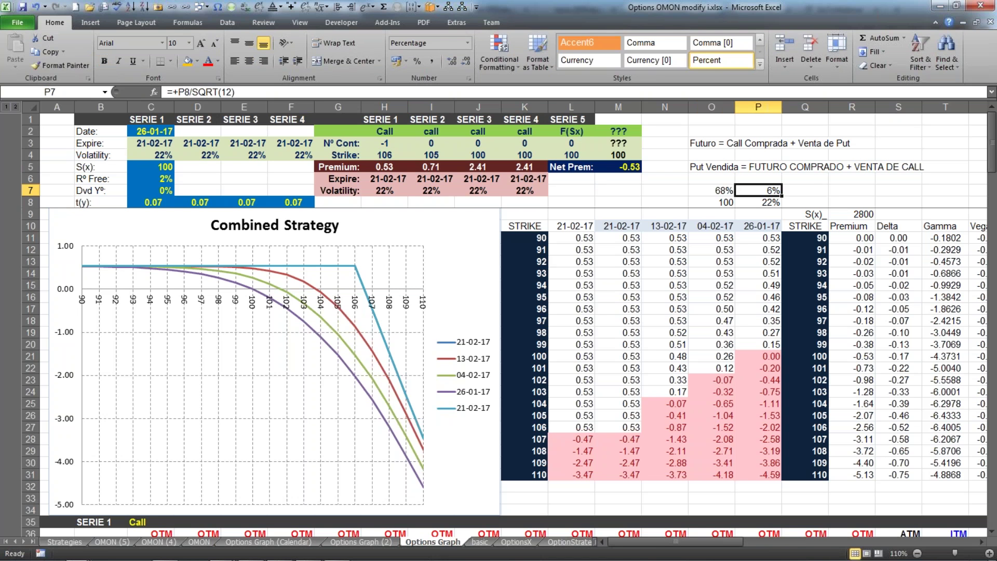
left_click(770, 203)
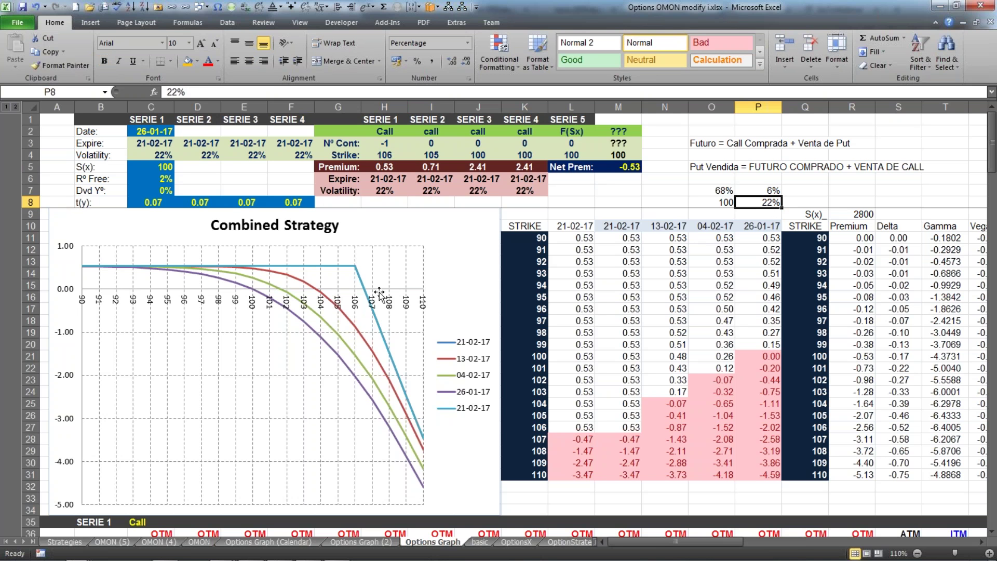
mouse_move(357, 274)
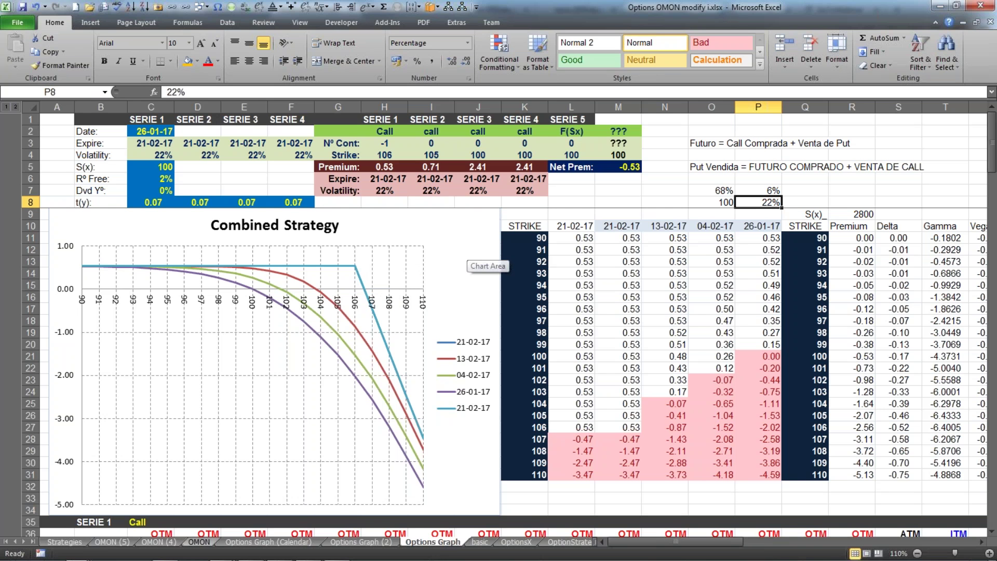
Switch to the "Main Ref daily qt SX5E SPX NDX" workbook and examine the monthly ±5% frequency in the ALL block
mouse_move(75, 555)
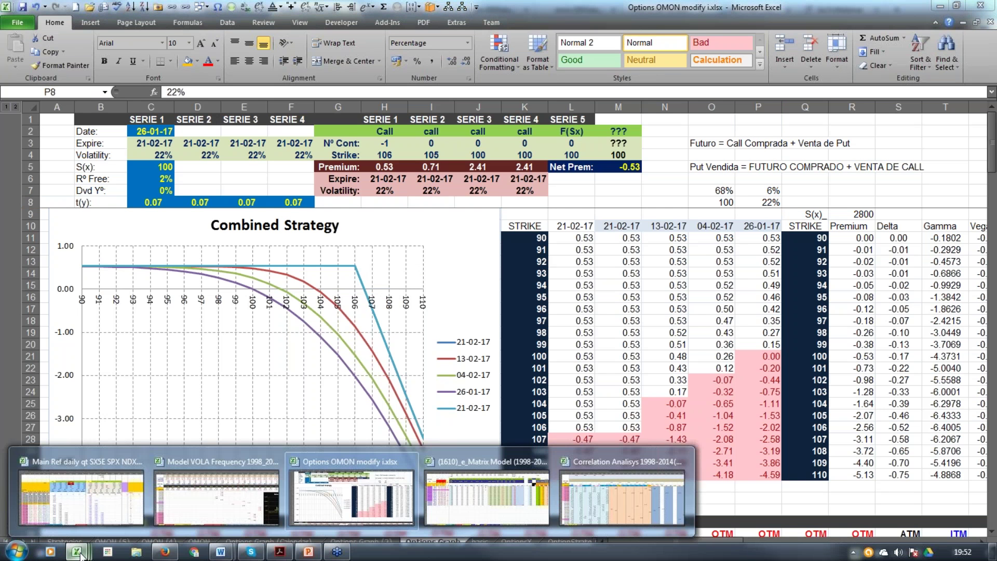
left_click(127, 520)
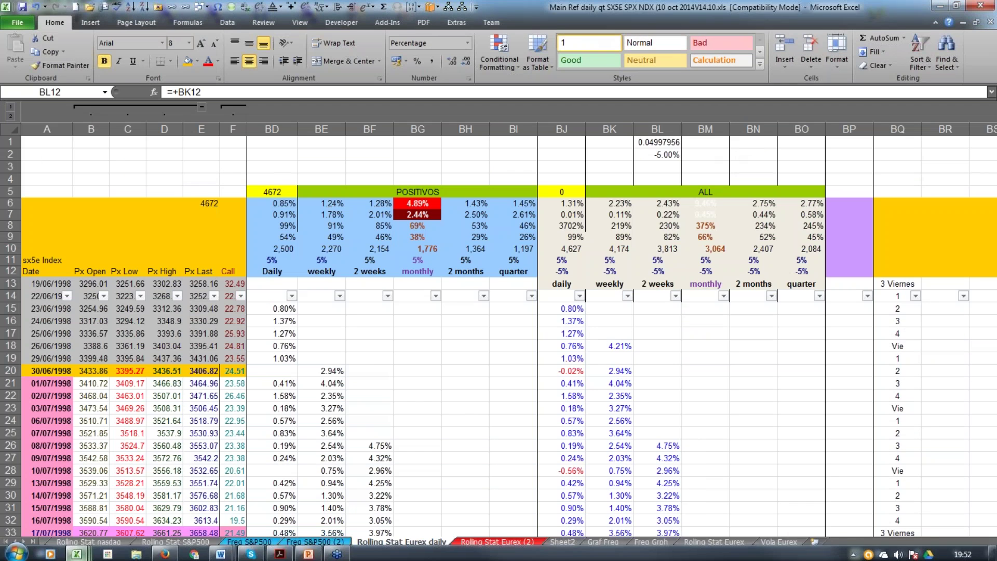
left_click(751, 345)
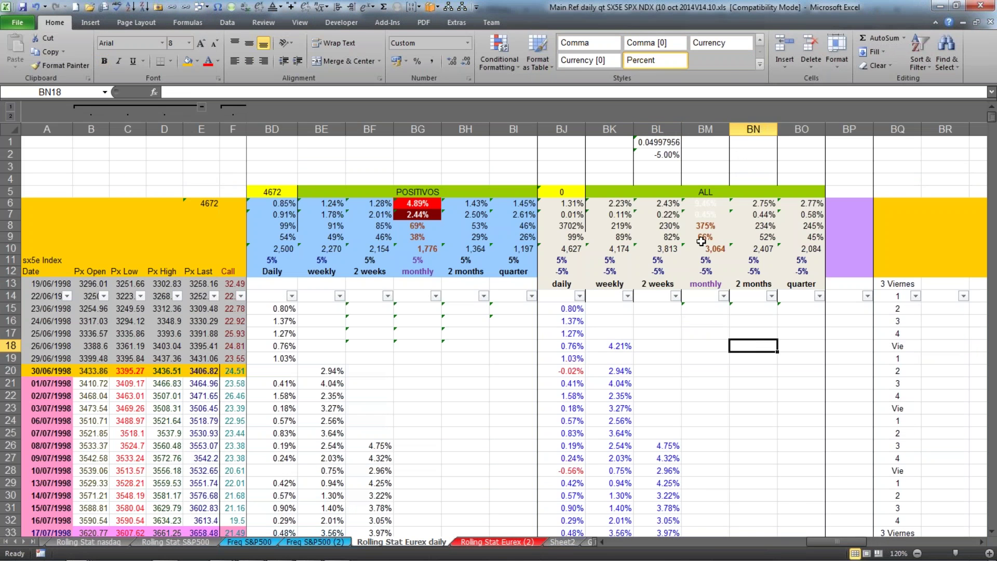
left_click(702, 240)
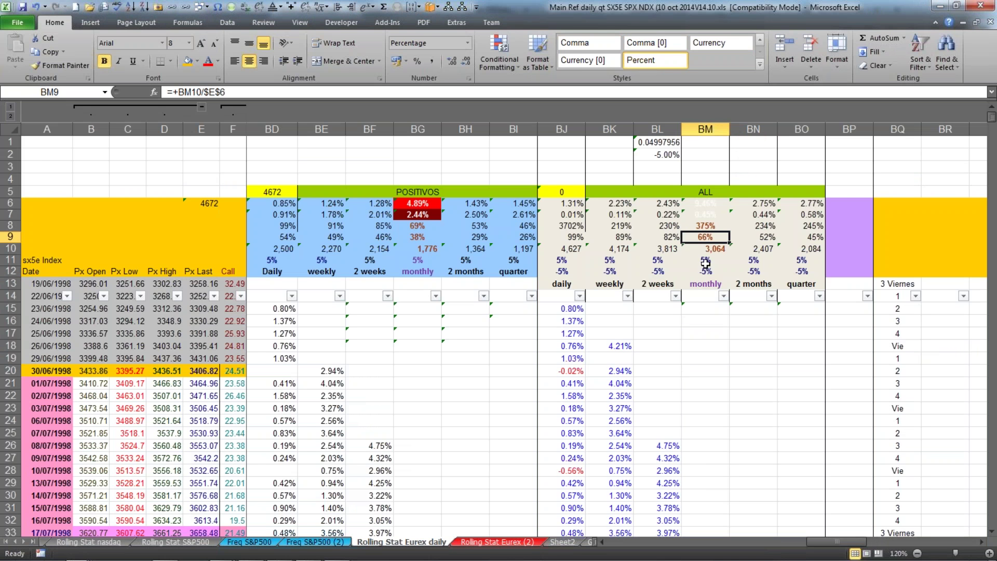
left_click(706, 261)
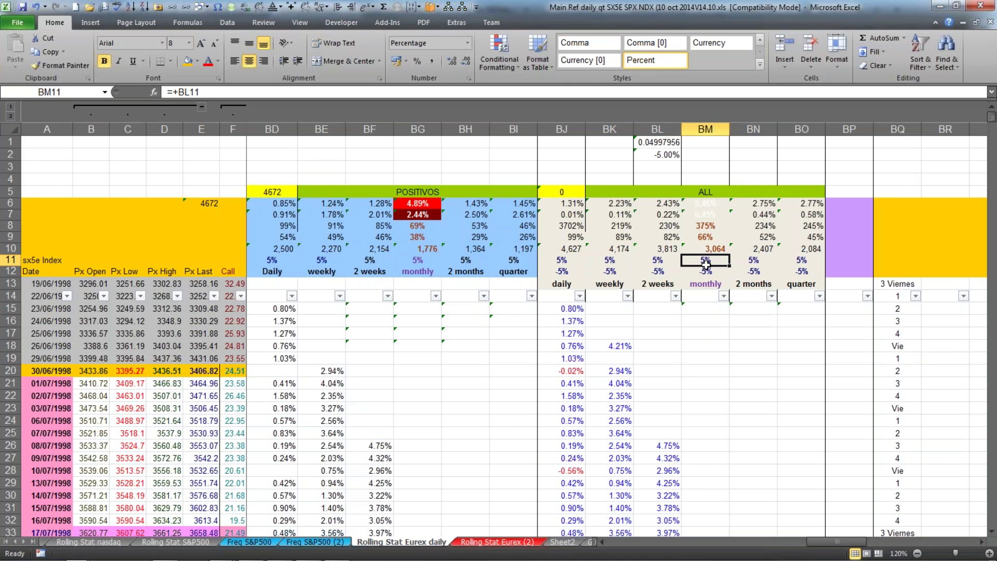
left_click(707, 321)
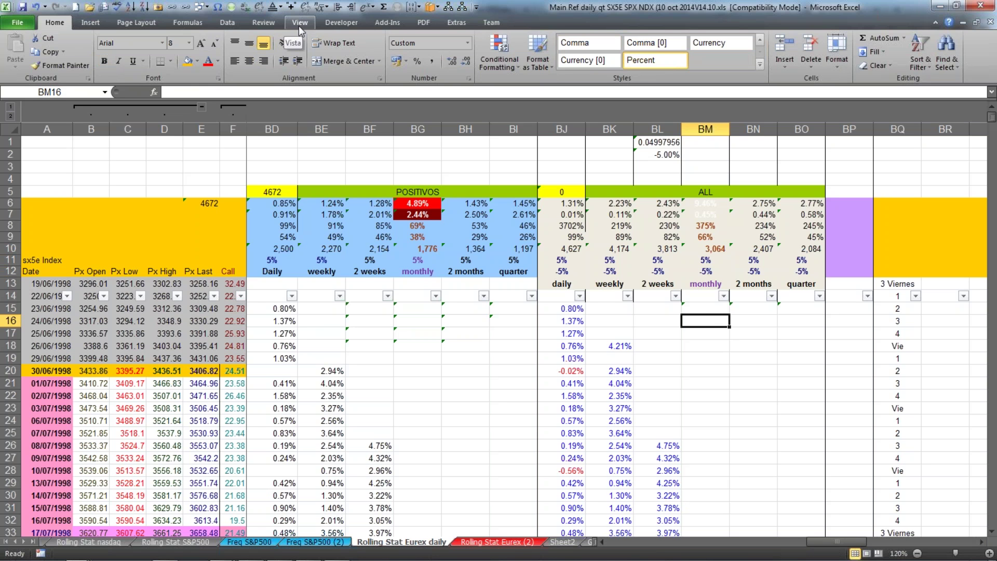
Switch to the workbook "(1610)_e_Matrix Model (1998-2016) V20 but_ii.xlsx" and open its Call_e sheet
mouse_move(91, 558)
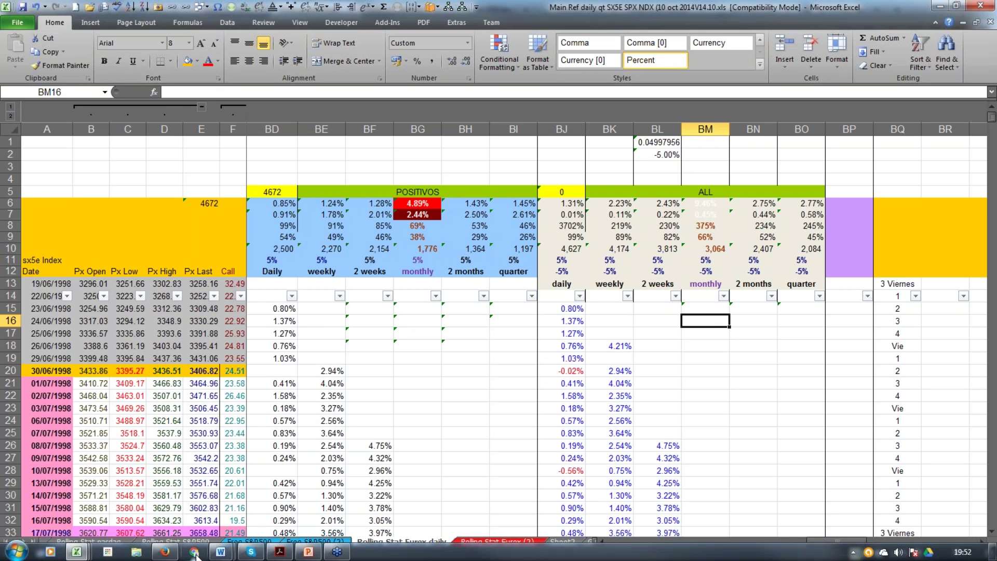
left_click(165, 552)
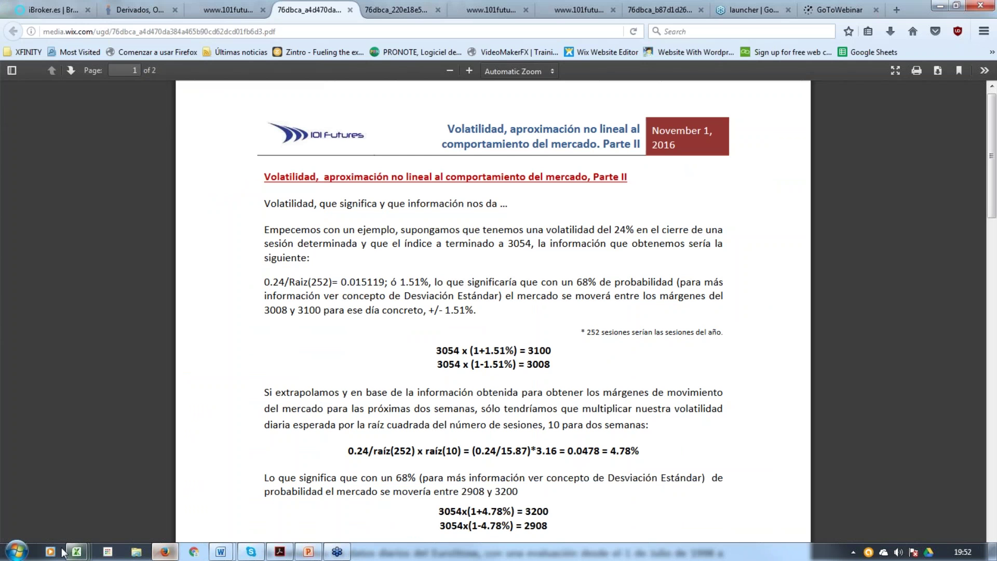
mouse_move(81, 555)
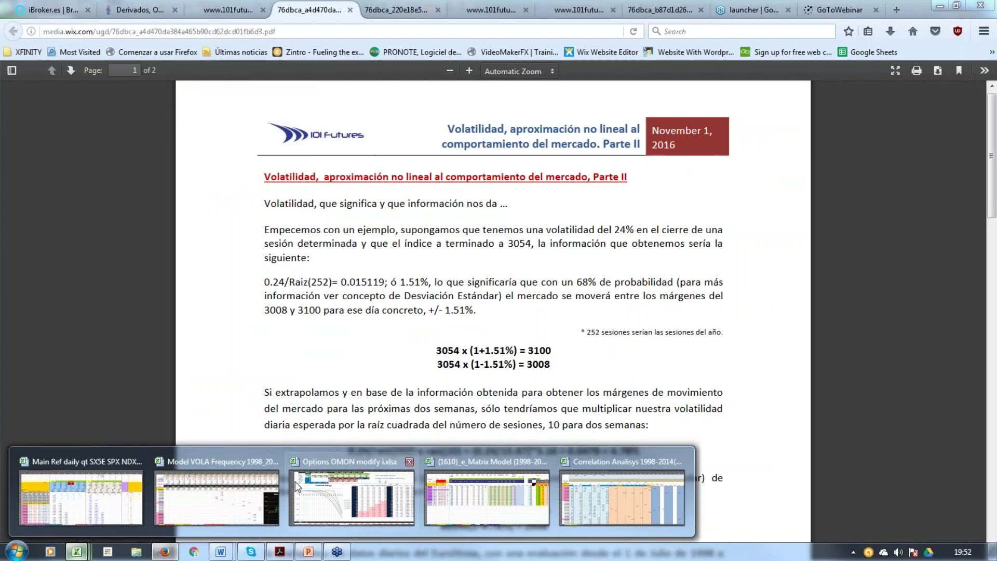
mouse_move(143, 510)
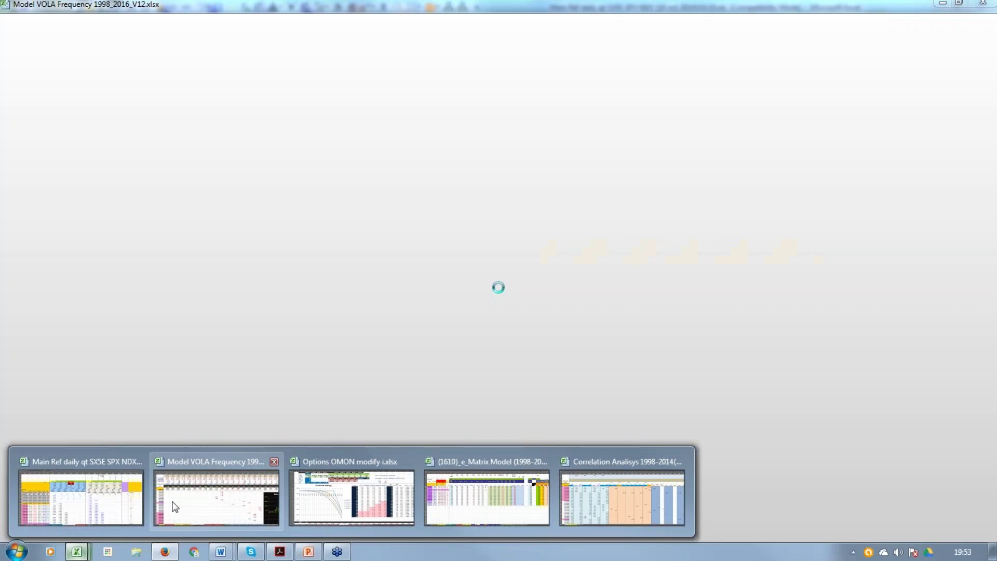
mouse_move(479, 495)
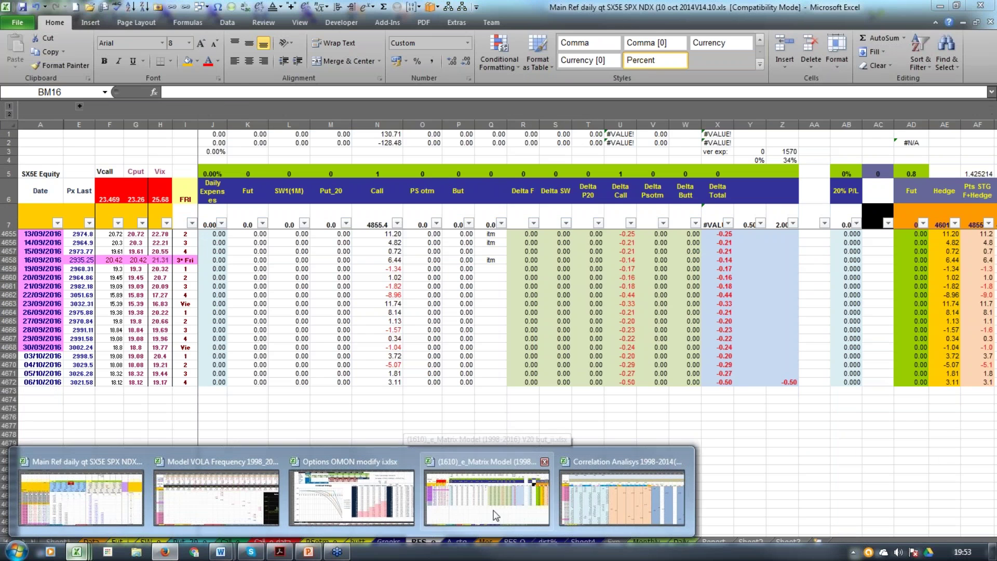
left_click(494, 515)
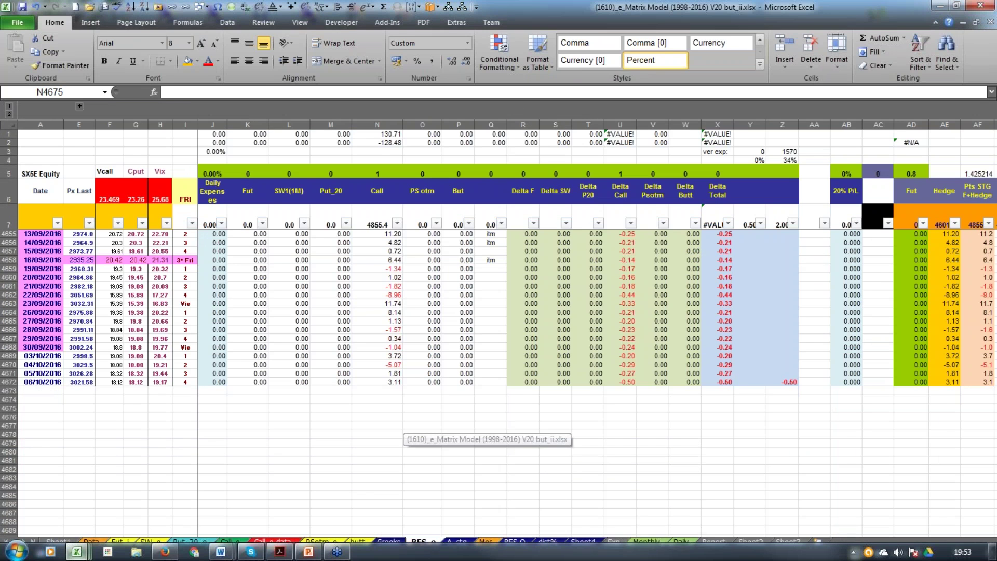
left_click(230, 541)
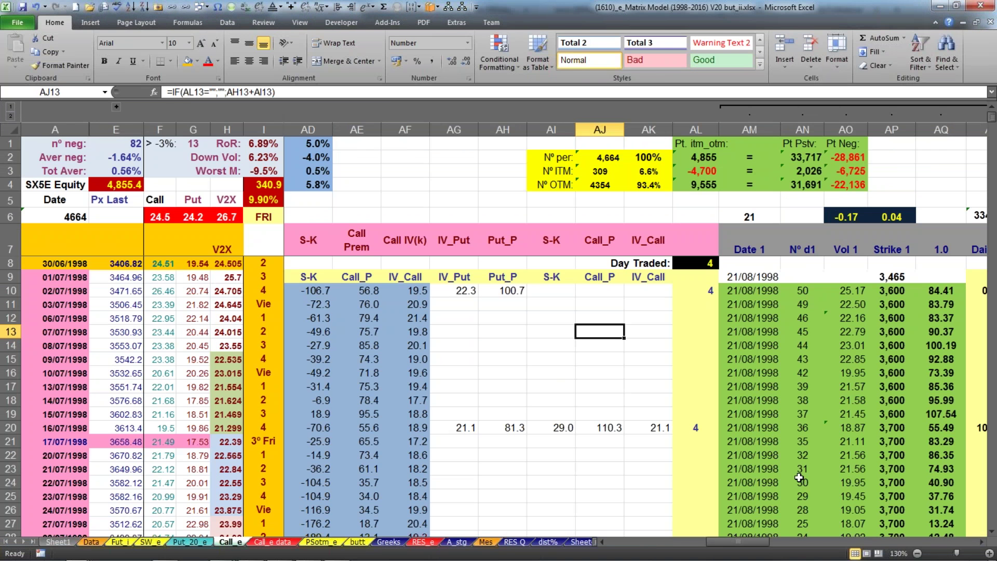
Examine the Spread Wide formulas in R9 and R10, and return to the volatility PDF in Firefox
left_click_drag(710, 545, 609, 541)
left_click(677, 279)
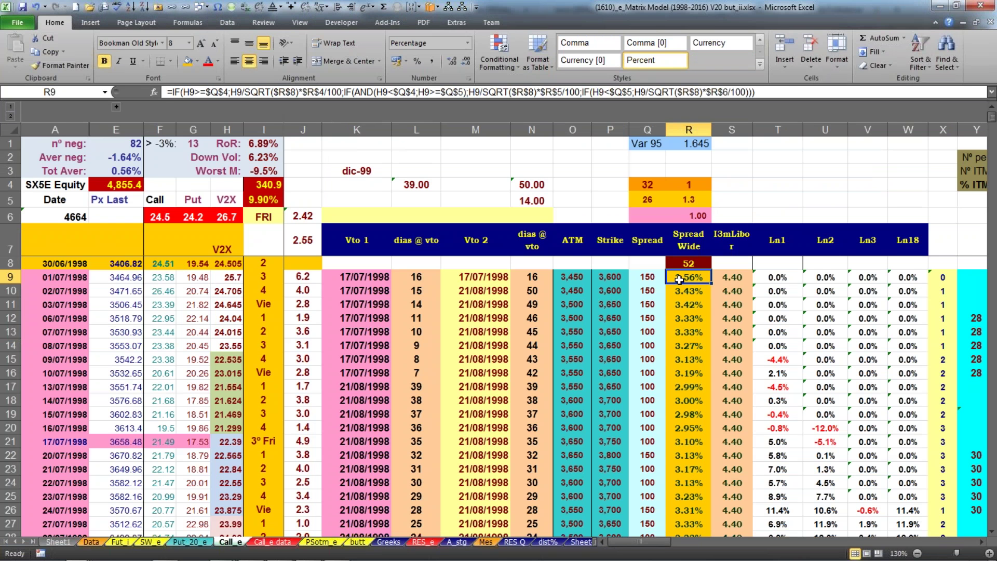
key("Down")
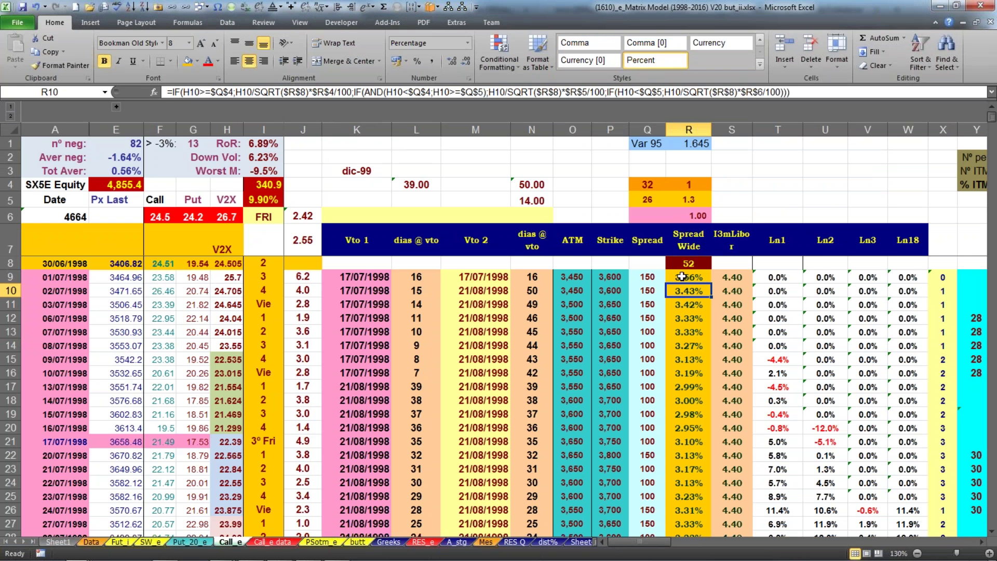
key("Up")
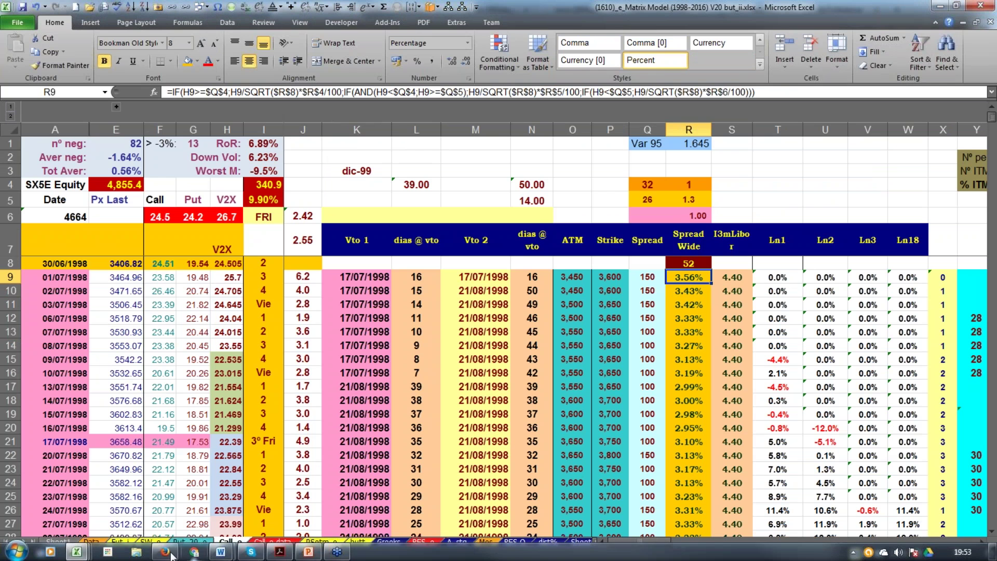
left_click(166, 552)
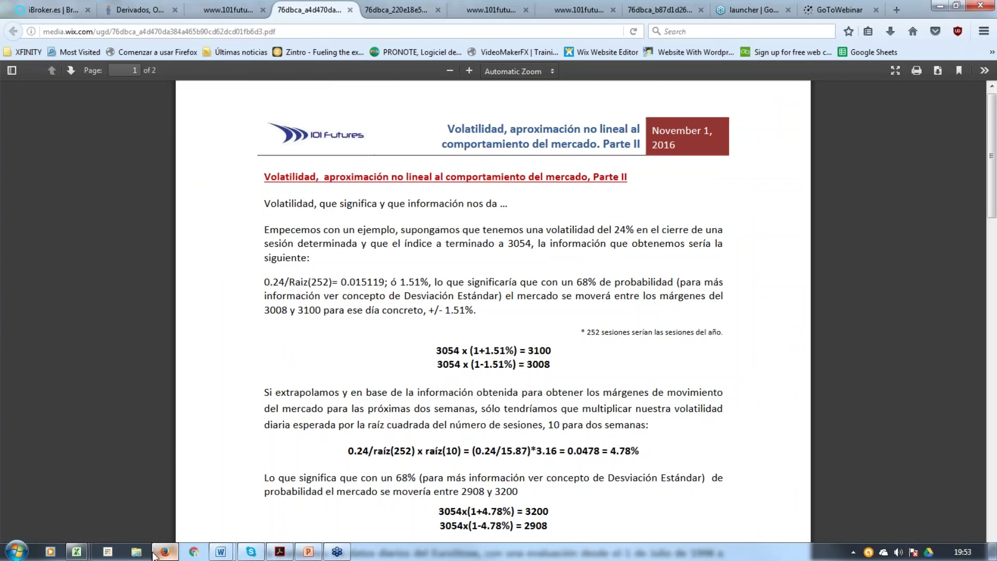
Return to Firefox and open the site owner's blog from the 101futures "more-options" page
left_click(169, 553)
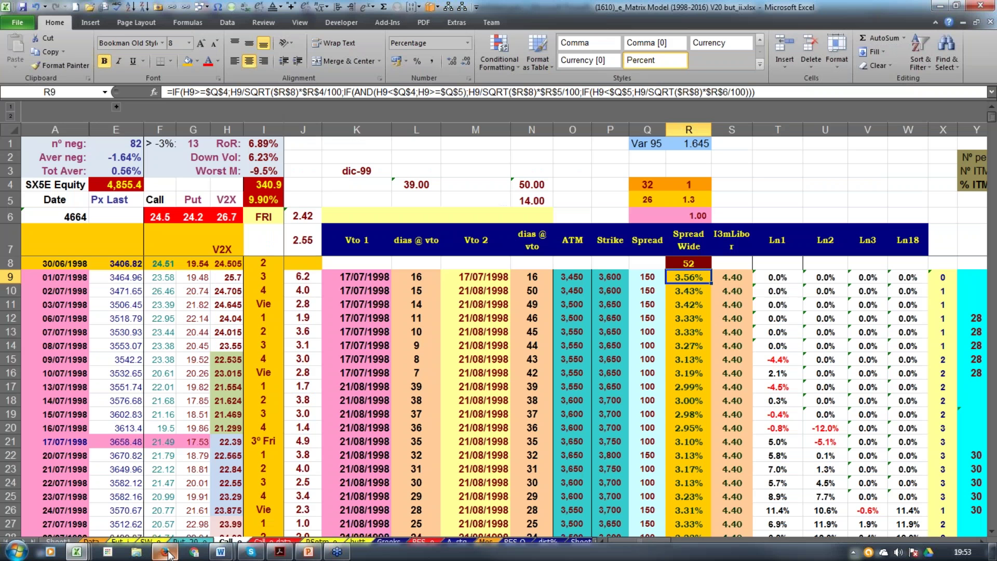
left_click(169, 553)
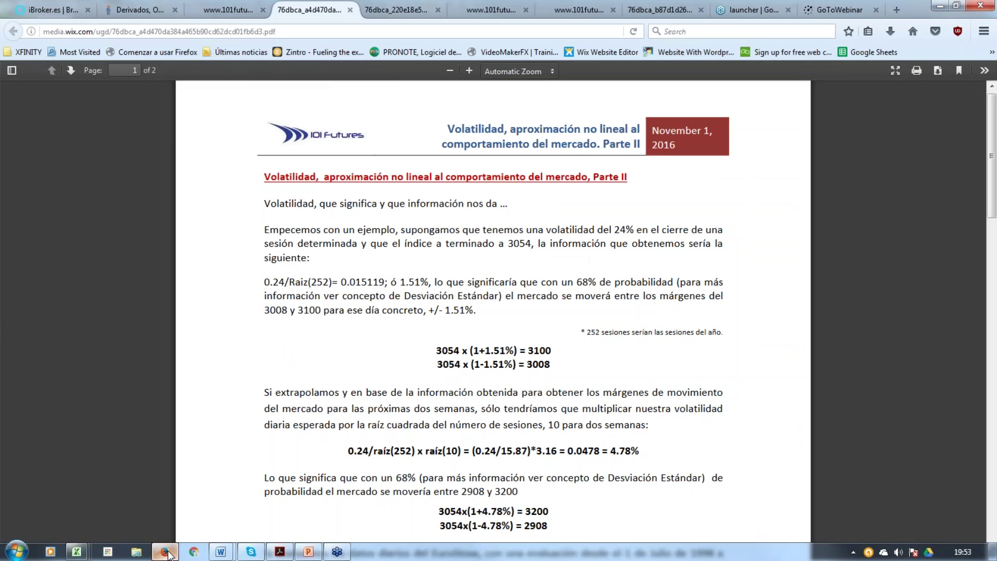
left_click(480, 12)
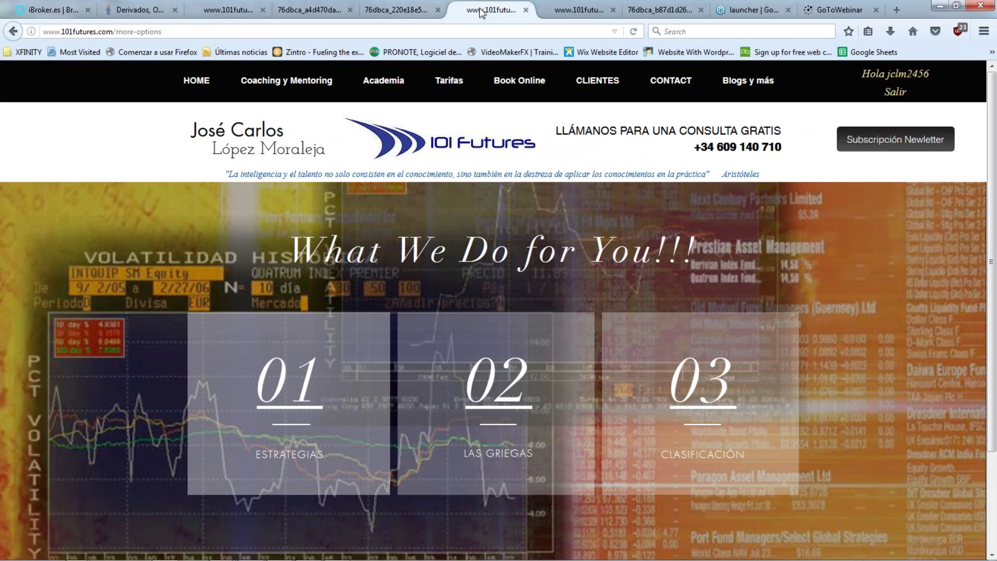
mouse_move(745, 80)
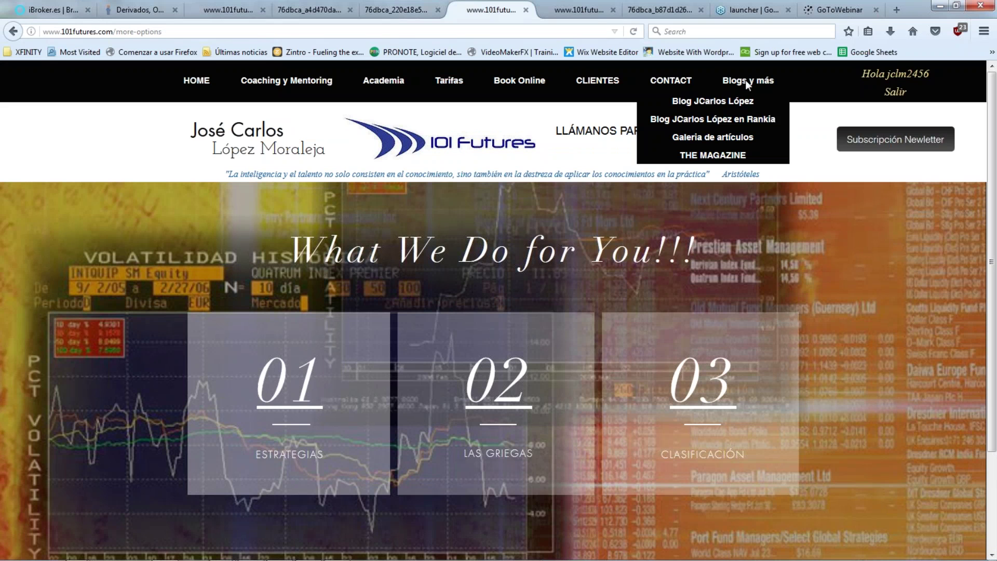
left_click(712, 104)
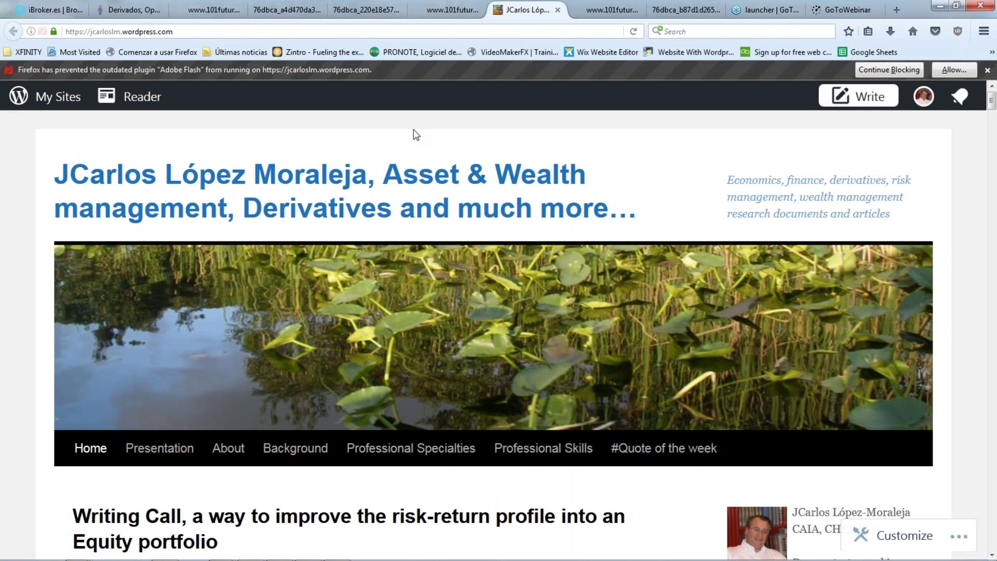
Open the site owner's blog from the 101futures clients-subscriptions page and read the start of the "Writing Call" covered-call article
left_click(204, 14)
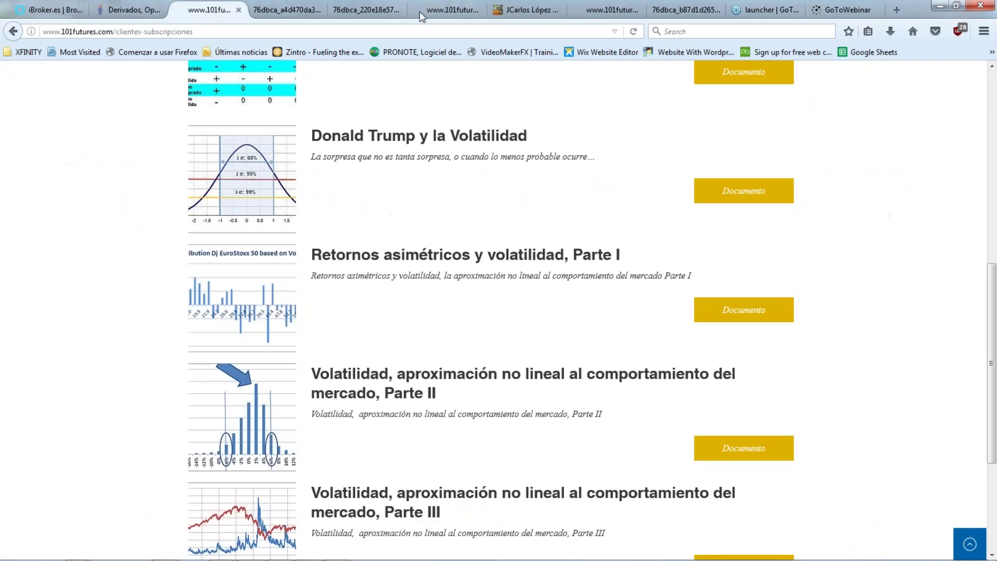
scroll(528, 172, "up", 10)
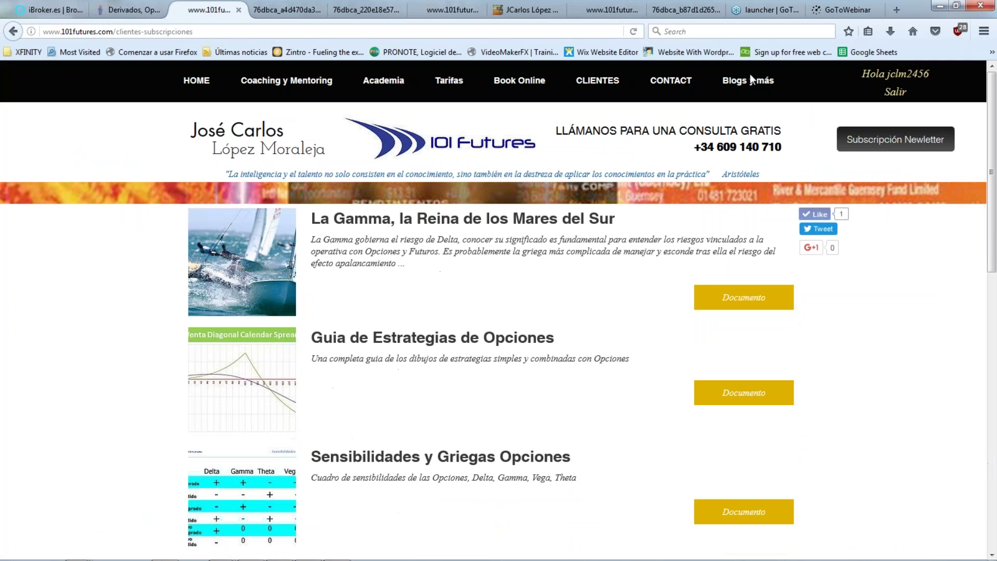
mouse_move(746, 78)
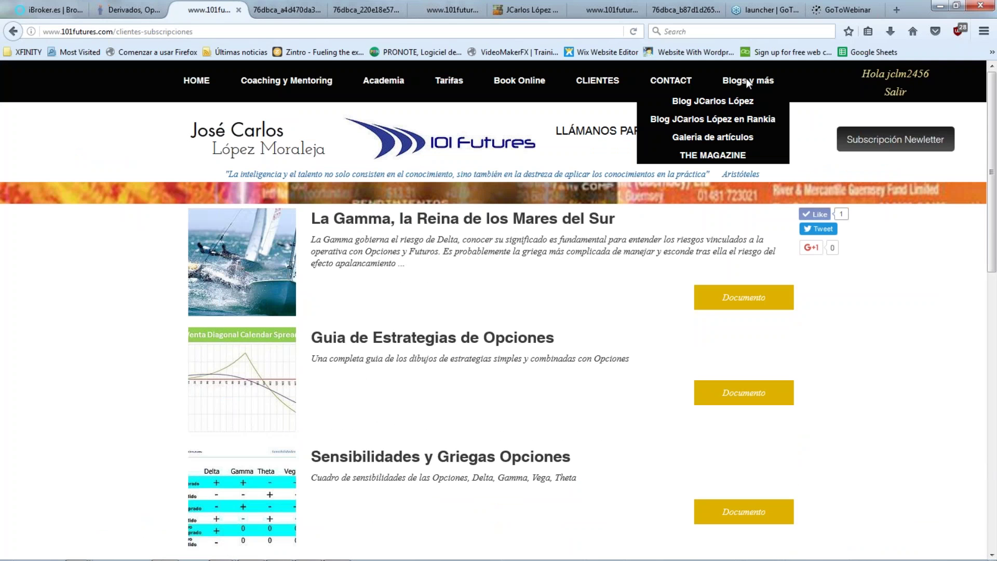
left_click(733, 104)
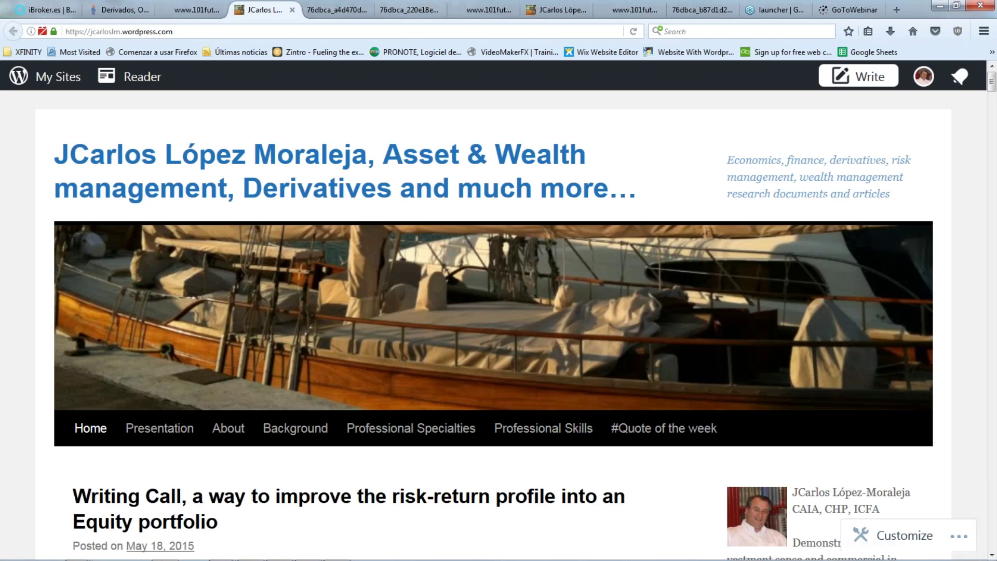
scroll(584, 268, "down", 6)
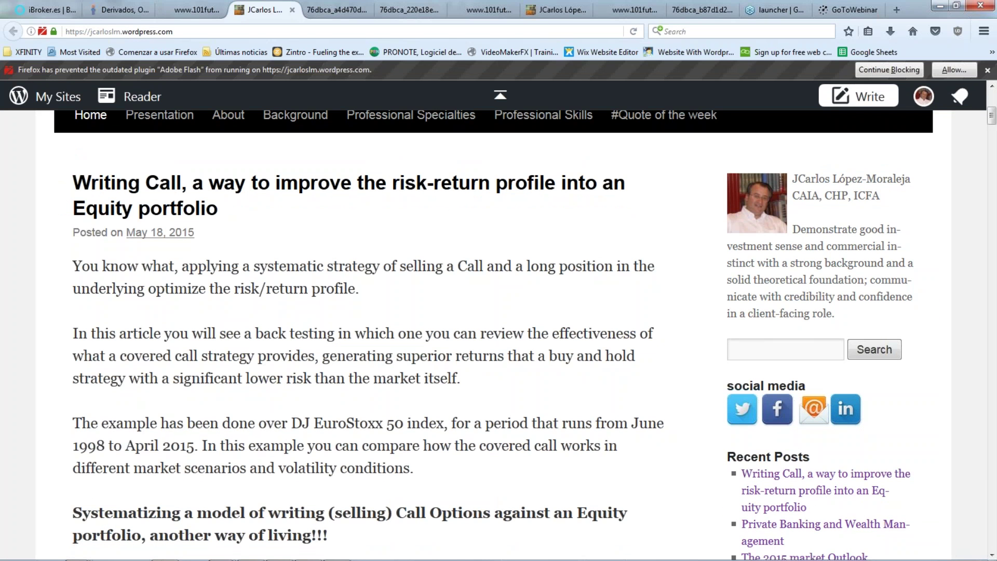
scroll(472, 434, "down", 2)
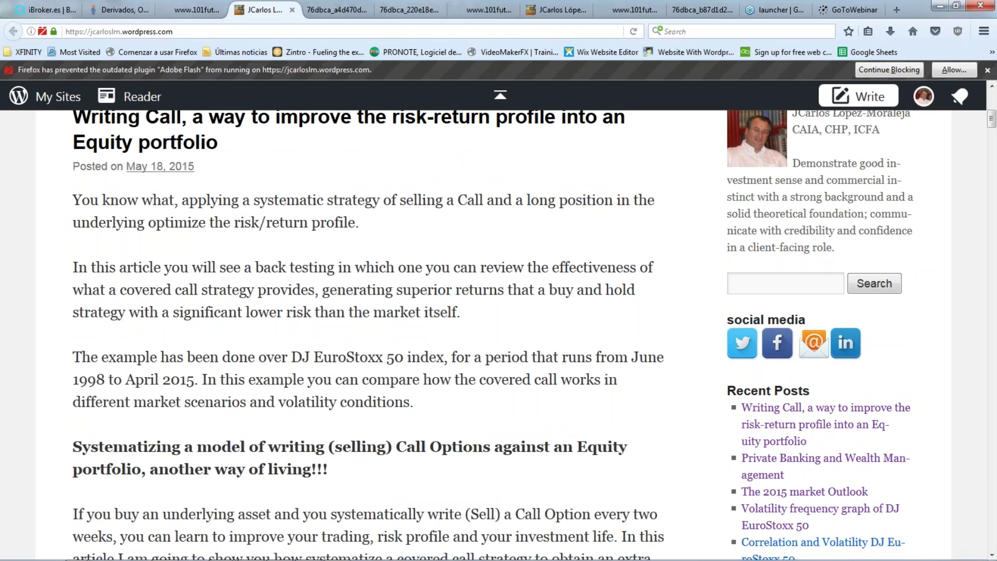
Switch to the Excel workbook "Model VOLA Frequency 1998_2016_V12.xlsx" and examine the chart of summed returns and number of times by volatility level
mouse_move(128, 555)
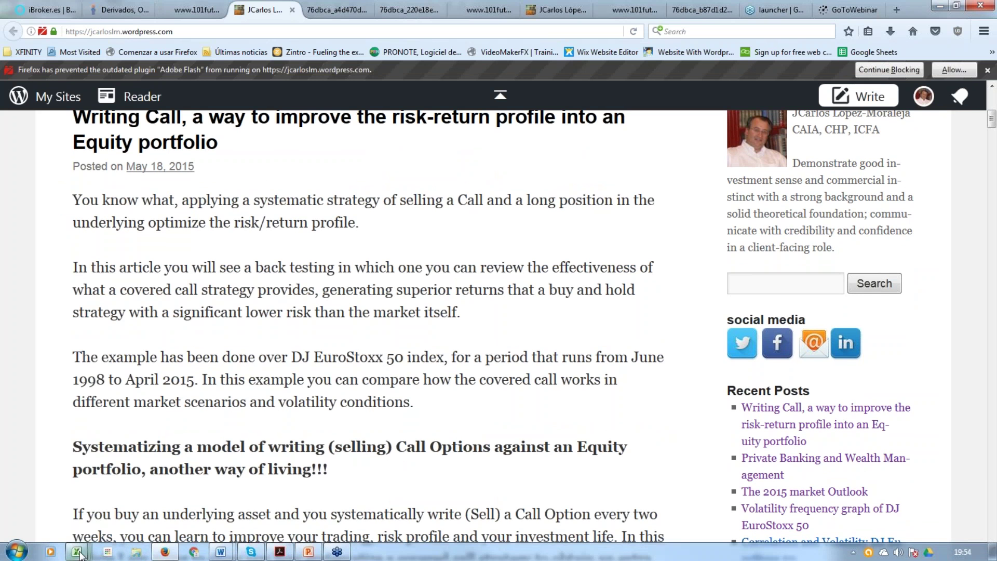
mouse_move(79, 554)
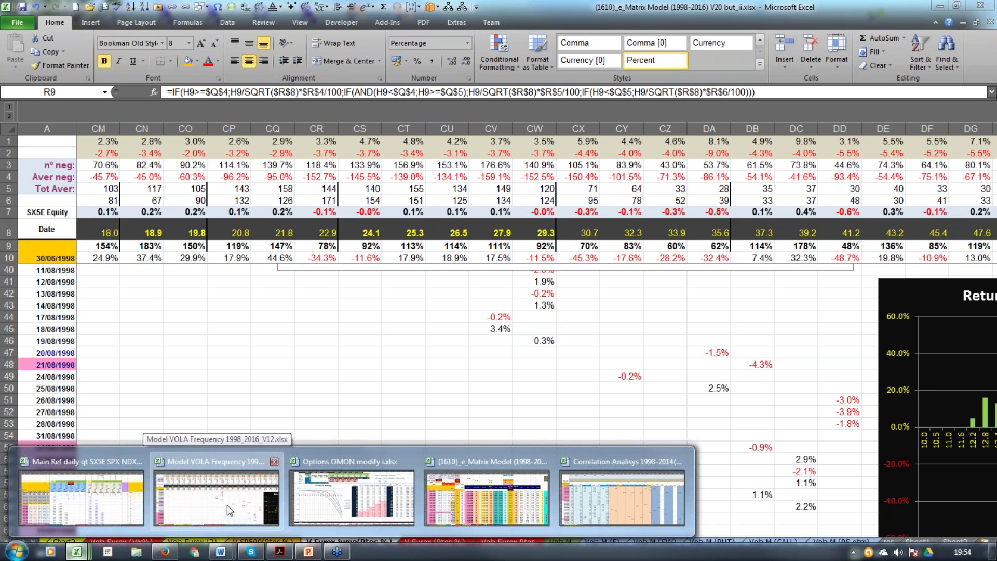
left_click(227, 505)
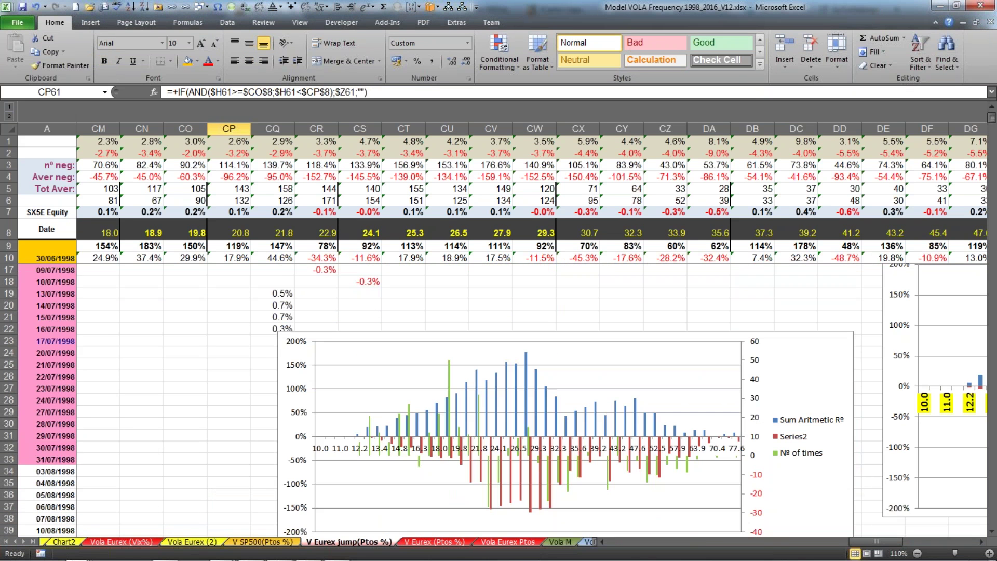
mouse_move(496, 415)
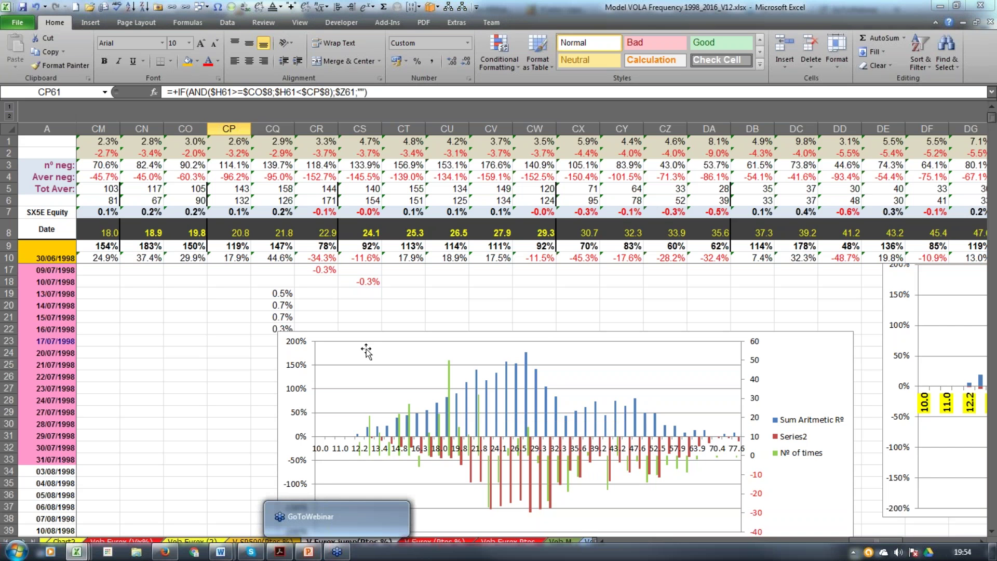
left_click(404, 317)
scroll(404, 317, "down", 5)
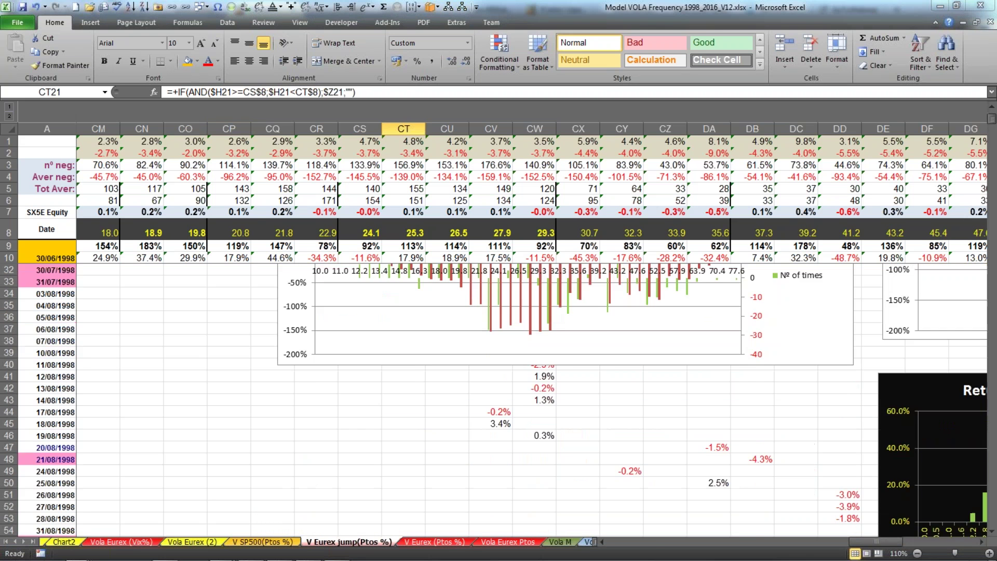
scroll(498, 395, "up", 2)
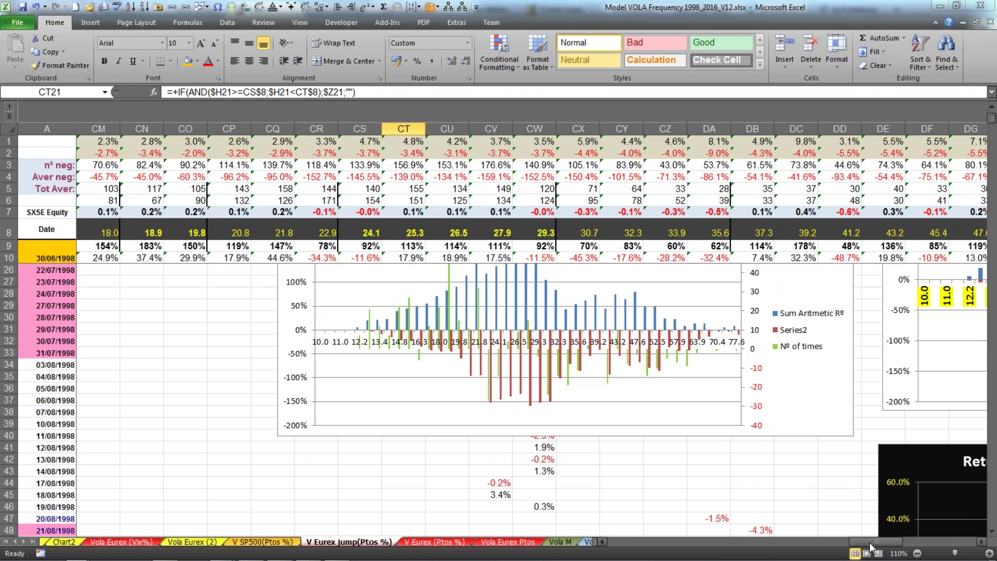
Show the Negative Returns and Positive Returns chart and trace a yellow highlighter curve over its positive bars from about 11.0 to 77.6
left_click_drag(869, 542, 902, 542)
scroll(532, 332, "up", 1)
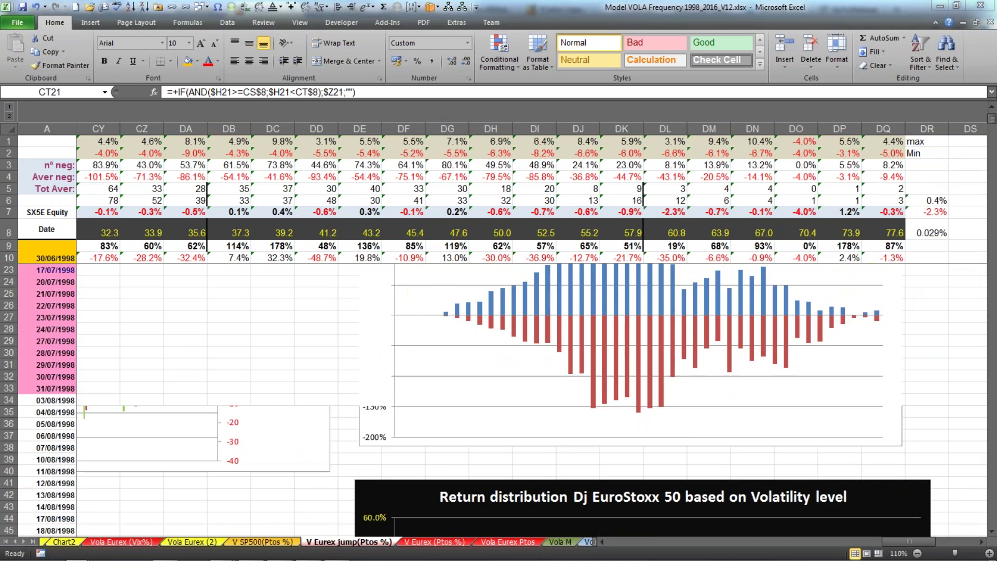
scroll(498, 400, "up", 2)
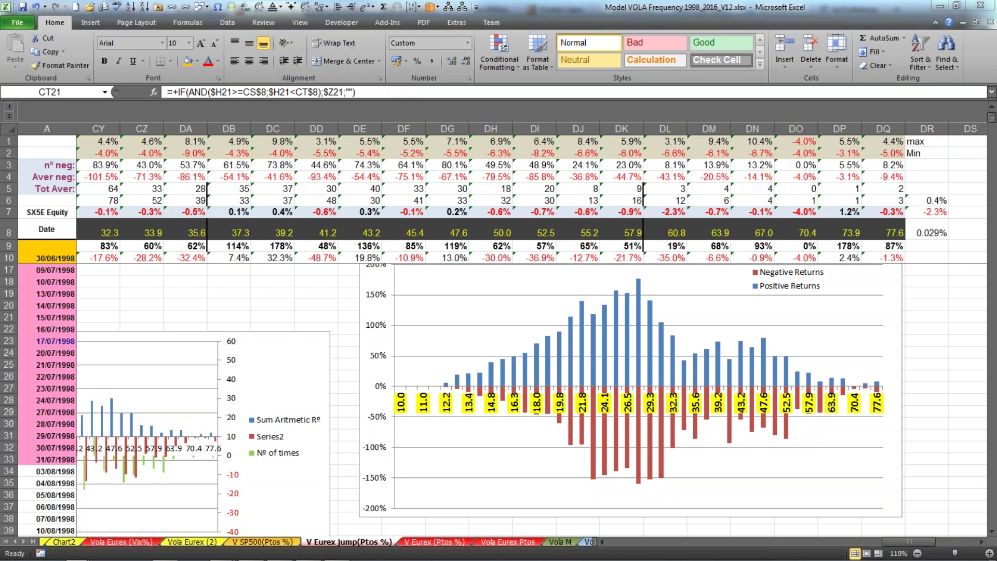
mouse_move(410, 383)
left_mouse_down()
mouse_move(649, 272)
mouse_move(794, 342)
mouse_move(896, 370)
left_mouse_up()
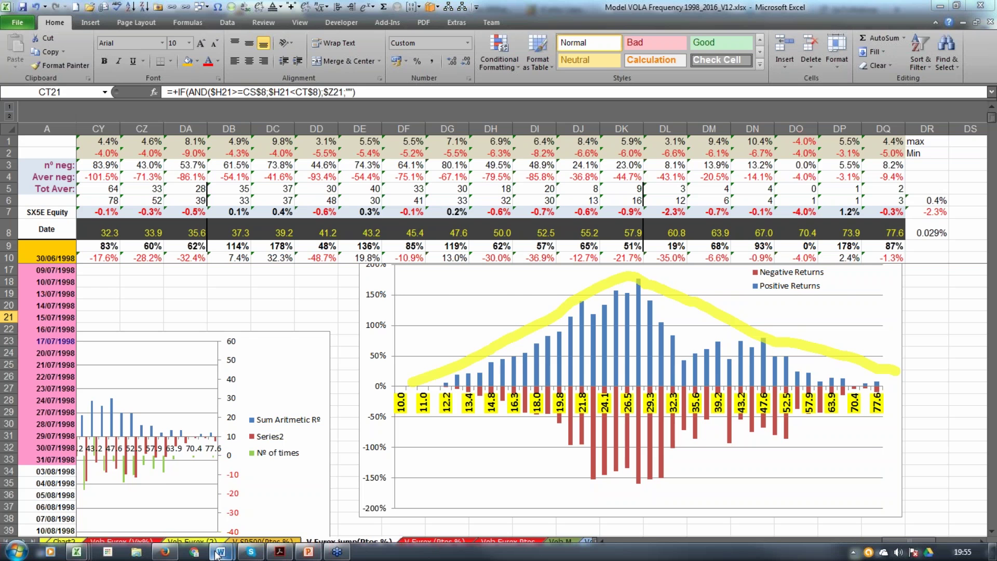
Examine the 68%, 95% and 99% normal distribution chart in the Firefox PDF, and return to the highlighted returns chart in Excel
mouse_move(222, 554)
mouse_move(163, 551)
left_click(164, 506)
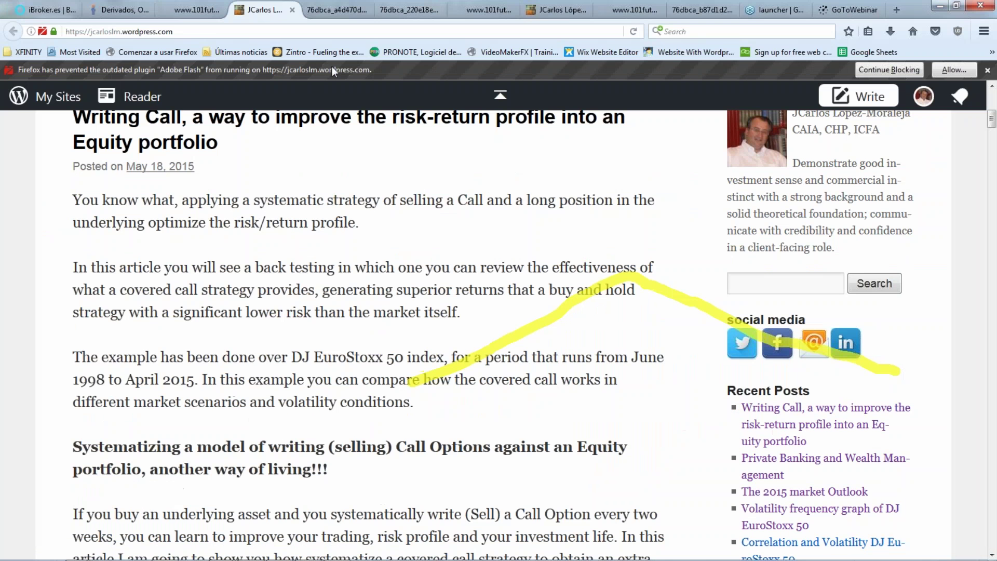
left_click(344, 16)
left_click(408, 11)
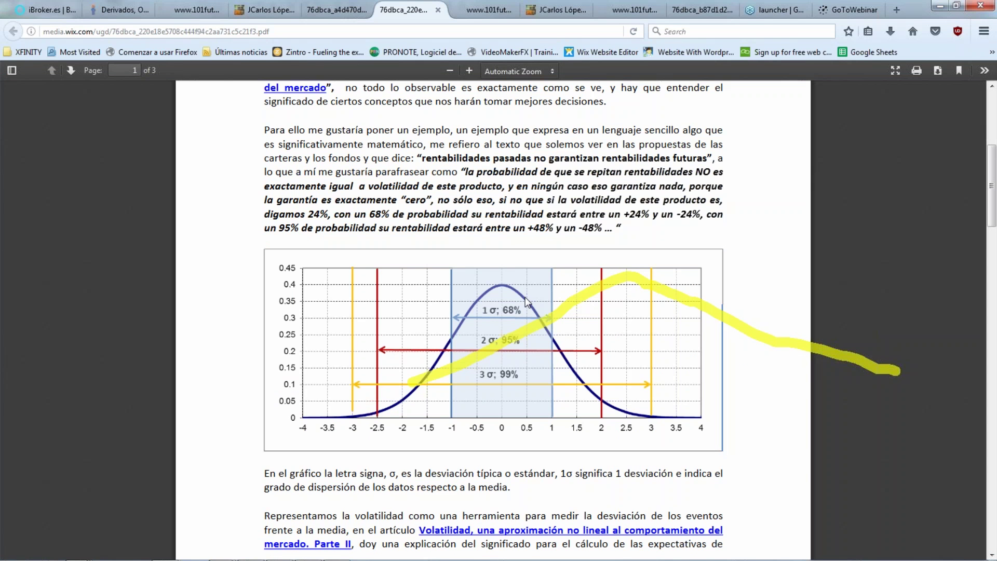
mouse_move(154, 555)
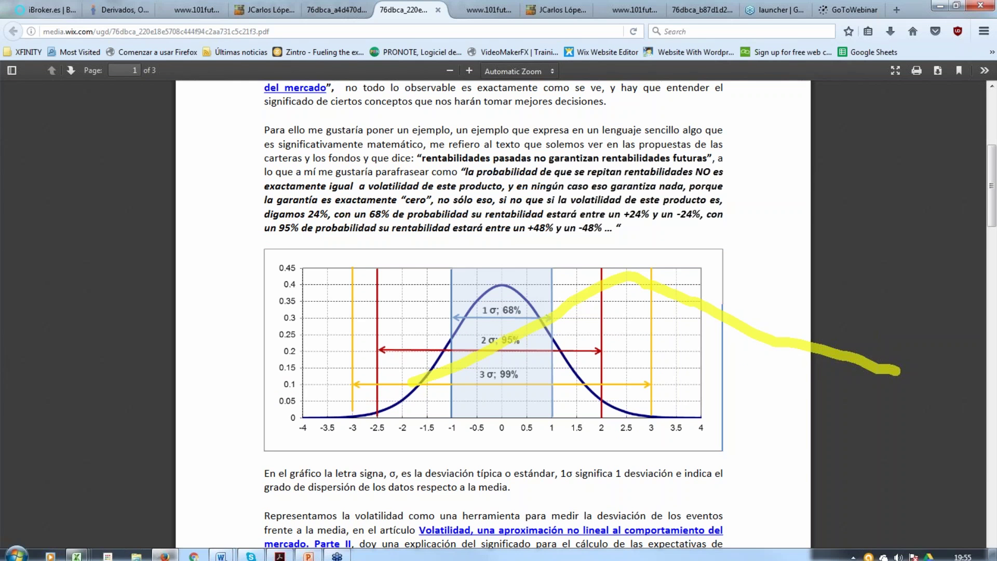
left_click(156, 553)
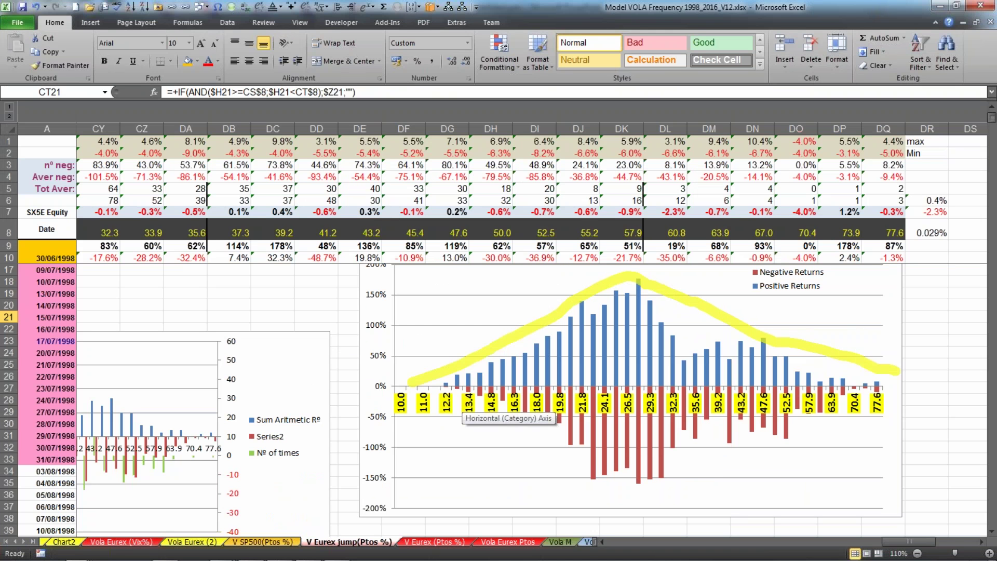
Switch to the workbook "(1610)_e_Matrix Model (1998-2016) V20 but_ii.xlsx" and show the Nº per, Nº ITM and Nº OTM block on Call_e
left_click(208, 9)
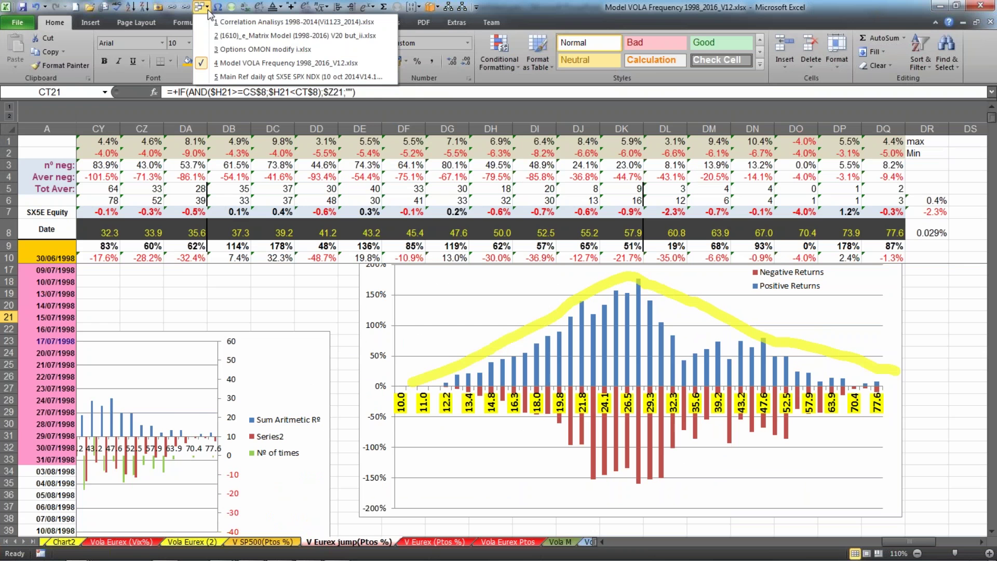
left_click(215, 35)
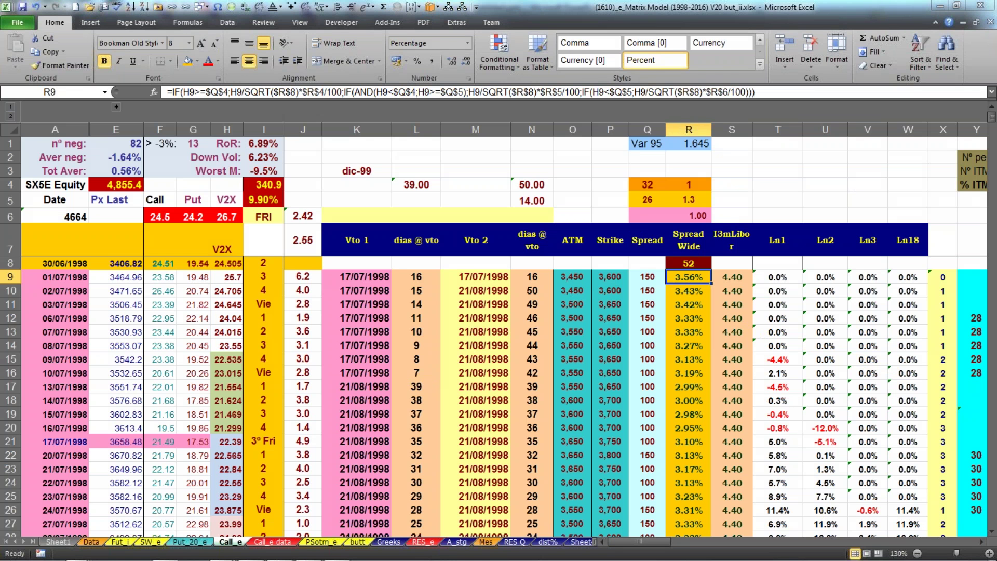
left_click_drag(640, 541, 681, 541)
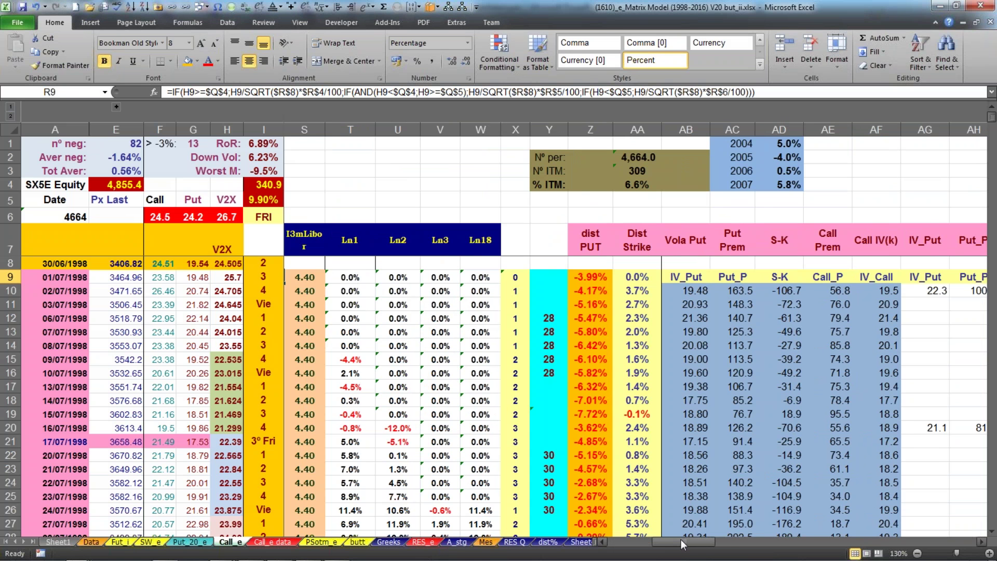
left_click_drag(681, 540, 744, 534)
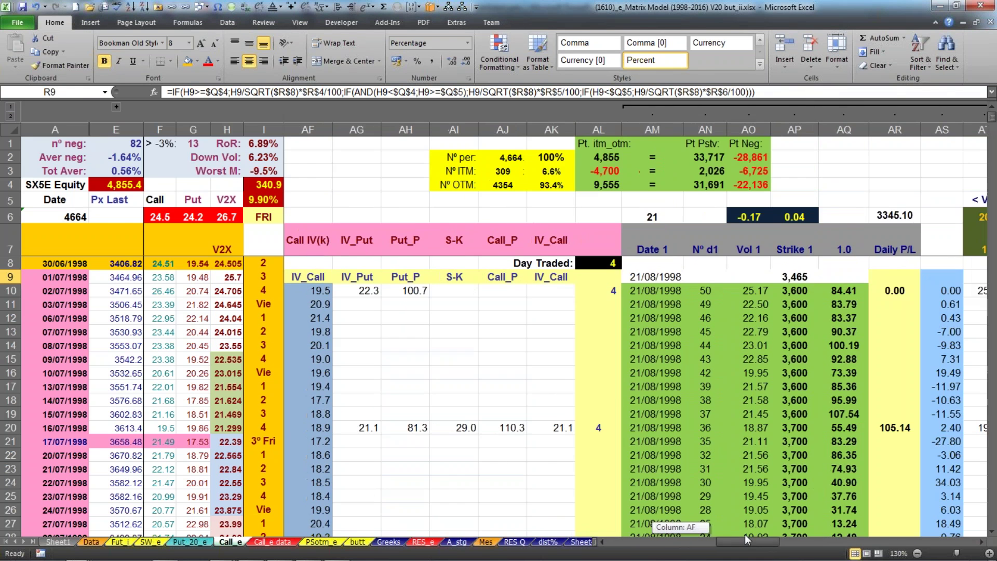
Examine the period count in AJ2, the first date in A8, and the ITM count and percentage in AJ3 and AK3
left_click(457, 157)
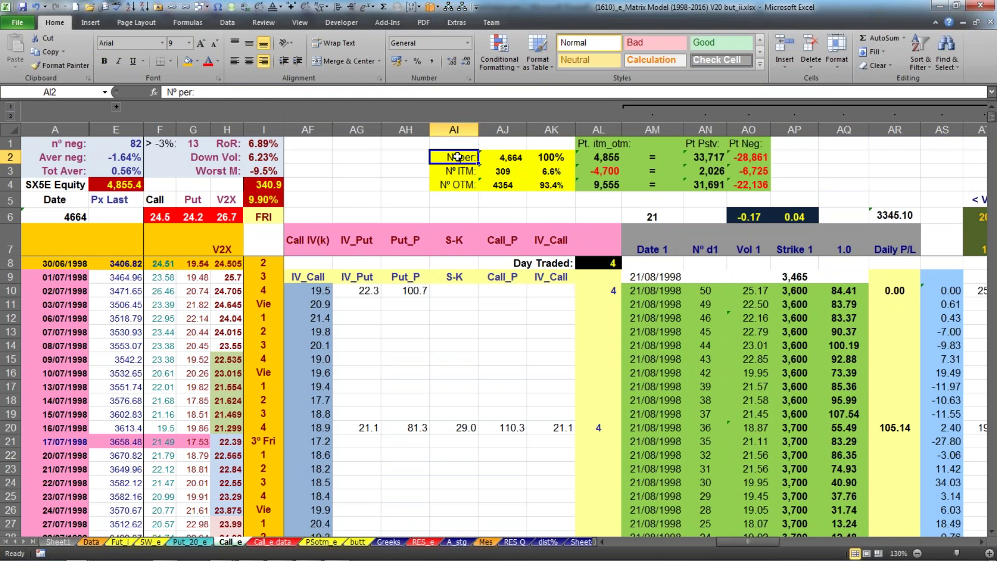
left_click(499, 160)
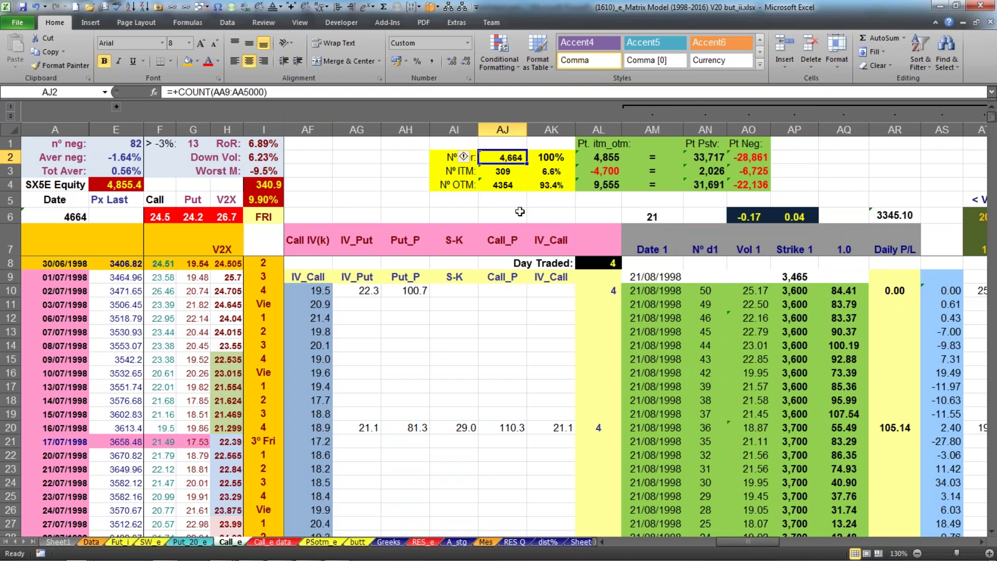
left_click(77, 263)
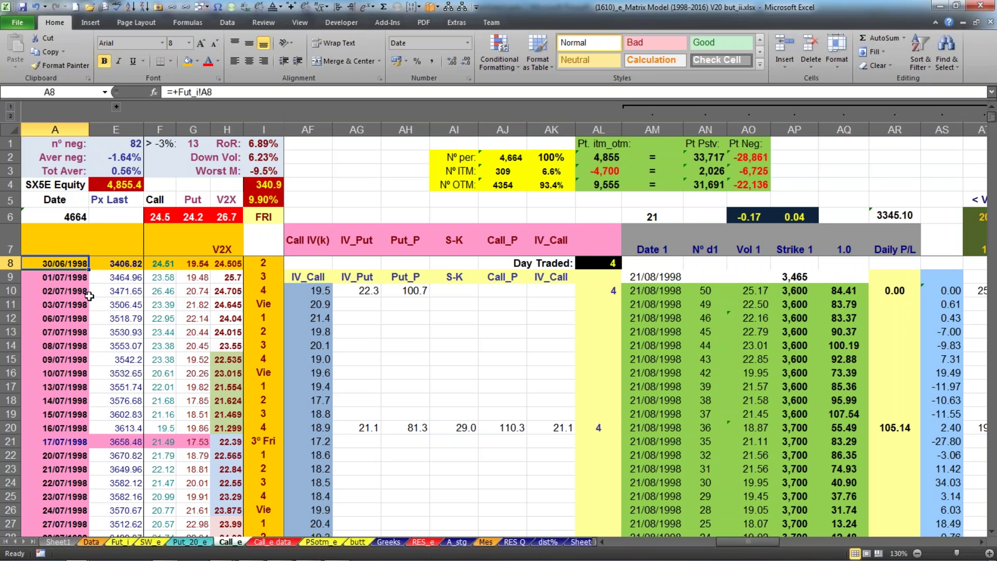
left_click(510, 160)
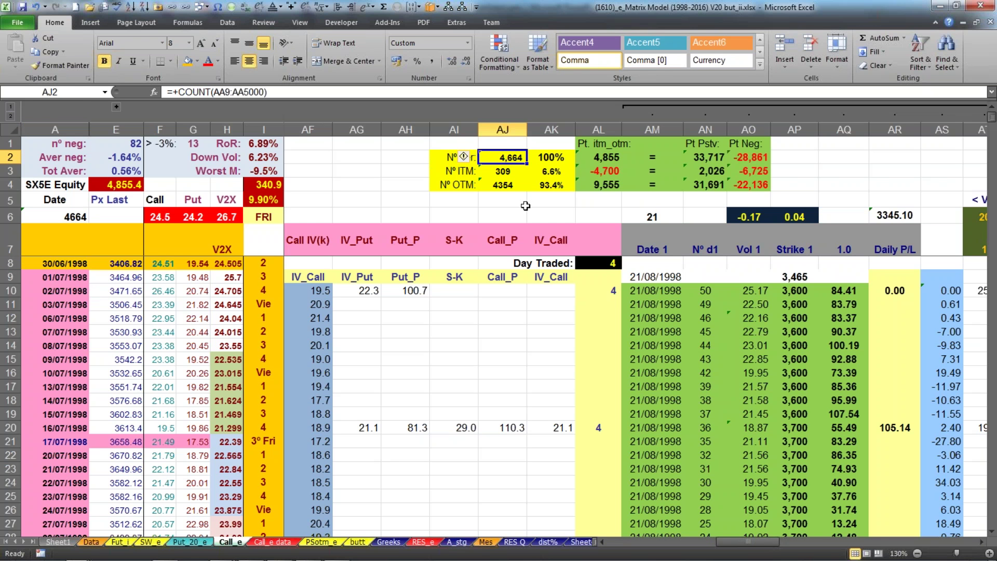
left_click(504, 174)
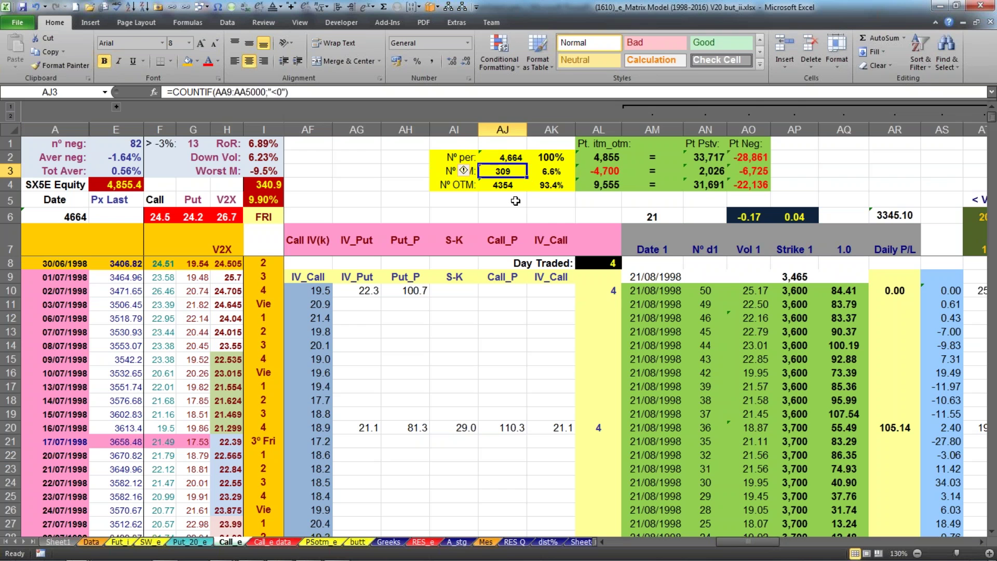
left_click(555, 171)
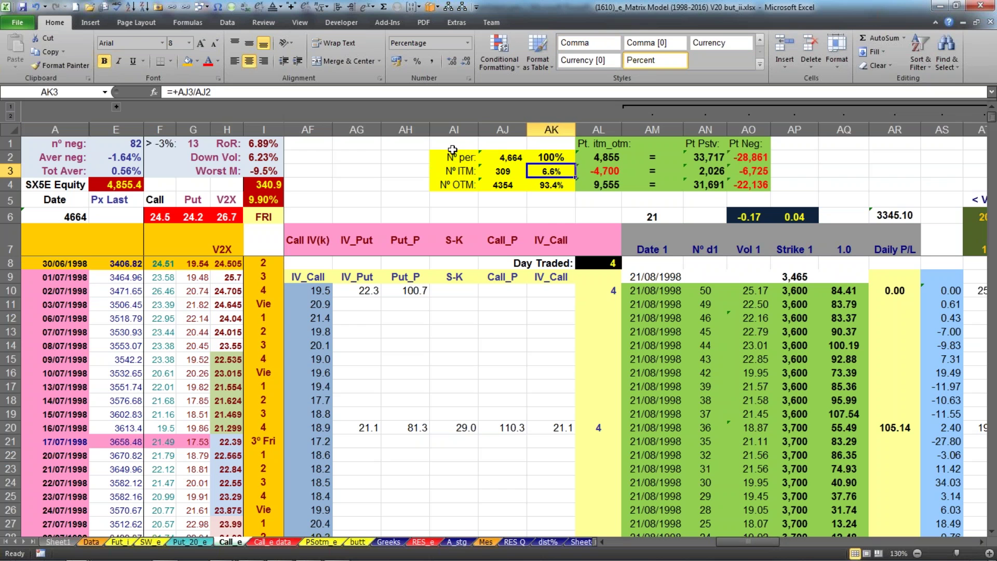
left_click(451, 172)
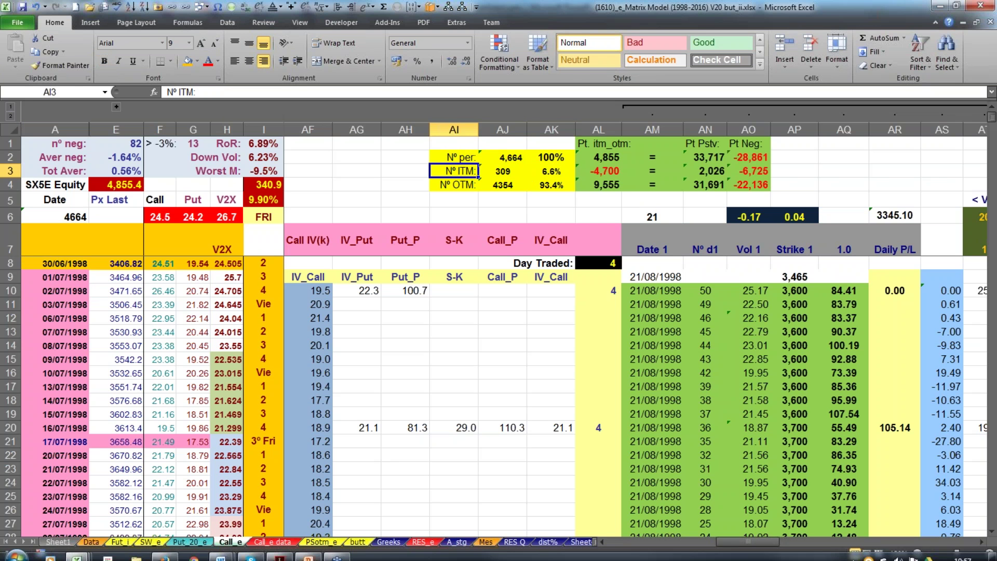
Switch to "Options OMON modify i.xlsx" and highlight the 106 strike vertically and the premium level from 106 to 110 on the Combined Strategy chart
left_click(76, 552)
left_click(322, 511)
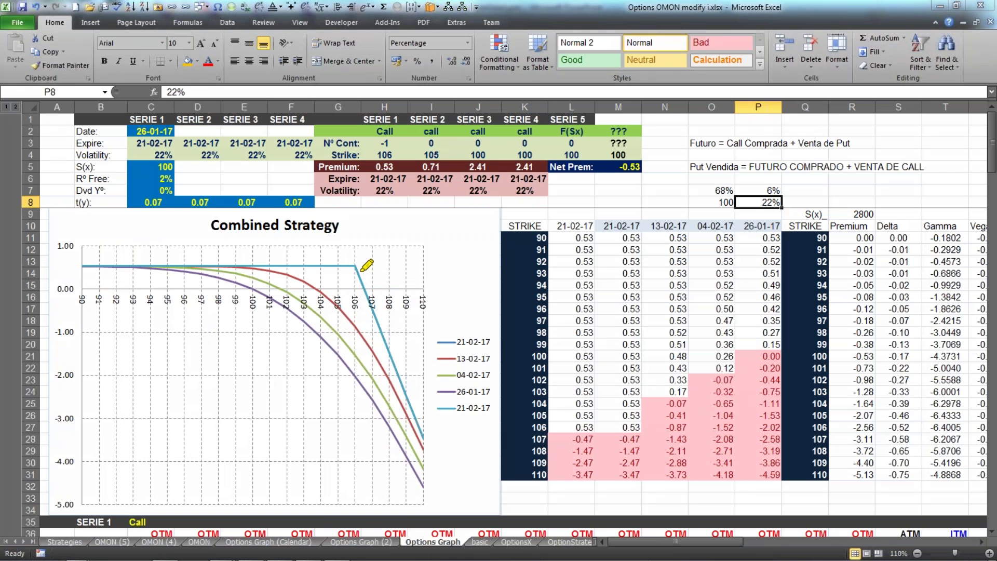
left_click_drag(354, 230, 356, 362)
left_click_drag(356, 262, 427, 268)
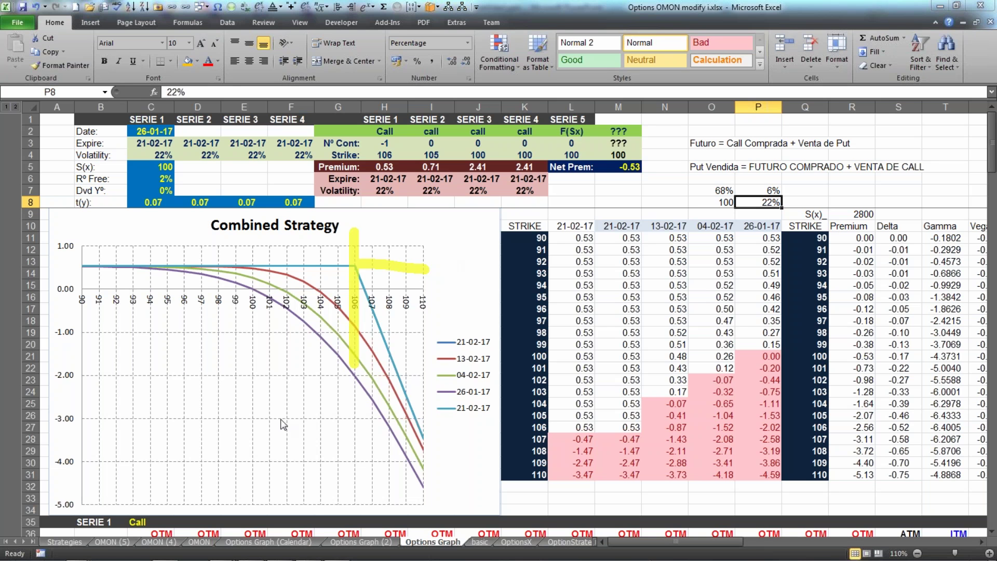
Return to the "(1610)_e_Matrix Model (1998-2016) V20 but_ii.xlsx" workbook and examine the ITM count in AJ3 and the OTM percentage and count in AK4 and AJ4
mouse_move(217, 555)
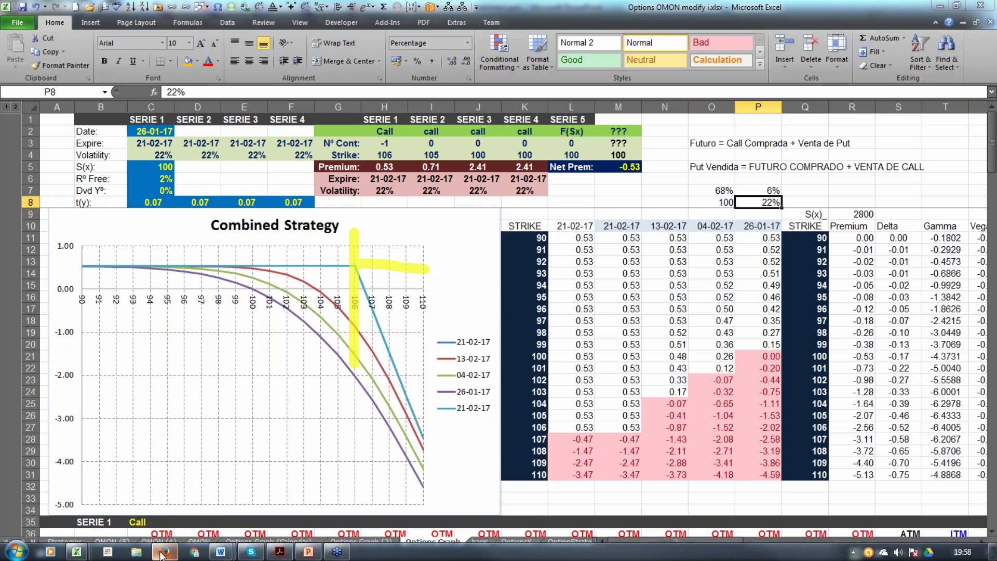
mouse_move(166, 556)
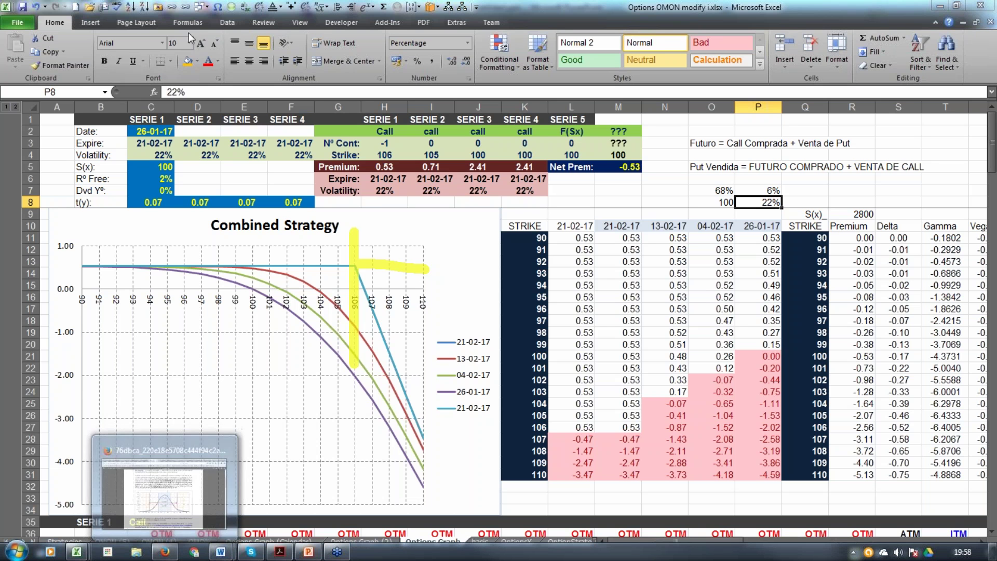
left_click(206, 11)
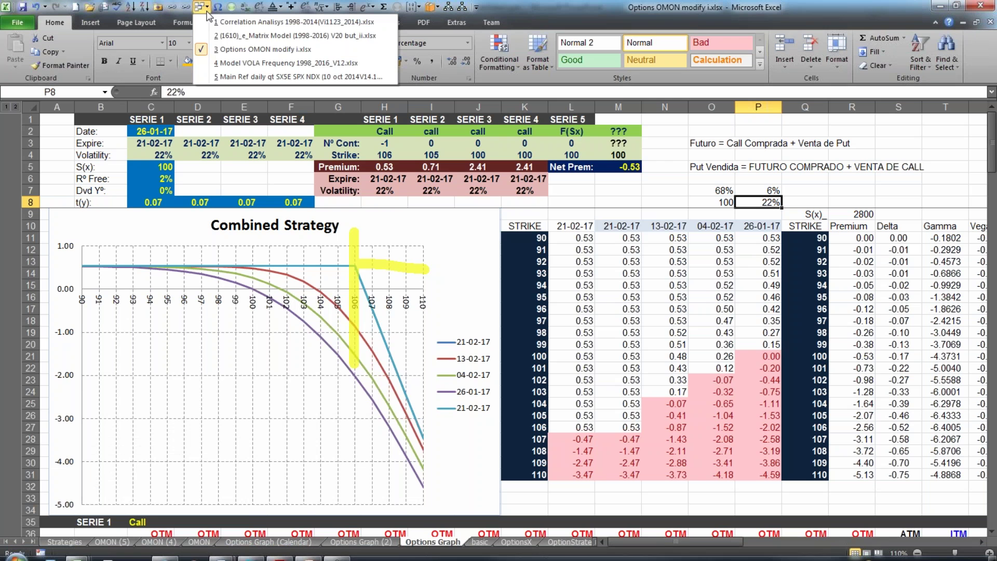
left_click(223, 41)
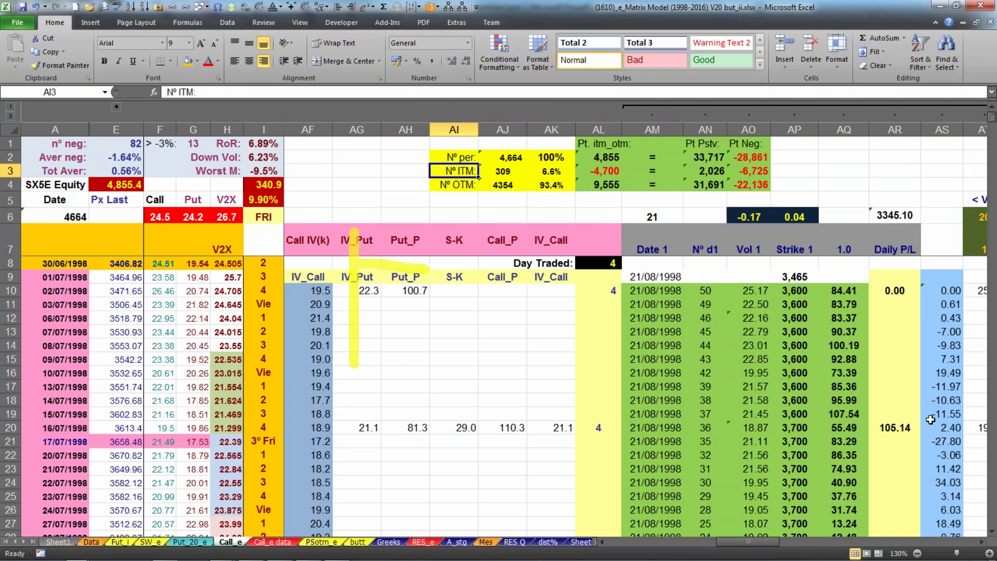
left_click(500, 171)
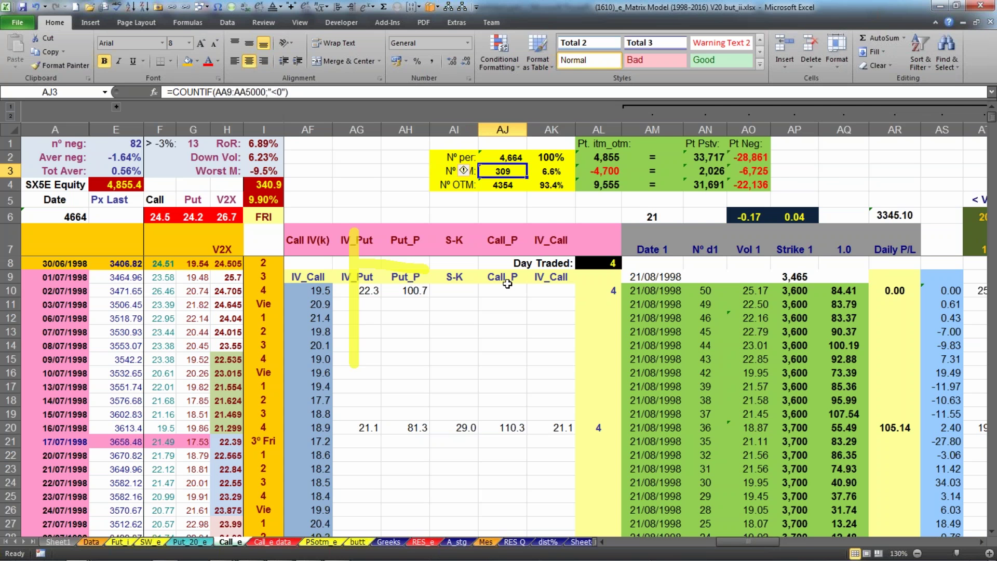
left_click(555, 184)
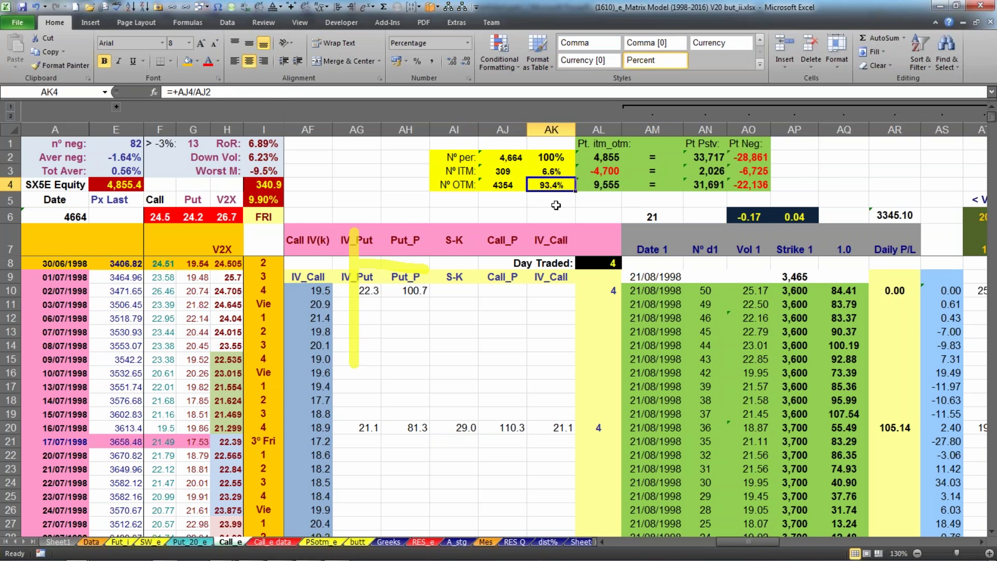
left_click(502, 188)
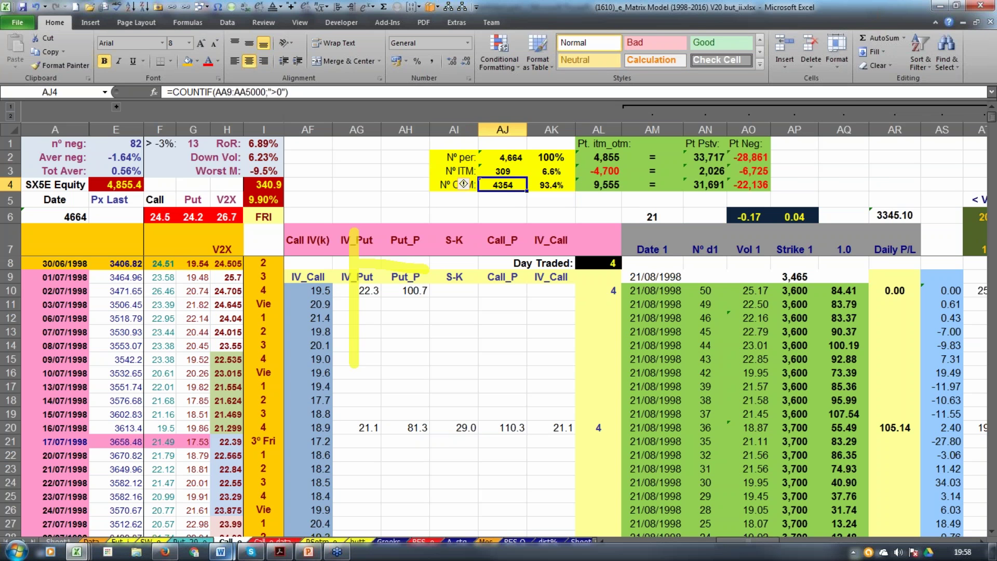
Show the "Options OMON modify i.xlsx" workbook again and inspect the Combined Strategy payoff chart around the 106 strike
mouse_move(169, 557)
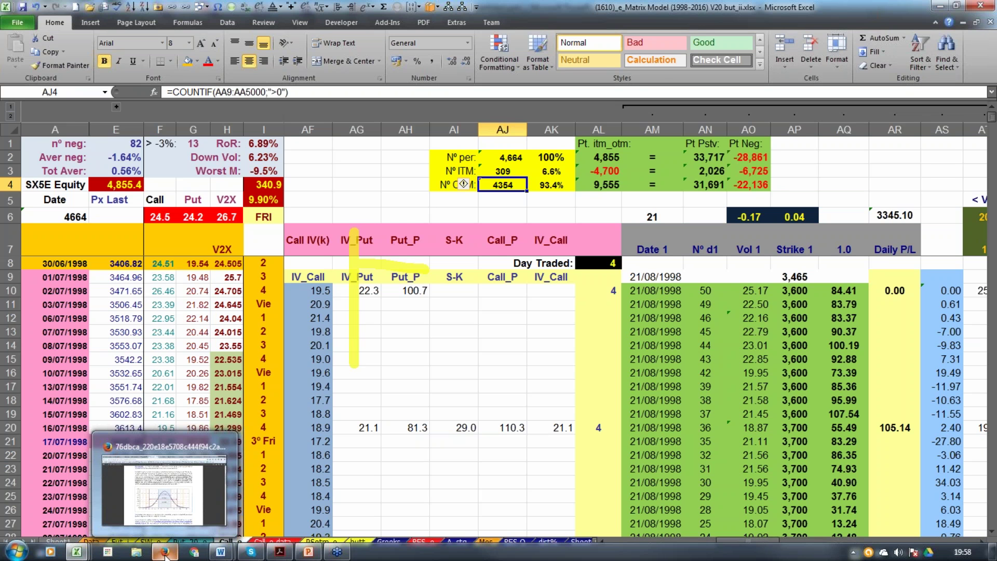
mouse_move(76, 551)
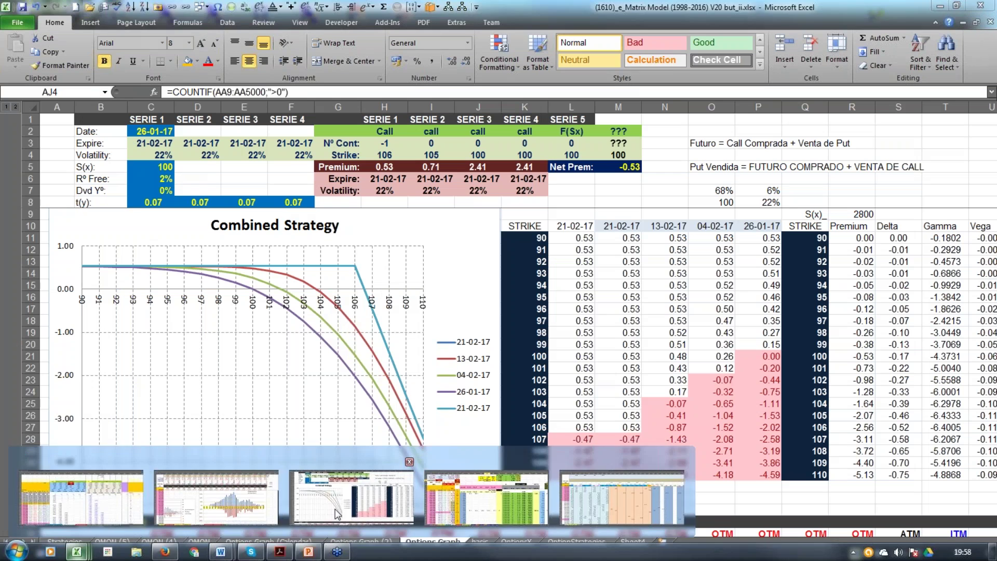
left_click(336, 514)
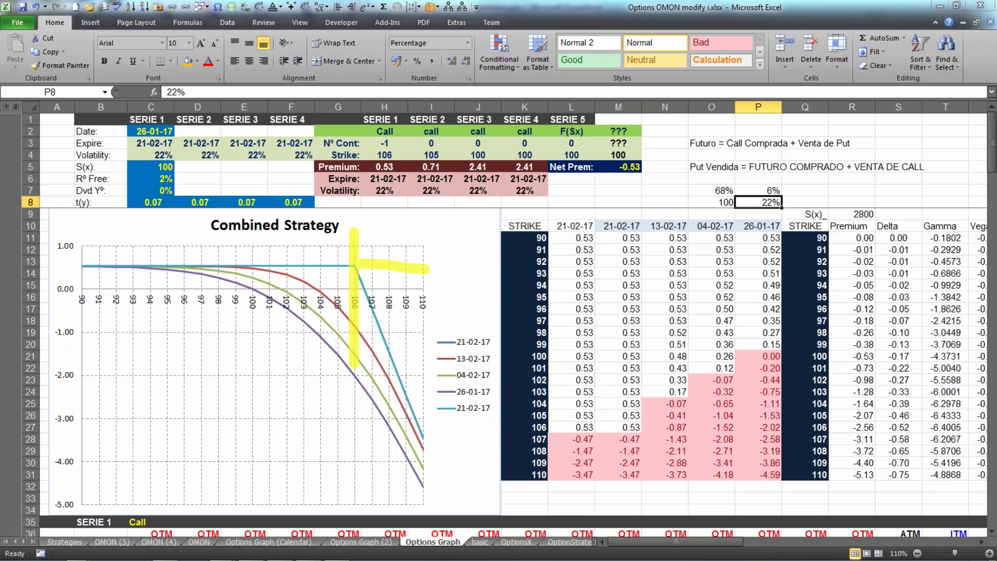
left_click(352, 246)
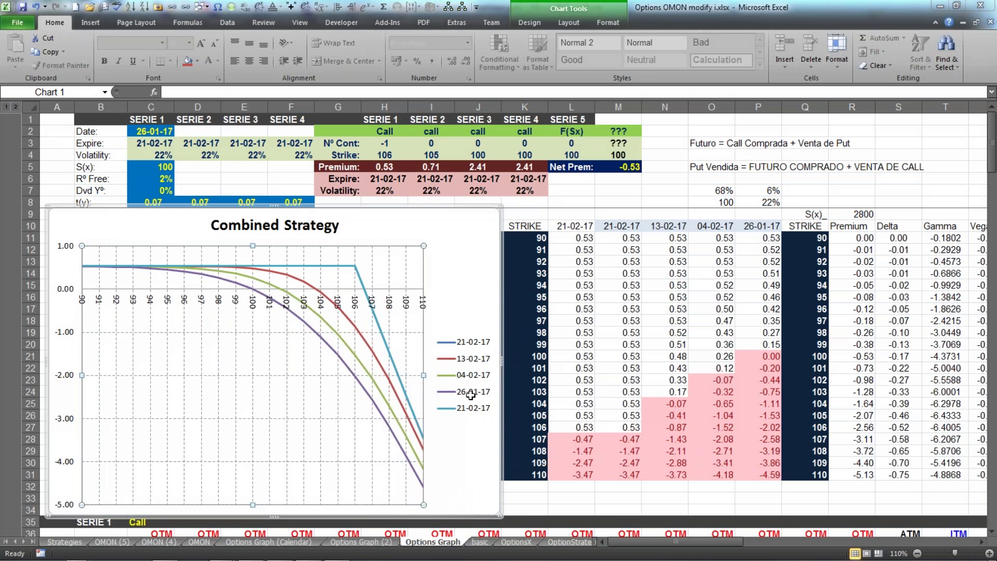
Switch back to the Matrix Model workbook and examine the OTM points in AL4, the OTM percentage in AK4 and the first index price in E8
mouse_move(307, 558)
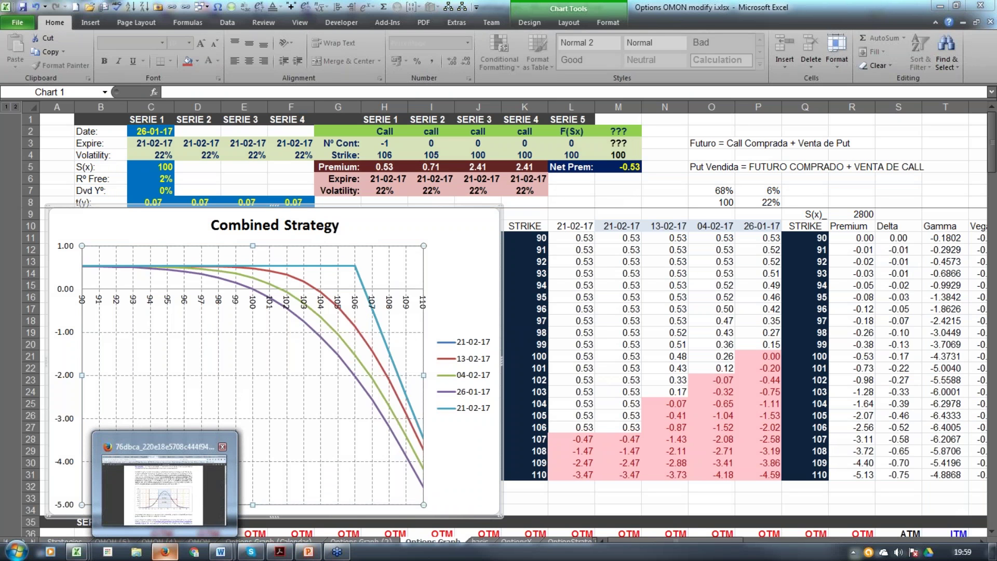
left_click(208, 9)
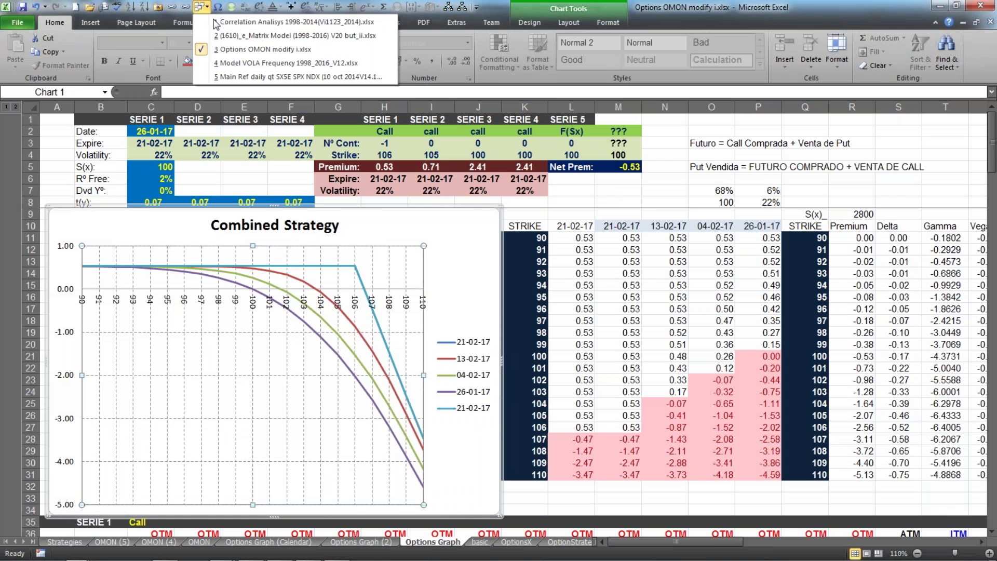
left_click(220, 34)
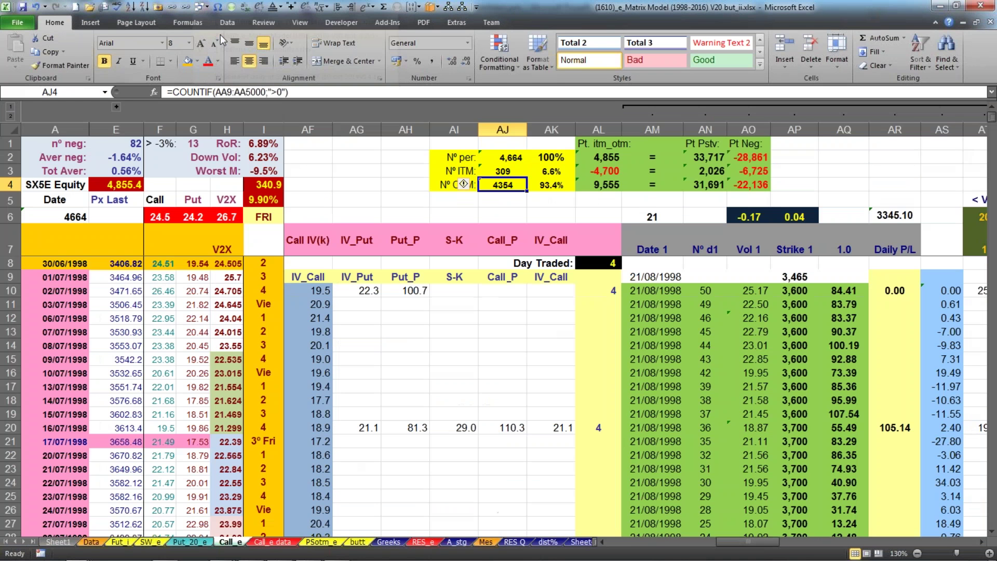
left_click(589, 186)
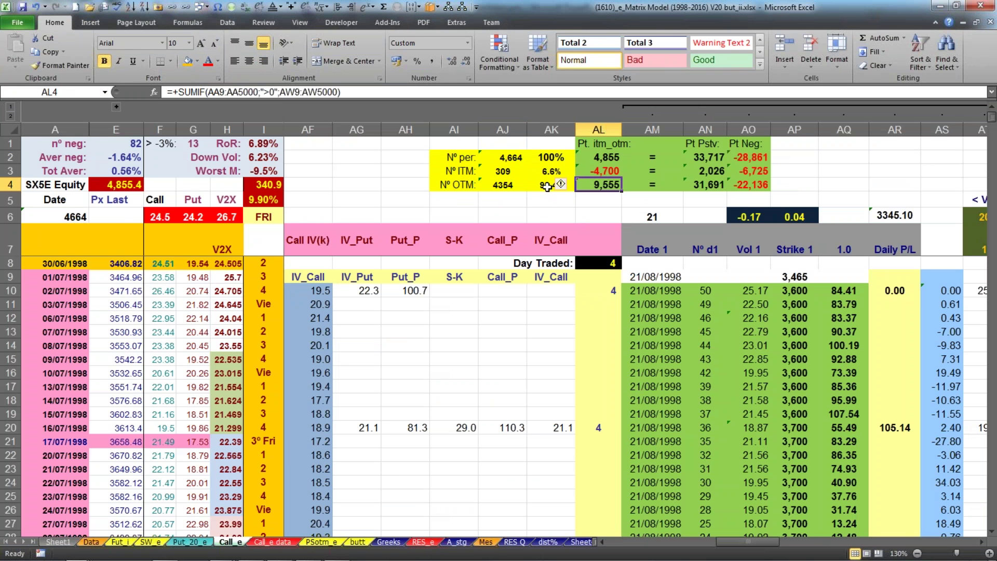
key("Left")
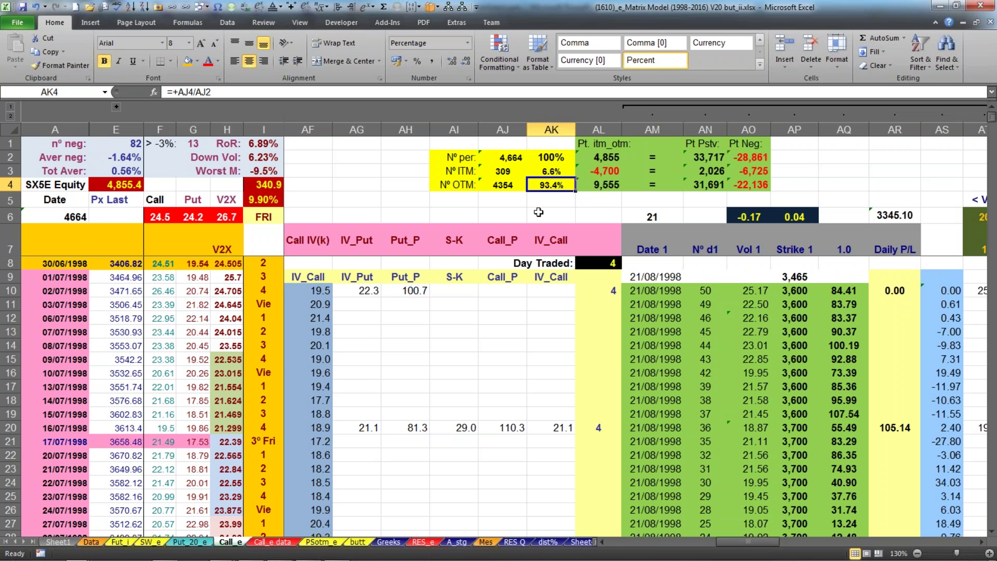
left_click(600, 185)
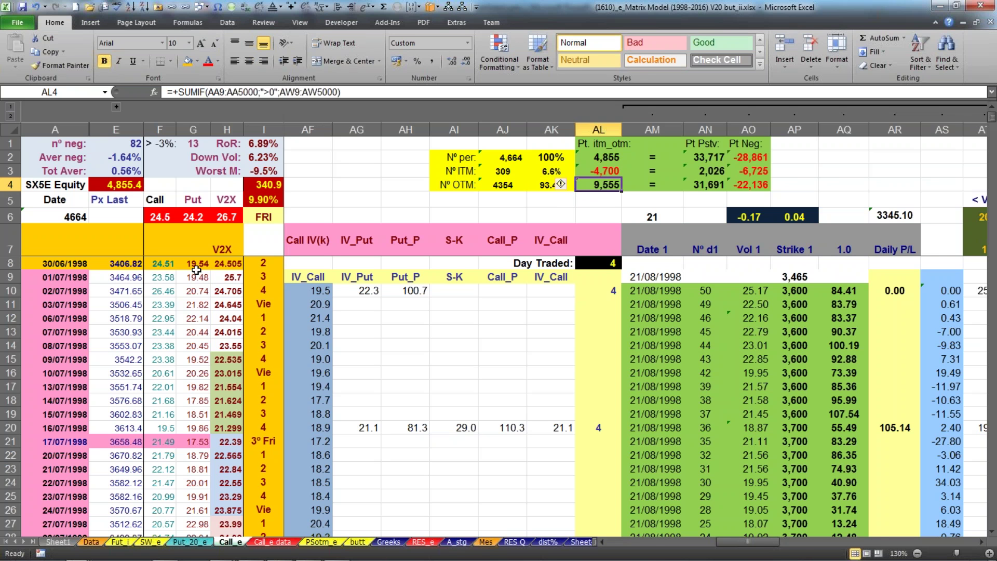
left_click(124, 263)
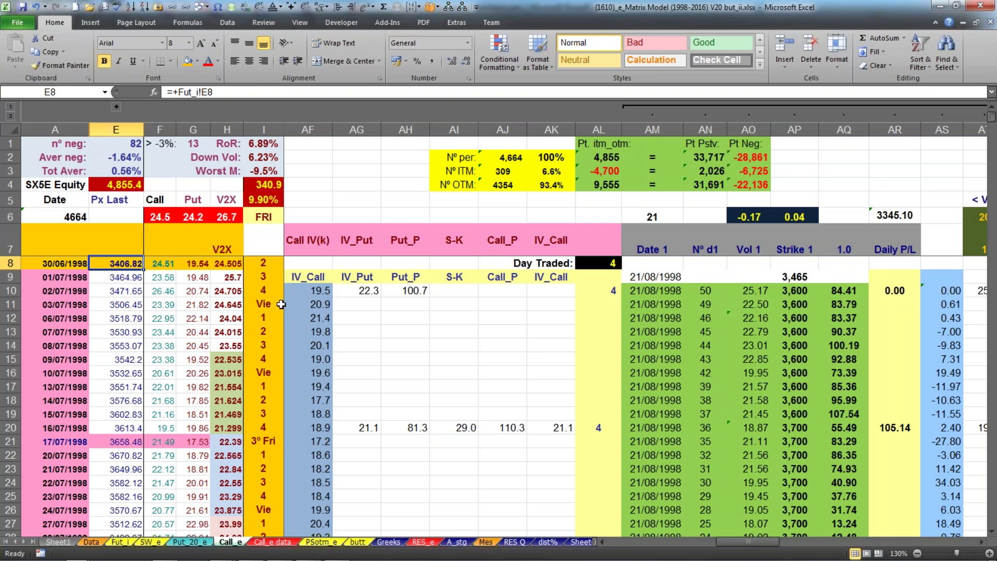
left_click(594, 186)
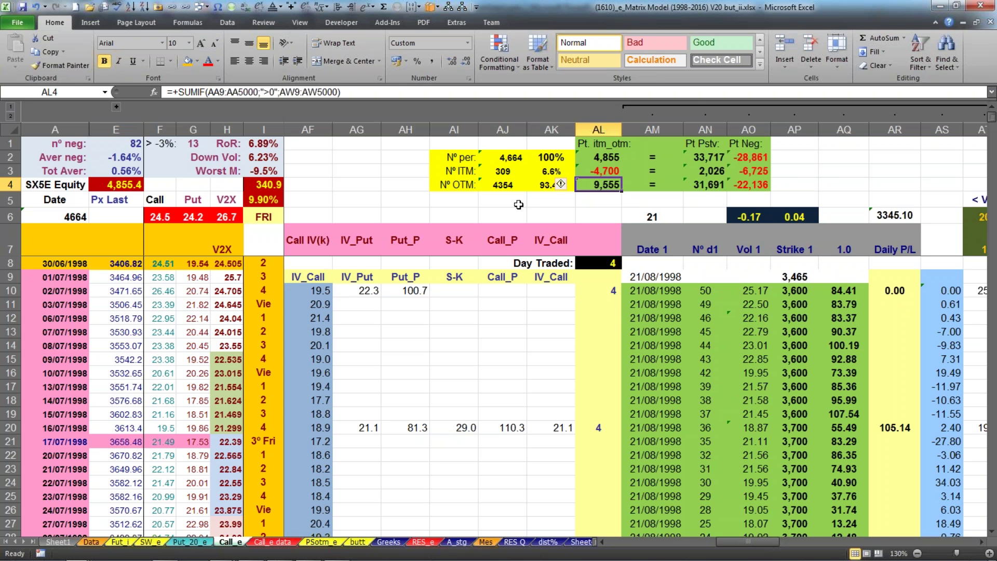
Examine the positive and negative points for the OTM row in AN4 and AO4 and for the ITM row in AN3 and AO3
left_click(698, 185)
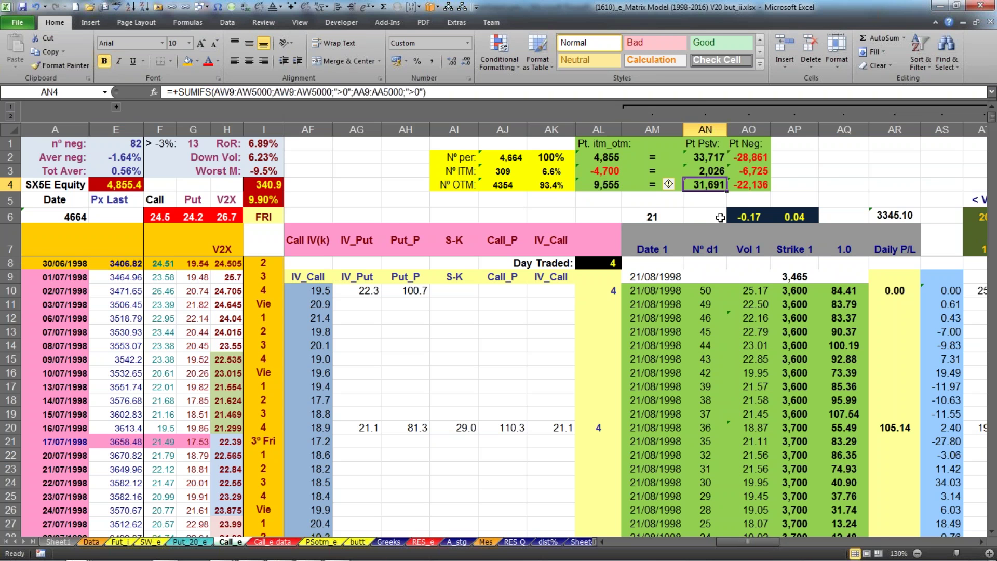
left_click(750, 185)
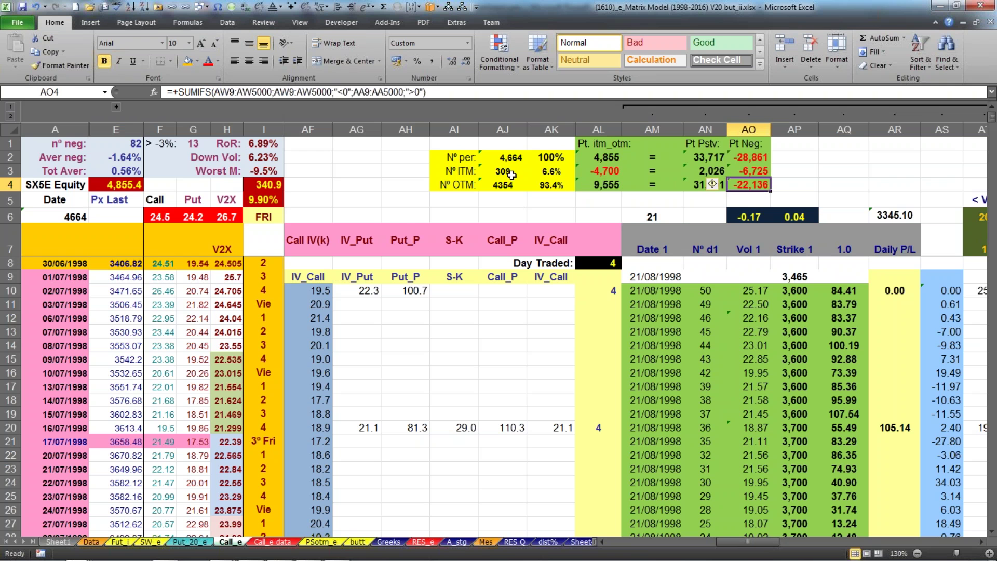
left_click(711, 173)
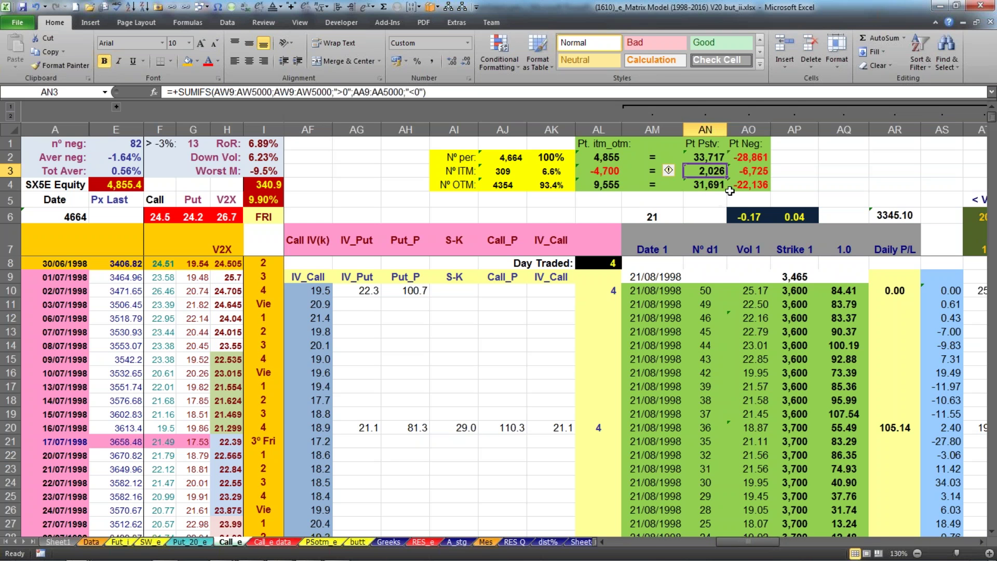
left_click(763, 173)
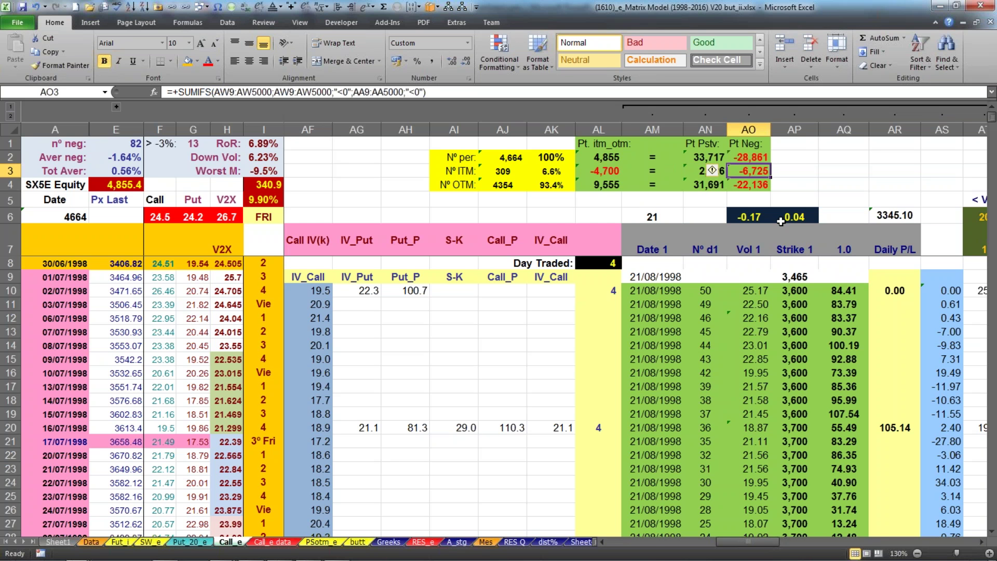
left_click(707, 202)
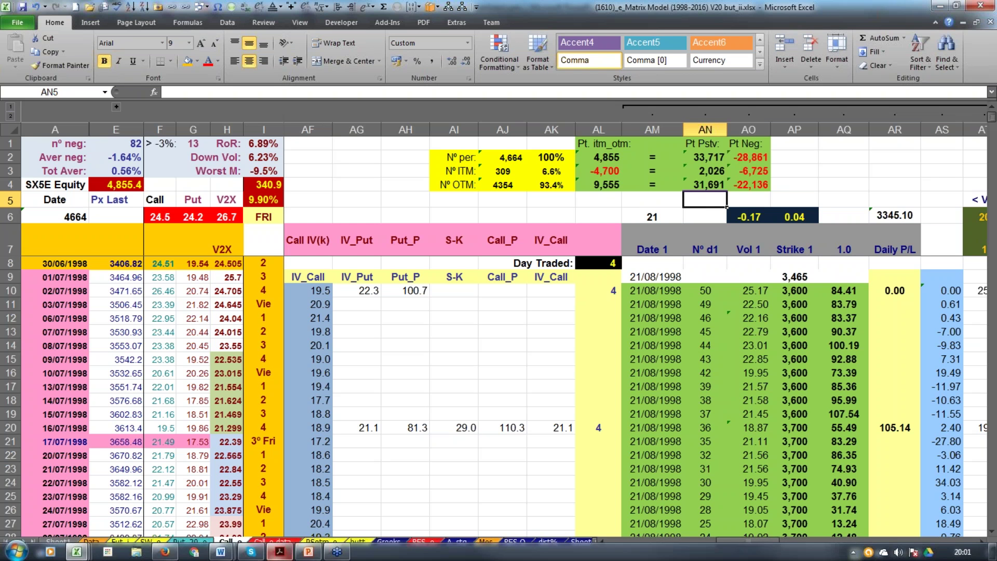
mouse_move(242, 552)
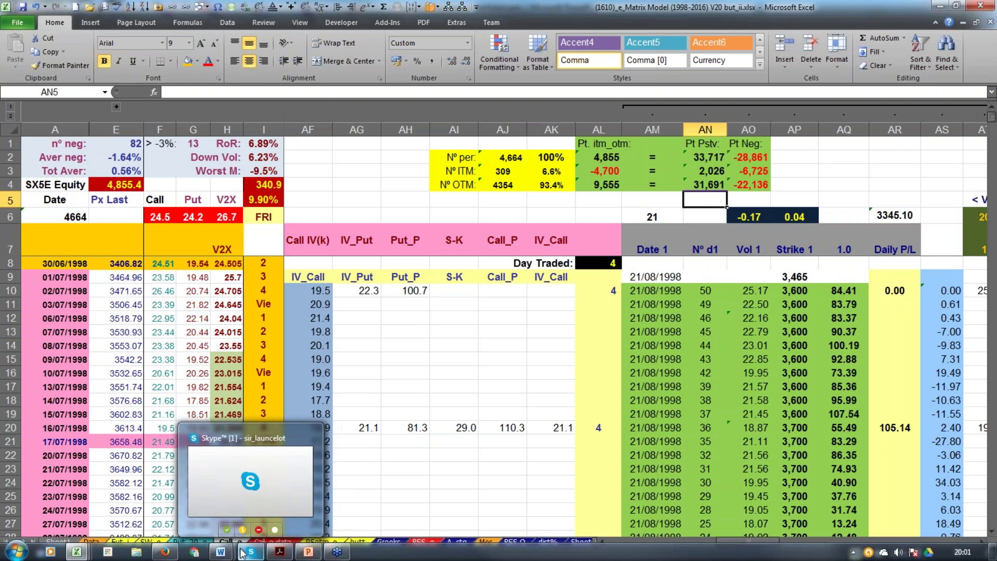
left_click(384, 374)
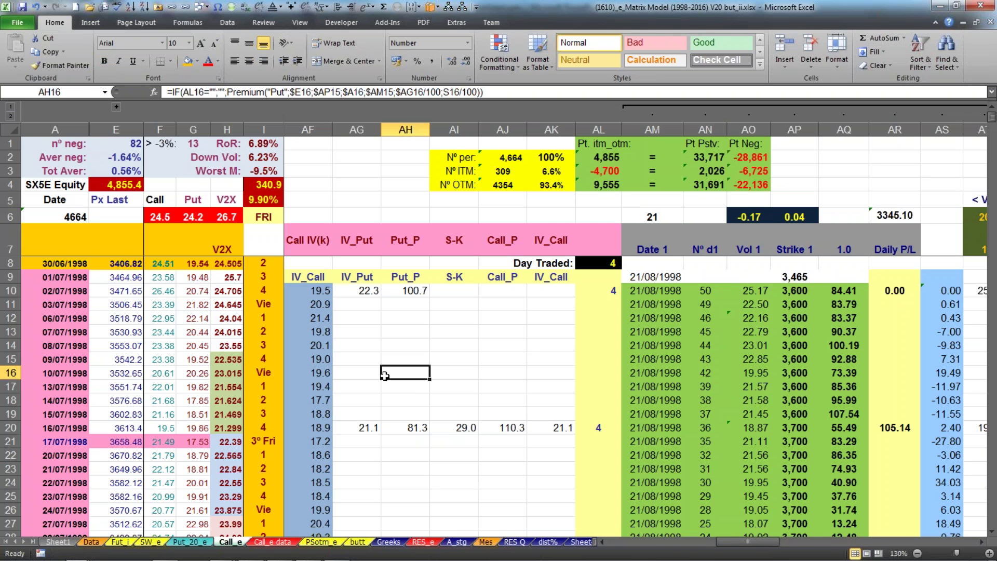
View the "Main Ref daily qt SX5E SPX NDX" workbook, and switch to "Model VOLA Frequency 1998_2016_V12.xlsx"
mouse_move(108, 558)
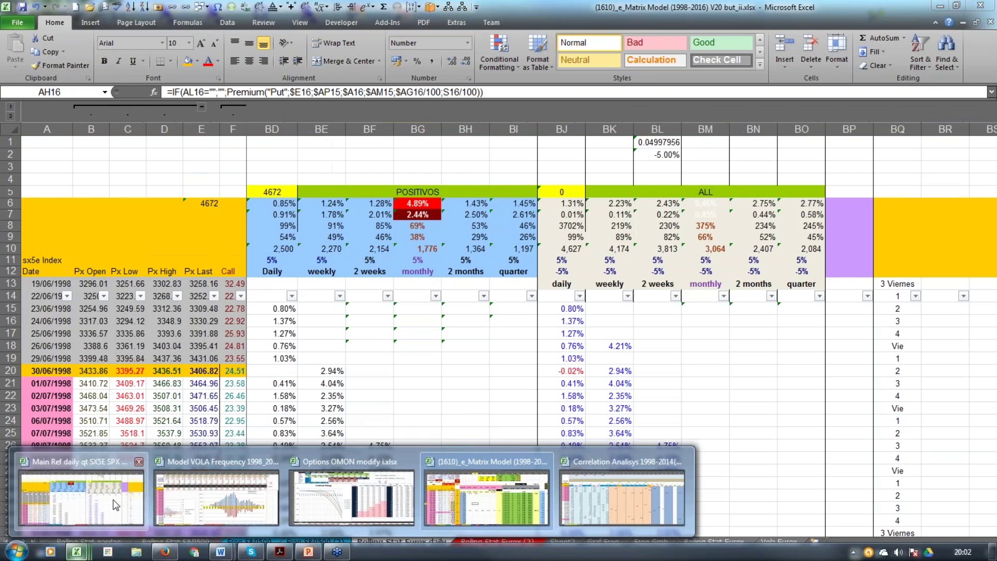
left_click(81, 496)
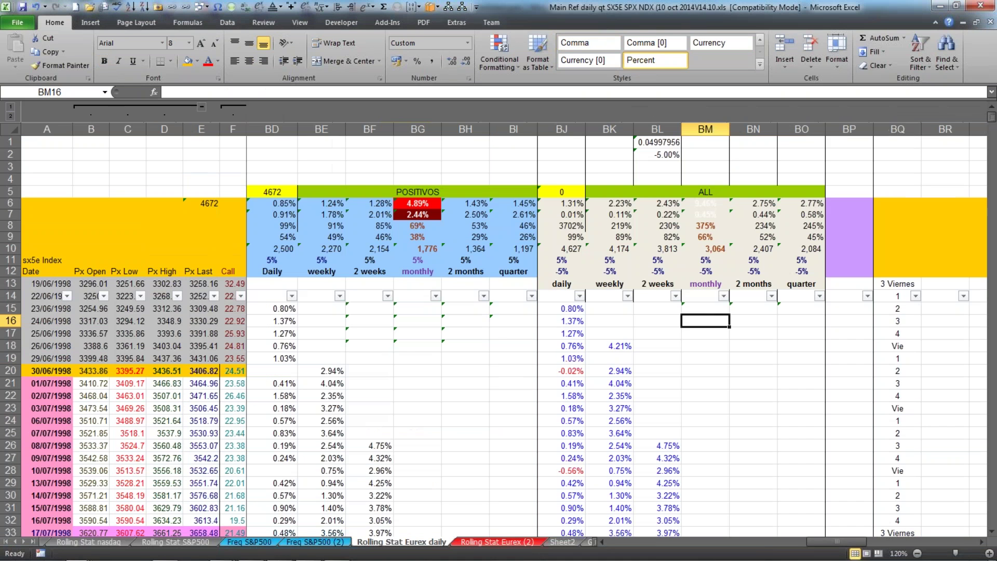
left_click(202, 6)
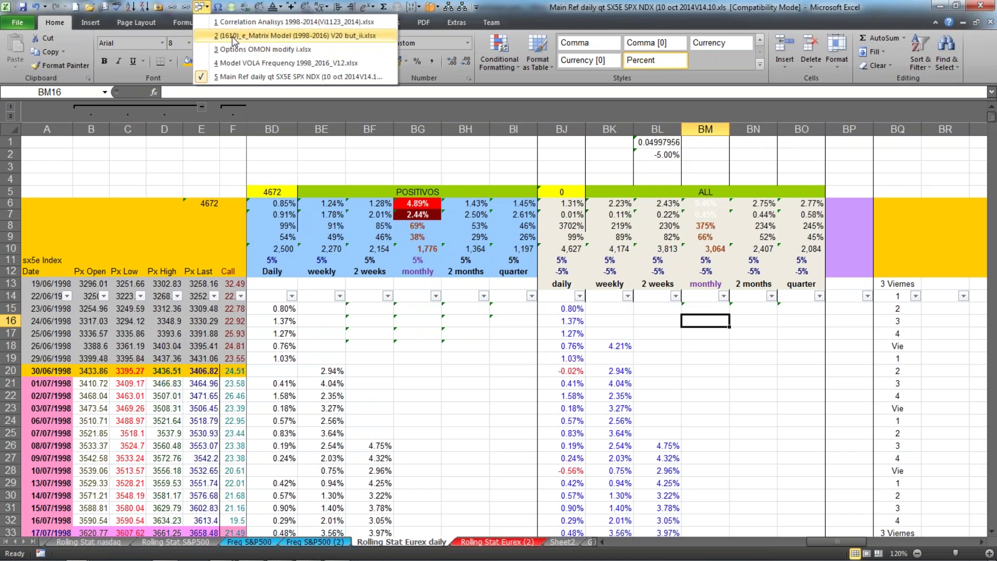
left_click(236, 63)
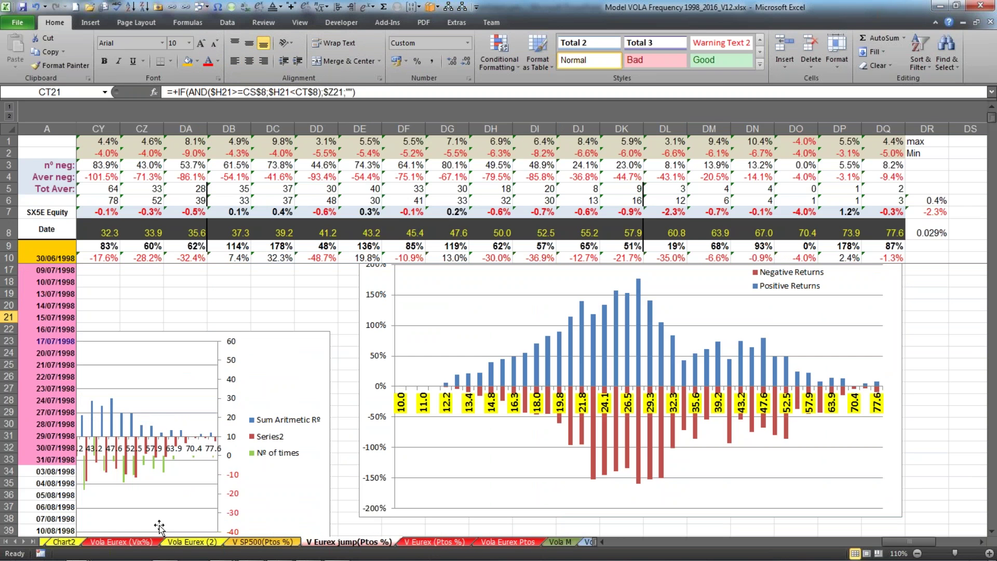
Look through the Vola Eurex (Vix%) sheet and the bar chart on Chart2, ending on Vola Eurex (Vix%)
left_click(79, 543)
left_click(82, 543)
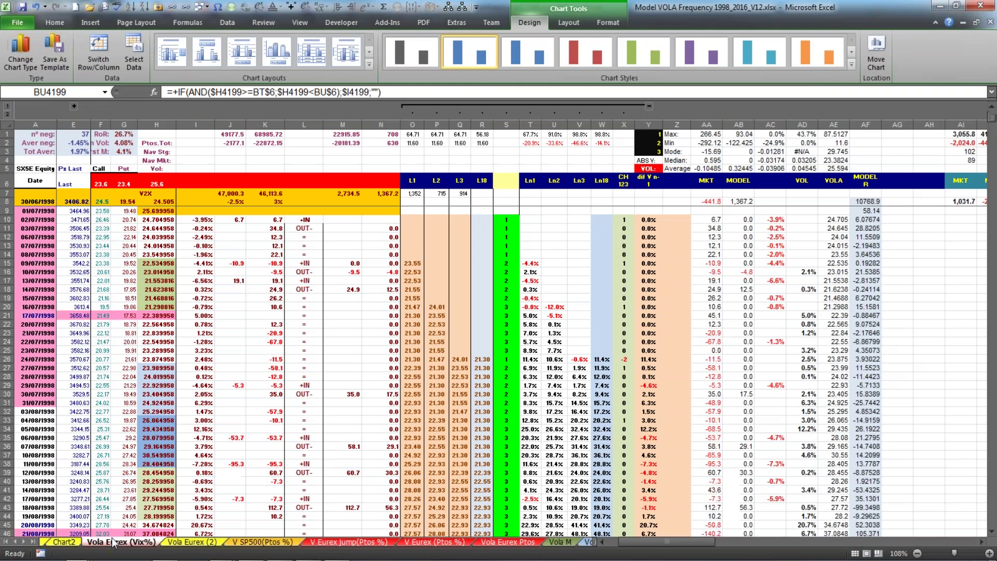
left_click(66, 542)
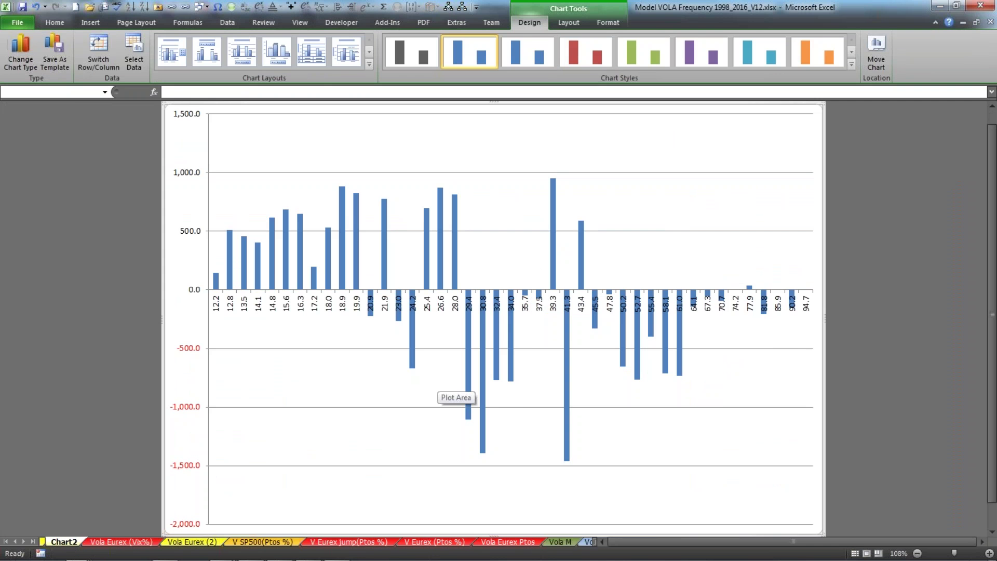
left_click(109, 541)
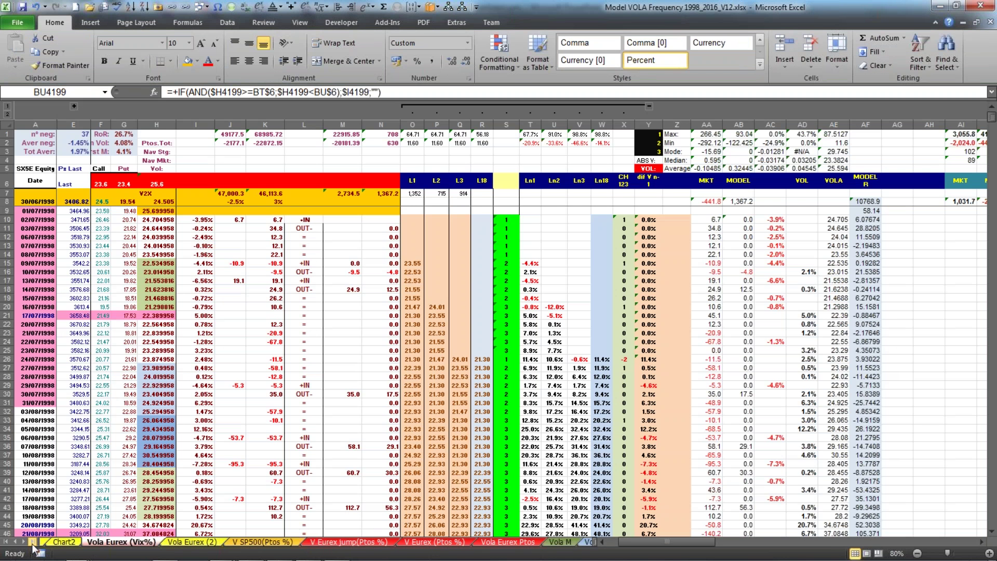
Look through the Vola_dayweek sheet, and bring up the yearly volatility frequency table for 1995 to 2016 on the Vola_SP500 Freq sheet
left_click(6, 542)
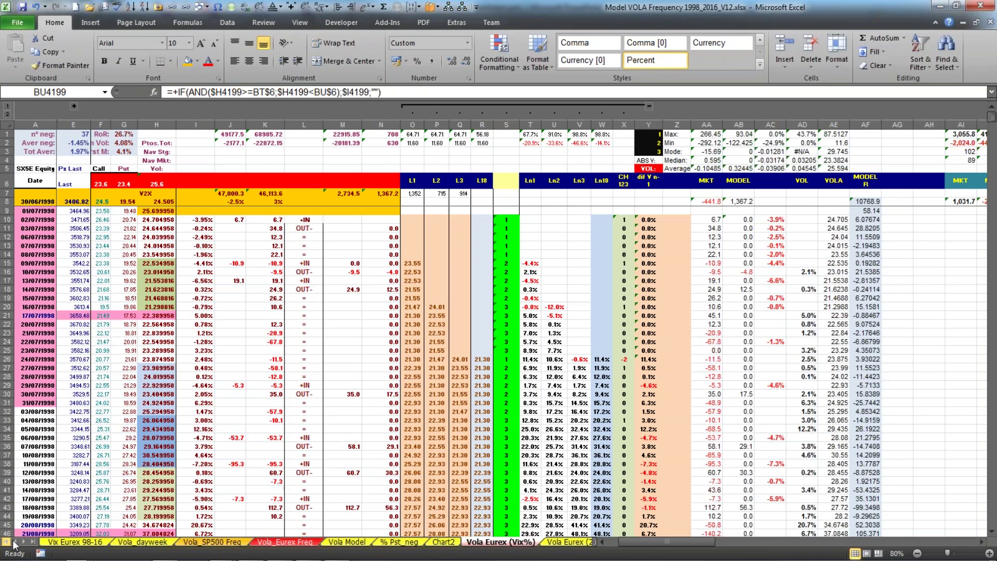
left_click(61, 542)
left_click(141, 542)
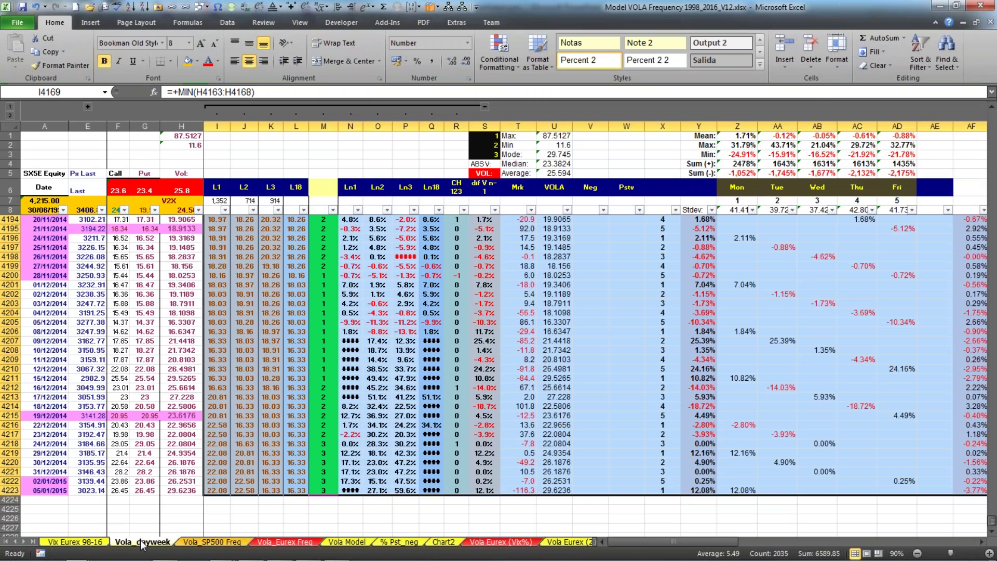
left_click(203, 542)
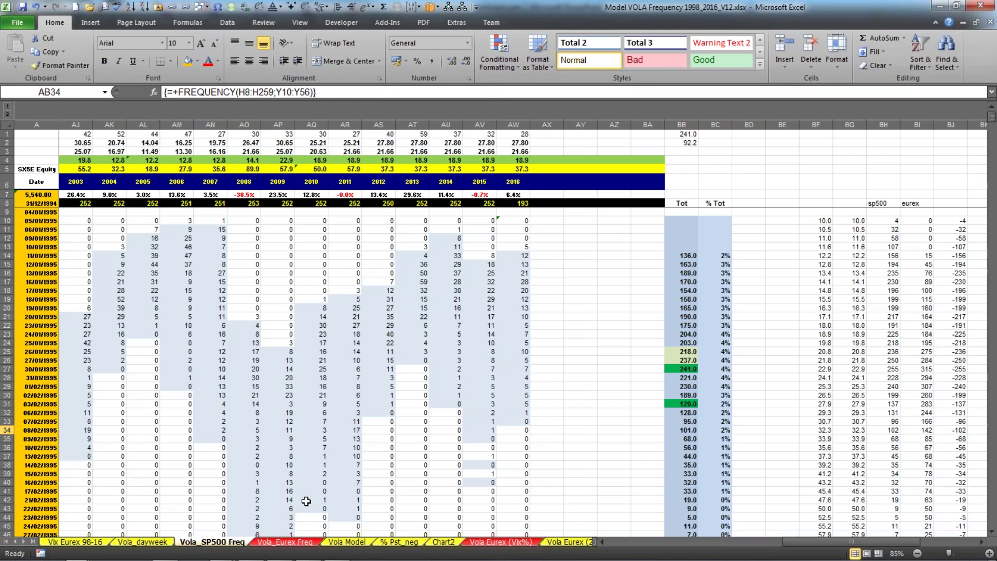
left_click(513, 299)
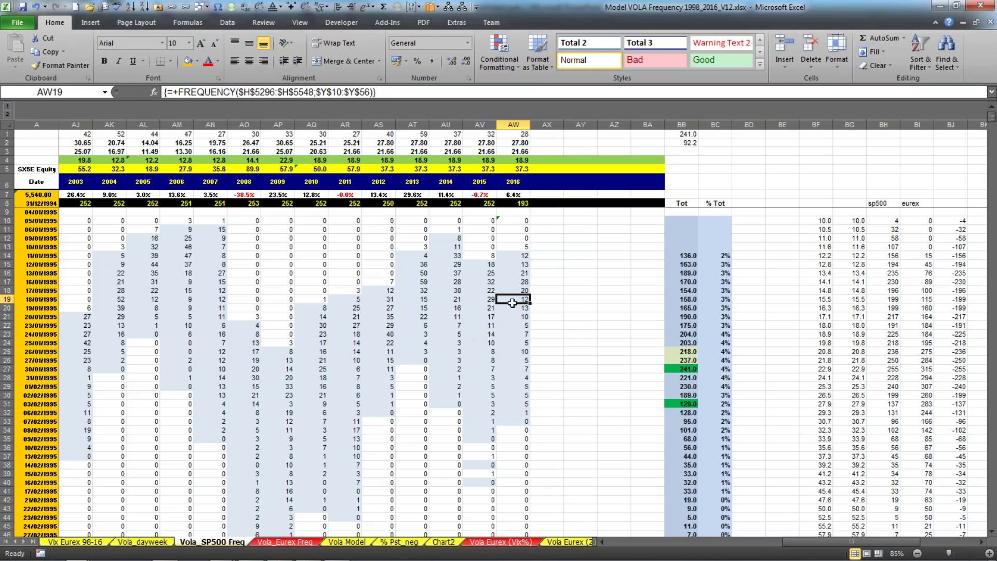
scroll(513, 299, "down", 5)
scroll(523, 372, "up", 5)
left_click_drag(809, 541, 751, 544)
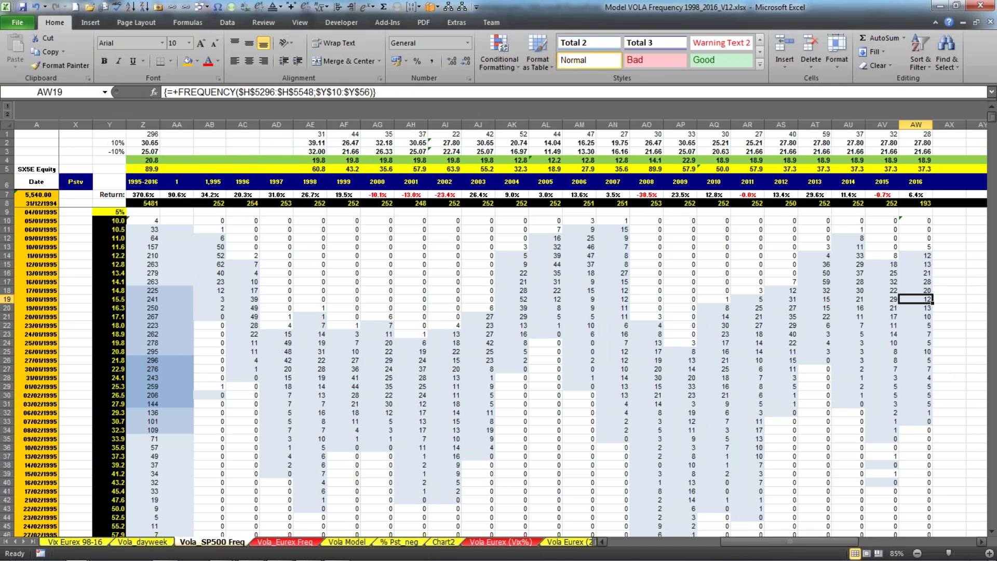
Examine the frequency formula of the 1995 column in AB10 and the volatility levels in Y10:Y56
left_click(218, 220)
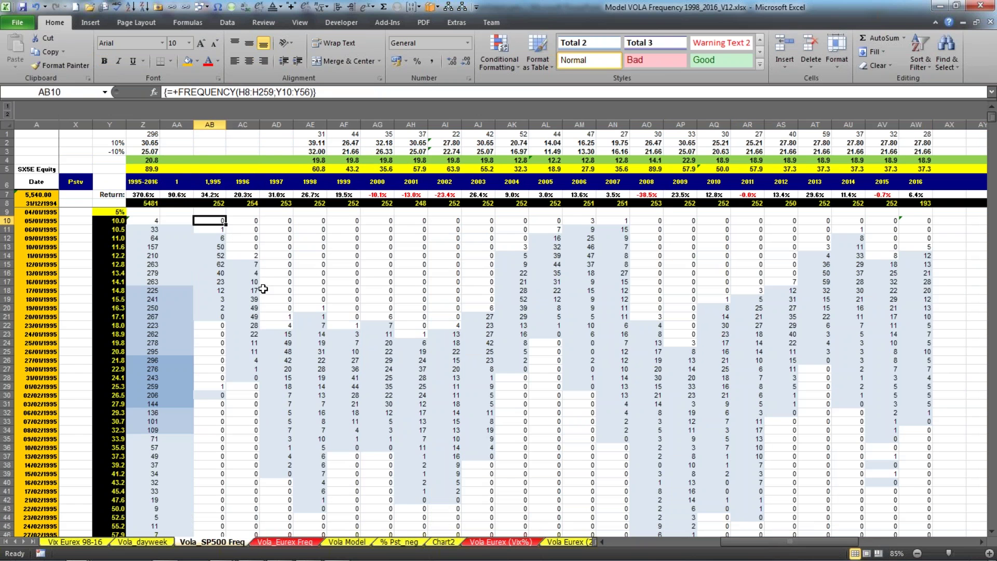
left_click_drag(117, 222, 111, 514)
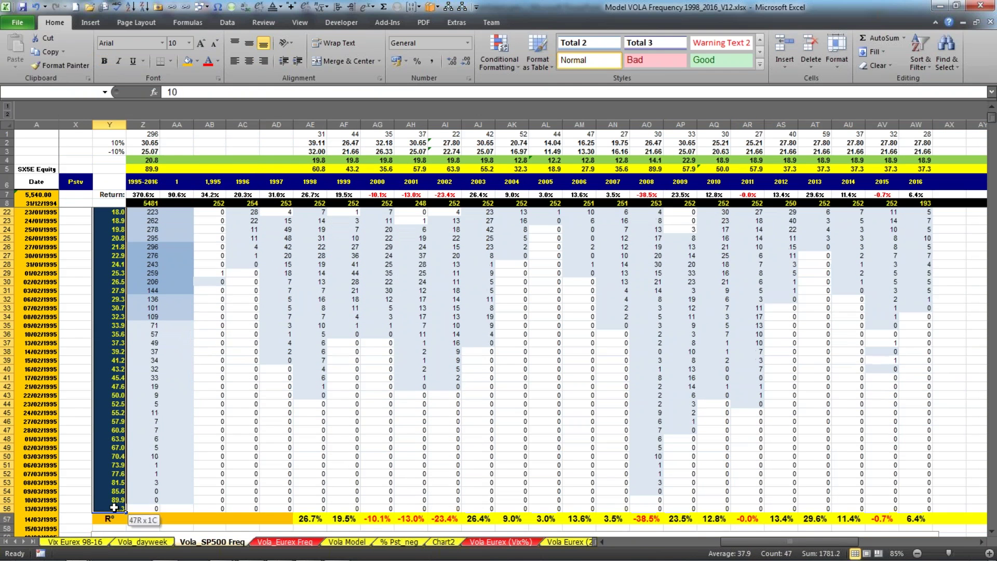
left_click(204, 370)
scroll(204, 369, "up", 5)
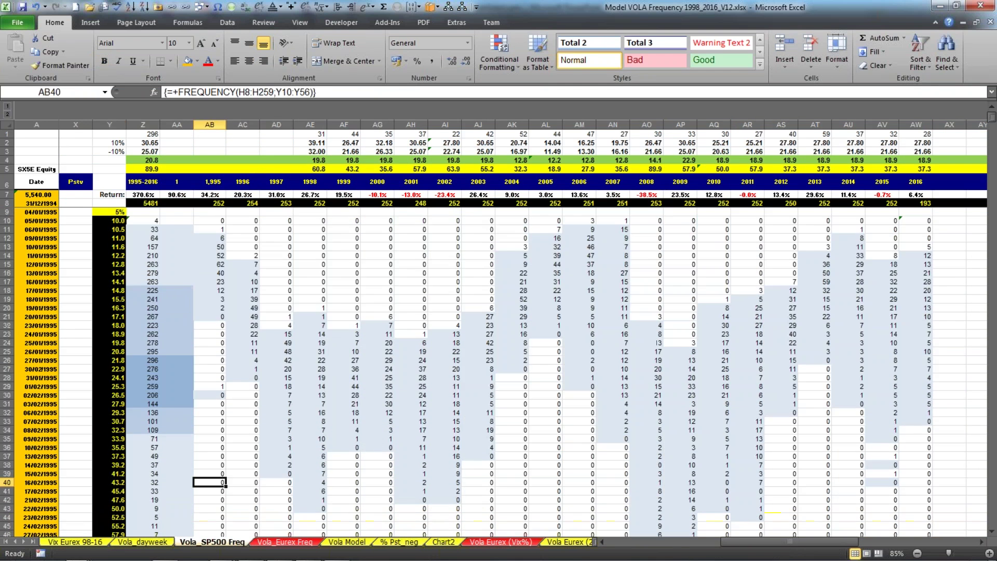
Examine how the 1995 trading days spread over the volatility levels in AB11:AB20
left_click(213, 238)
left_click_drag(213, 237, 207, 317)
left_click(207, 230)
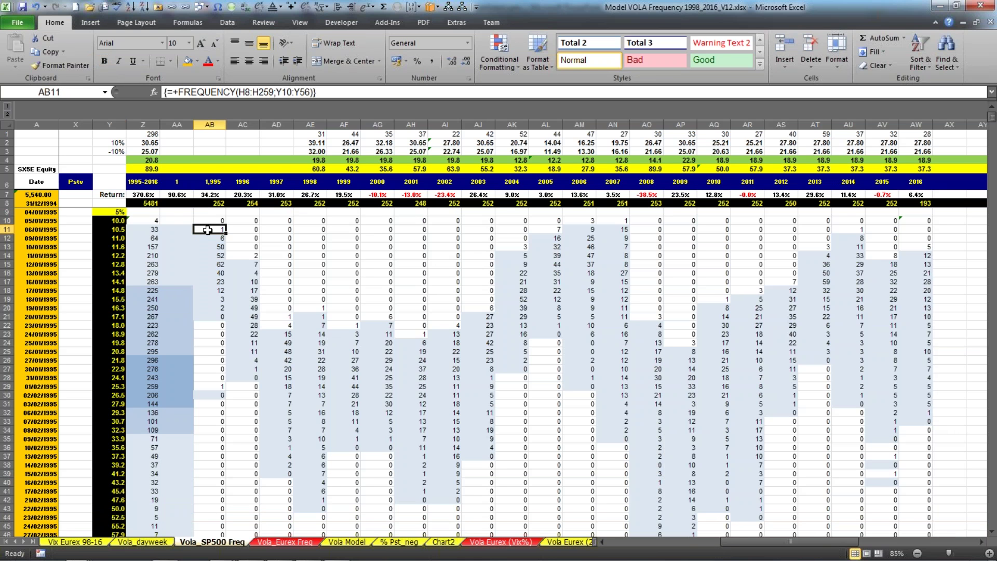
left_click(205, 265)
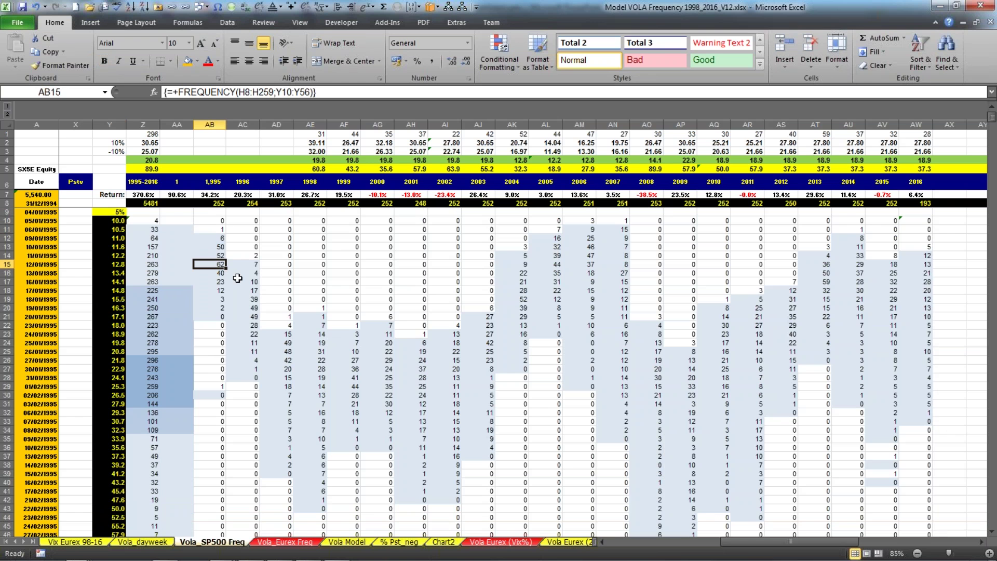
left_click_drag(215, 232, 214, 307)
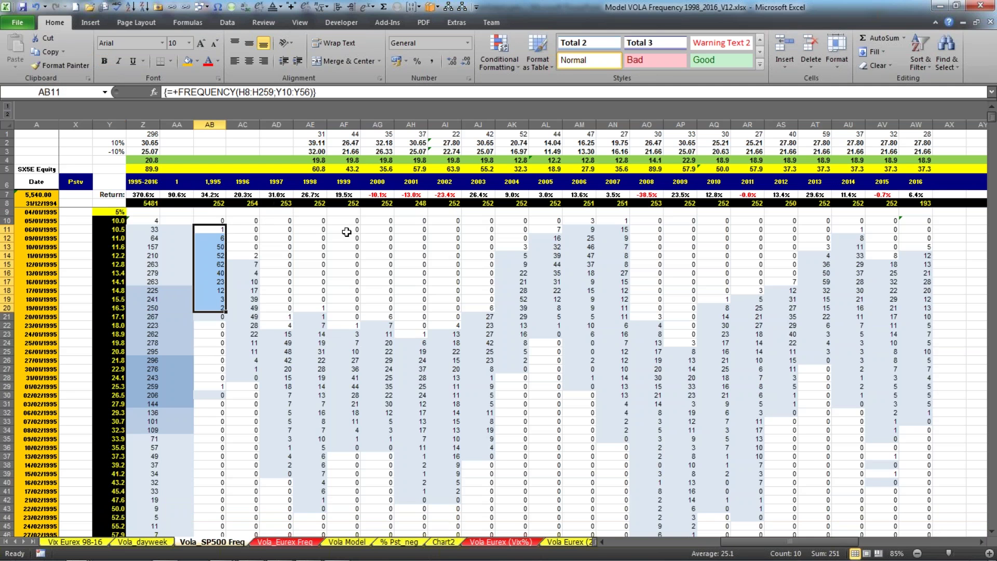
scroll(329, 298, "down", 7)
scroll(330, 213, "up", 7)
Compare the 1995 and 1996 annual returns in AB7 and AC7 with the volatility frequencies of those years
left_click(209, 195)
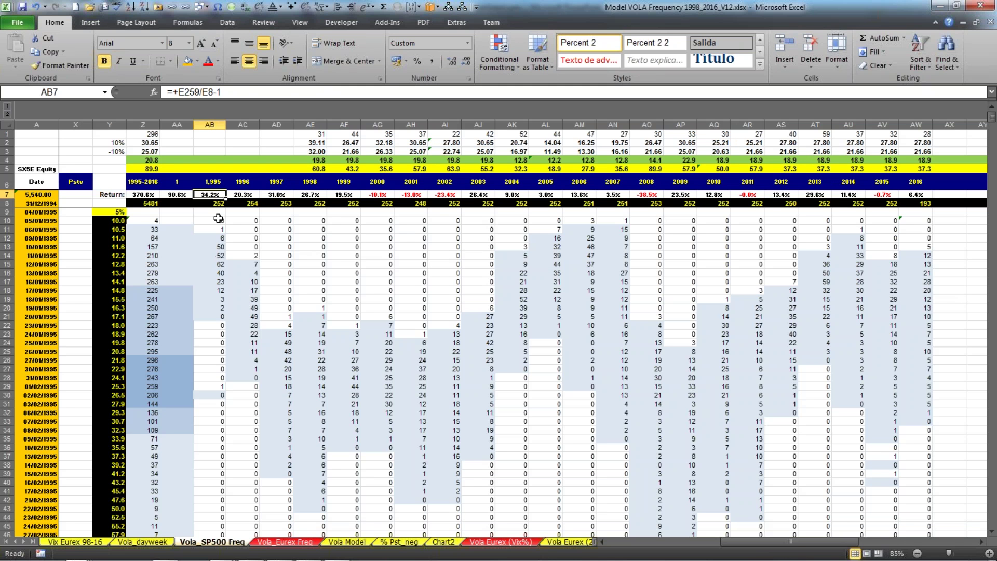
left_click_drag(213, 238, 211, 318)
left_click(244, 195)
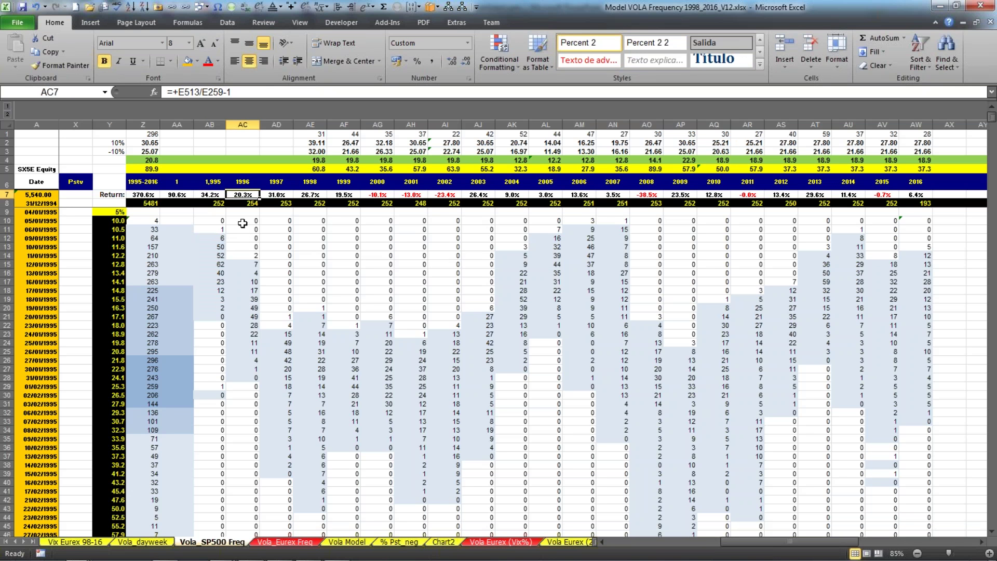
left_click_drag(242, 264, 238, 384)
Examine the volatility frequencies for 2000 in AG22:AG36 and 2001 in AH24:AH42, and the day totals for 2001 and 2002
left_click_drag(383, 323, 376, 449)
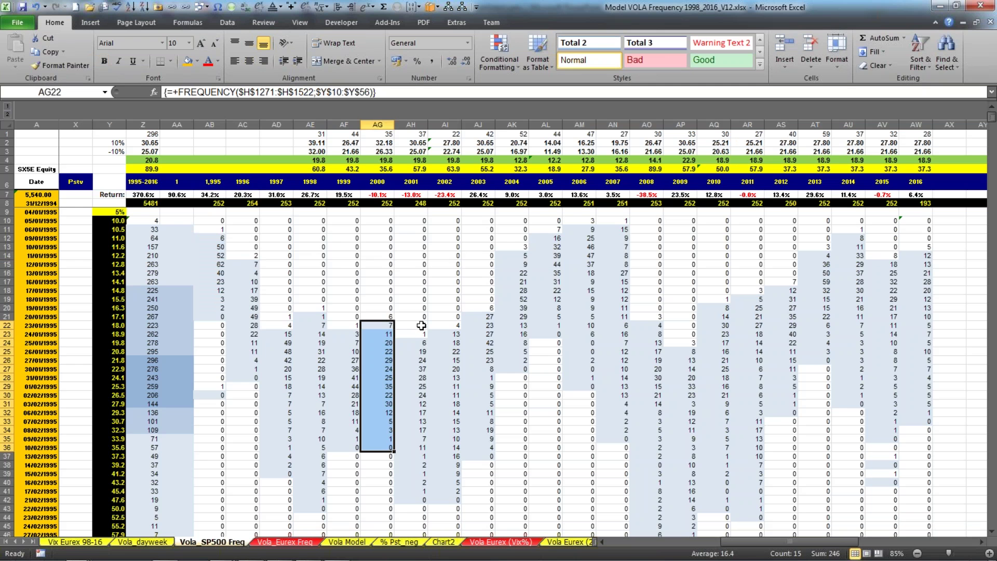
left_click(419, 203)
left_click(442, 204)
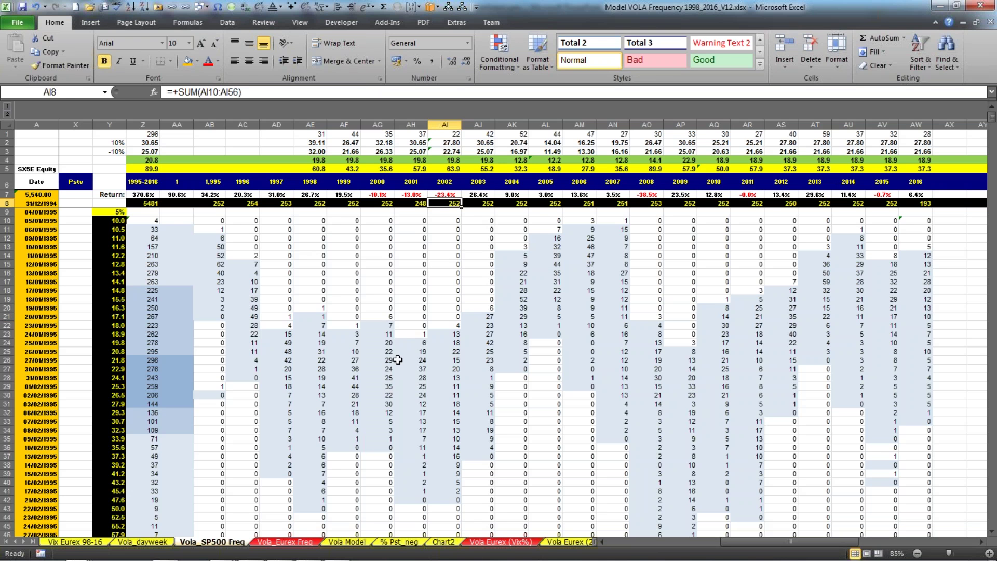
left_click_drag(406, 344, 396, 497)
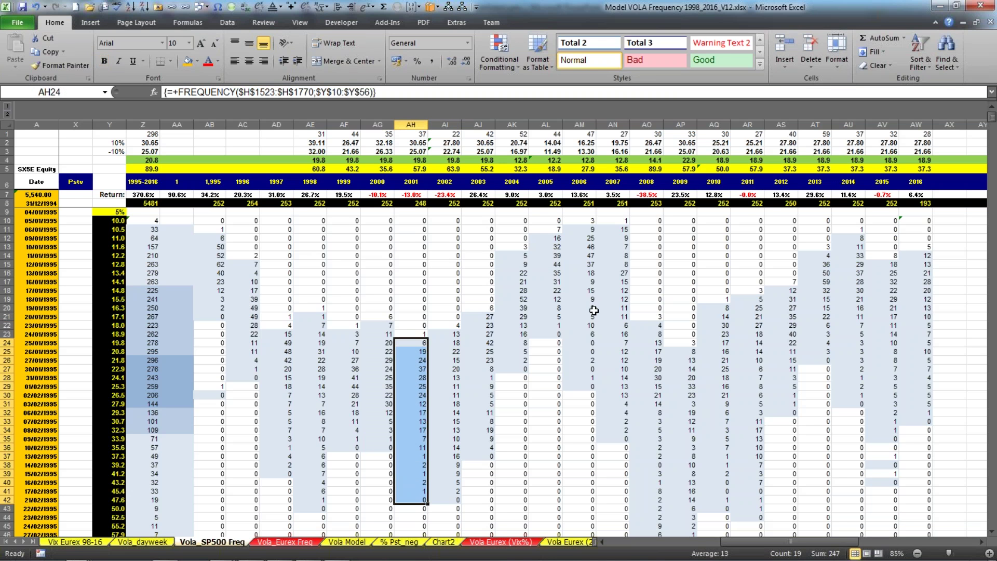
Examine the volatility frequencies for 2005 and 2006, and the wider spread for 2007 in AN10:AN33
left_click(555, 273)
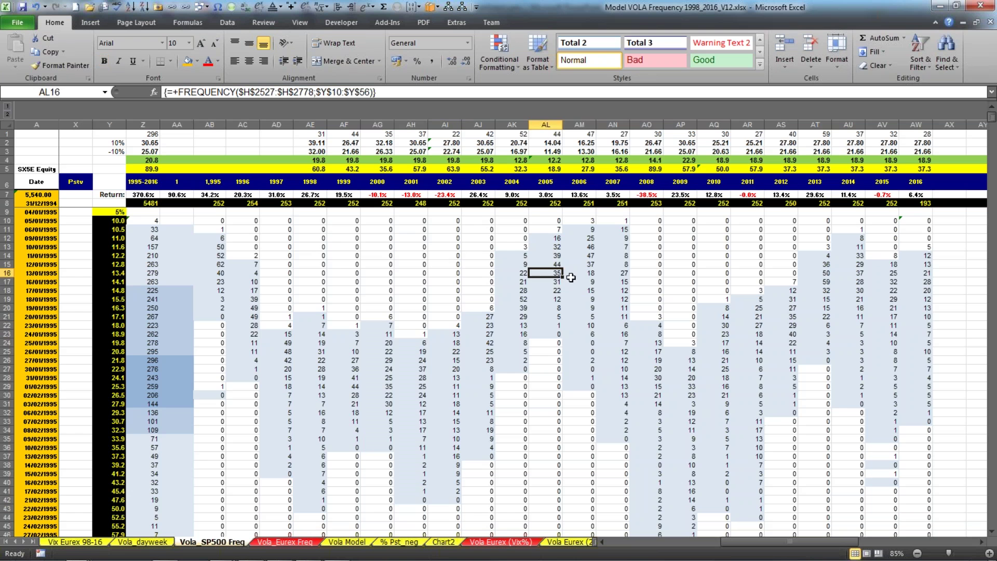
left_click(581, 282)
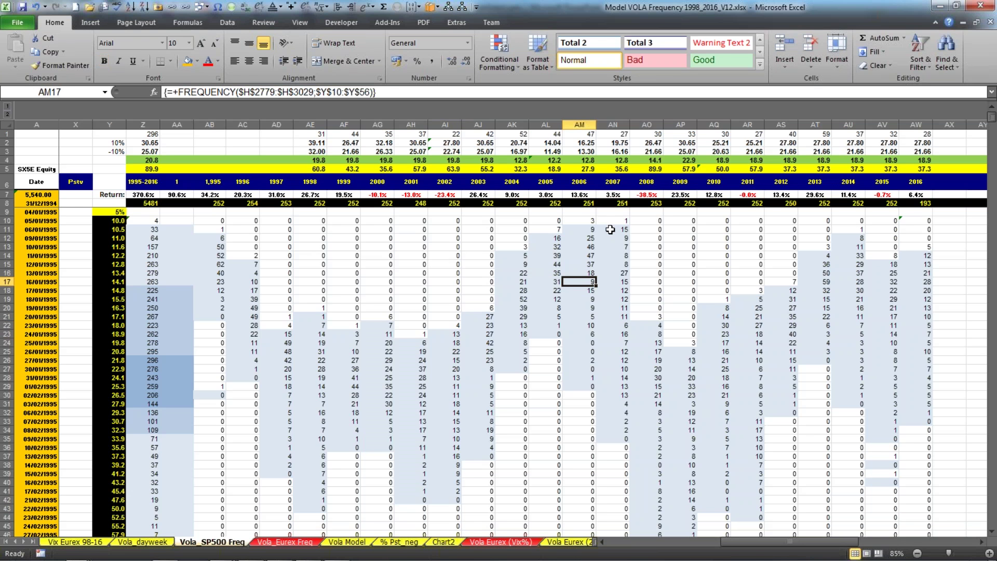
left_click_drag(612, 221, 612, 423)
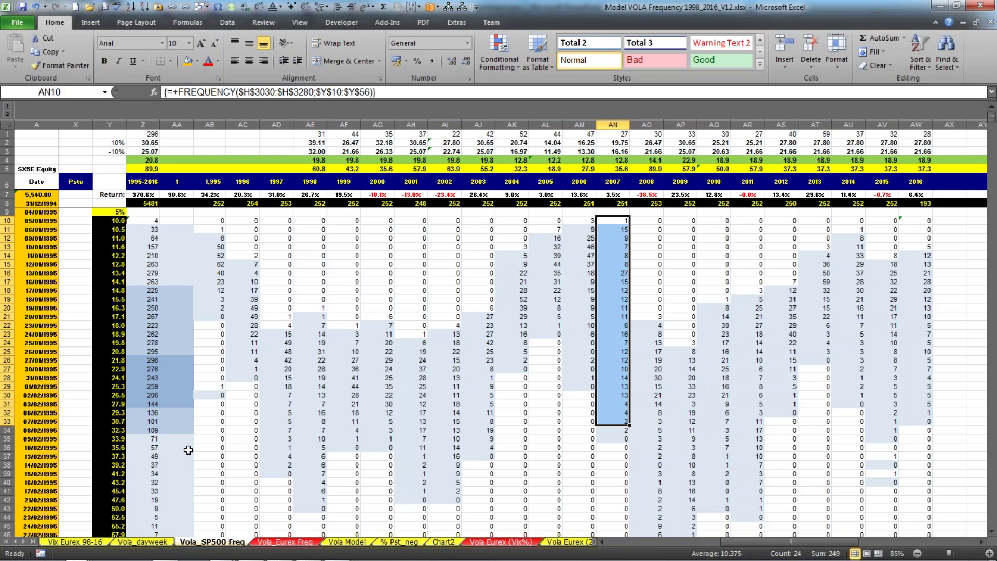
Examine the 2008 annual return in AO7 and the 2008 volatility frequencies in AO22:AO54
left_click(646, 196)
scroll(656, 348, "down", 1)
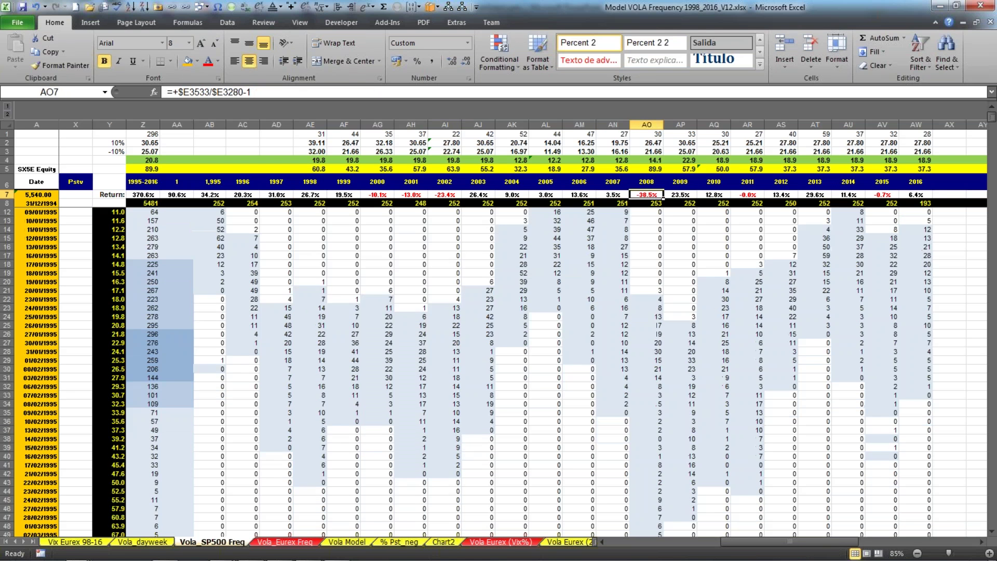
left_click(652, 298)
left_click_drag(652, 310, 645, 486)
scroll(645, 472, "up", 5)
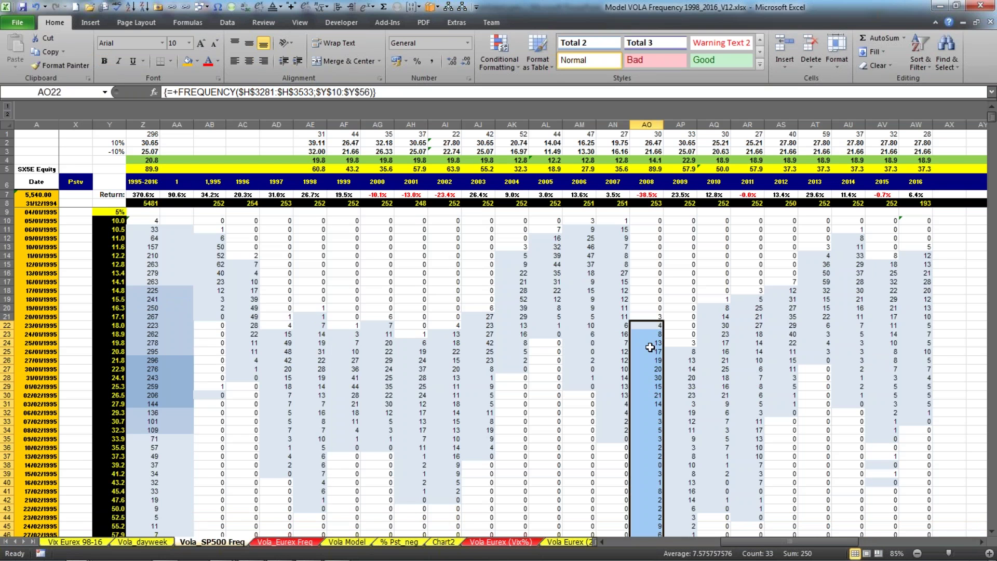
scroll(650, 347, "down", 8)
scroll(650, 347, "up", 5)
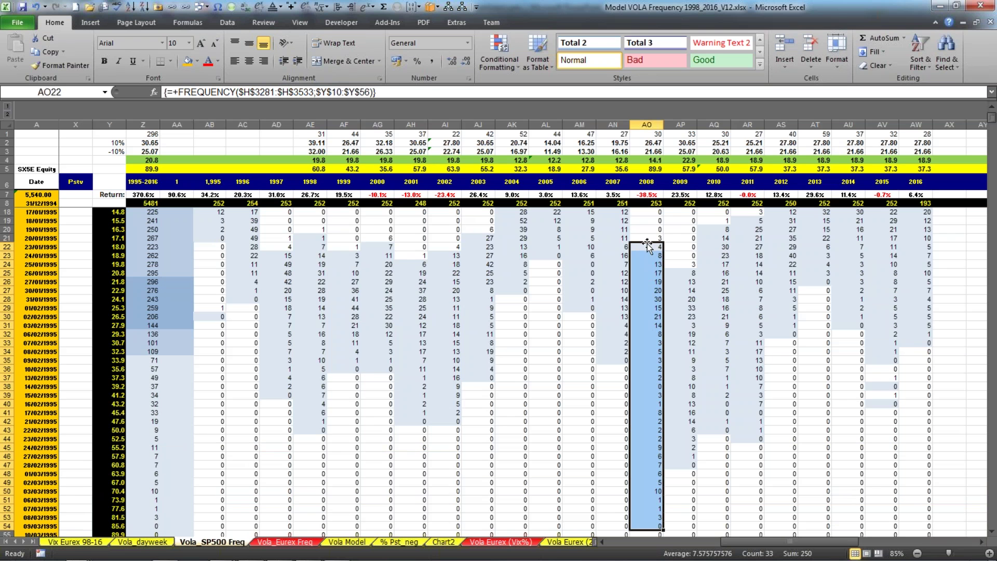
Examine the 2008 frequency at the 81.5 volatility level, the 2009 frequencies in AP24:AP47 and the year headings from 2008 to 2013
left_click(643, 517)
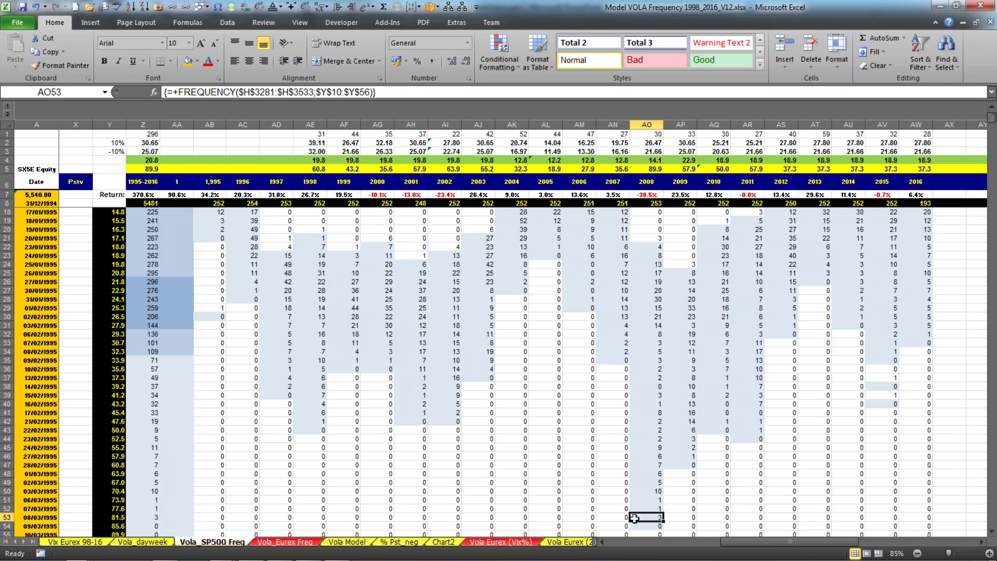
scroll(634, 518, "down", 3)
scroll(655, 410, "up", 4)
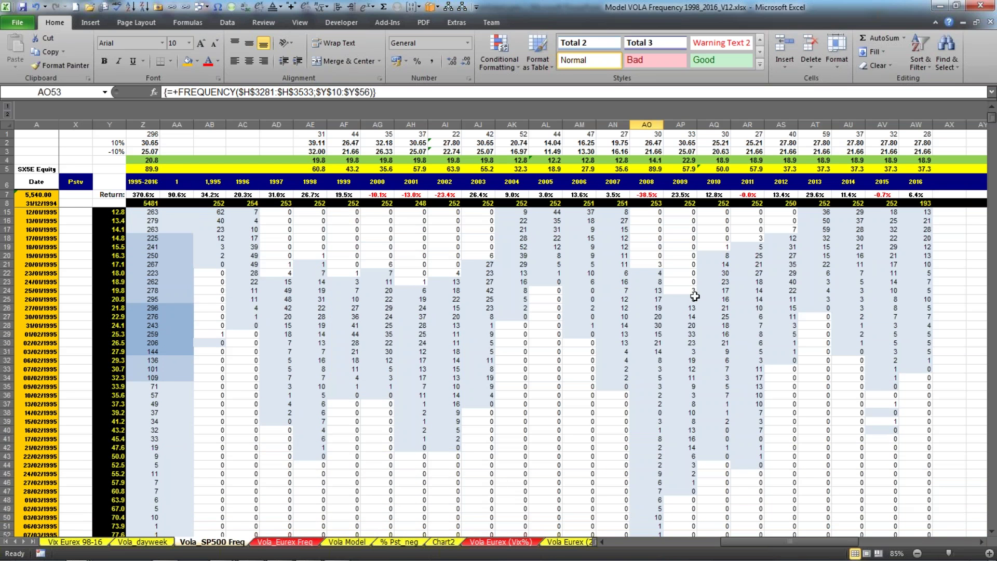
left_click_drag(681, 290, 678, 488)
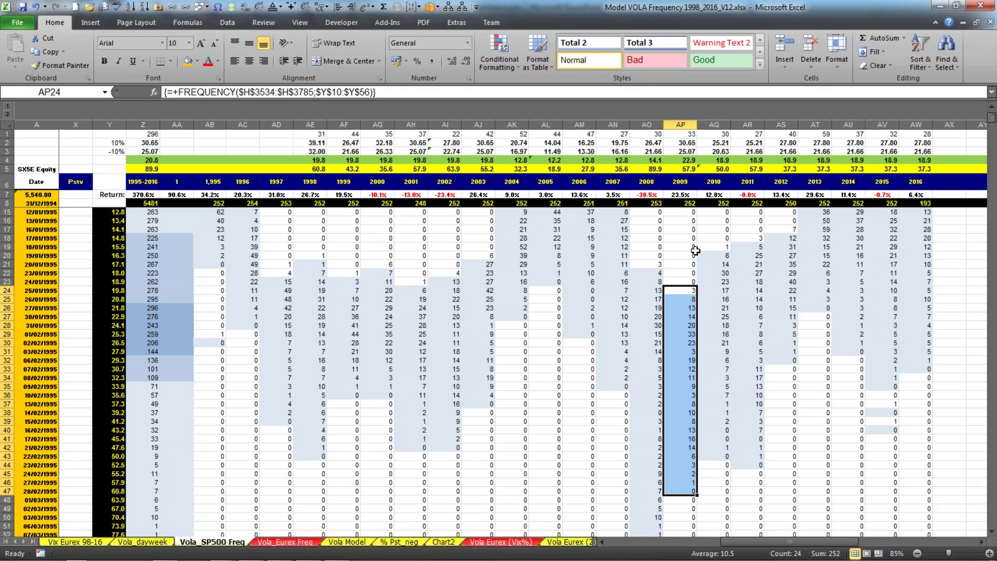
left_click_drag(645, 183, 815, 182)
Switch to the Vola_Eurex Freq sheet and examine the 2008 return in AJ7 and the 2008 volatility frequencies from AJ23 down
left_click(281, 541)
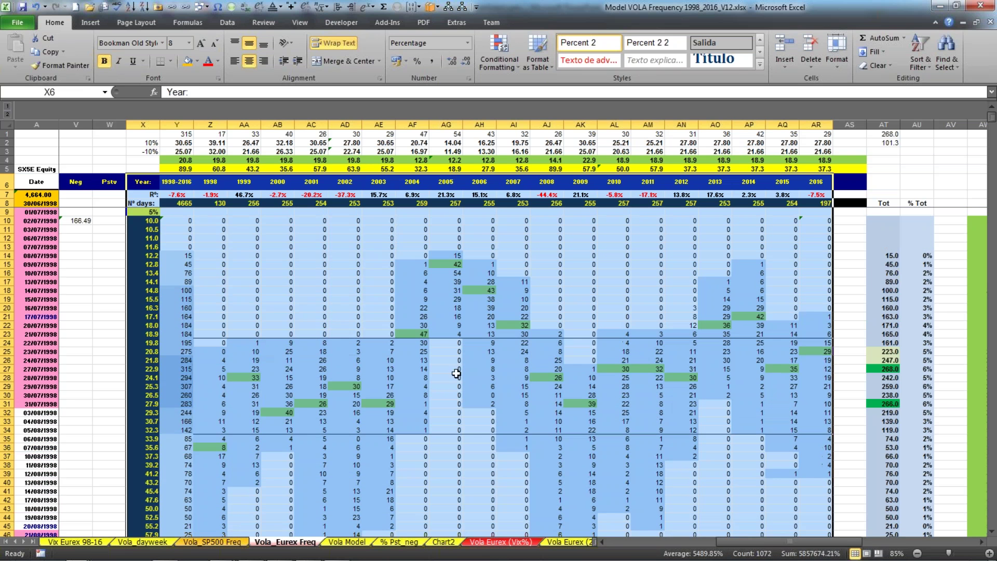
left_click(554, 361)
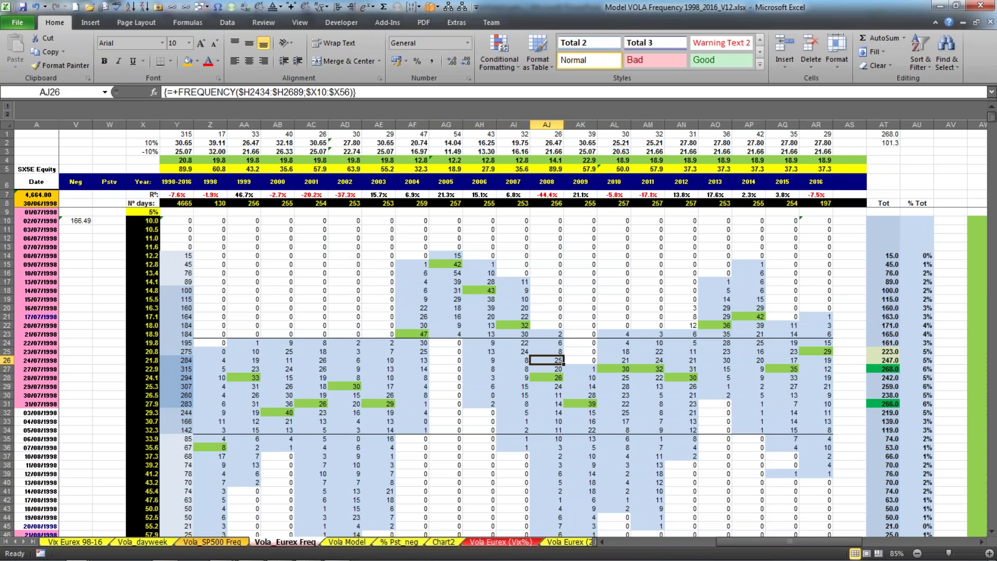
left_click(549, 195)
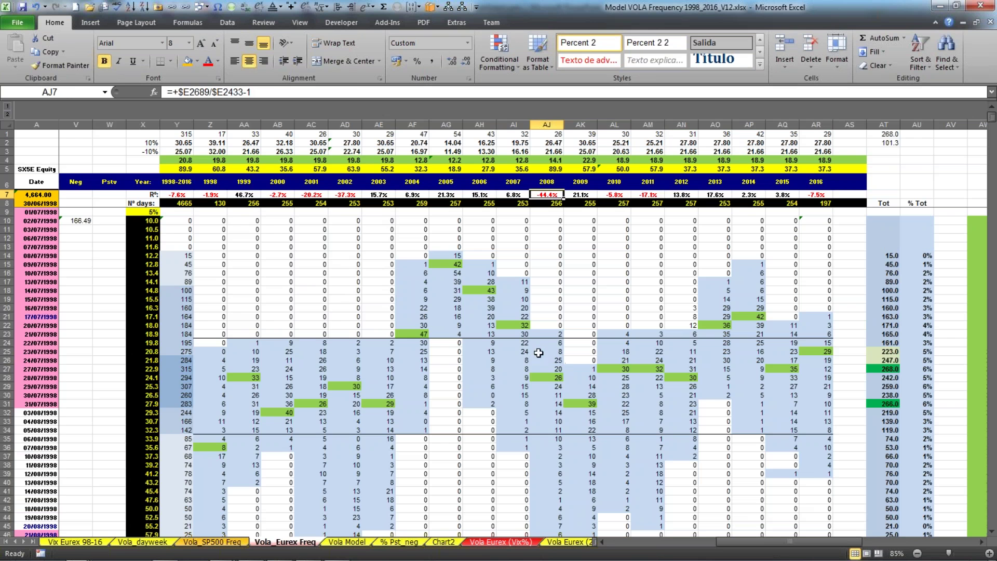
left_click_drag(550, 336, 555, 535)
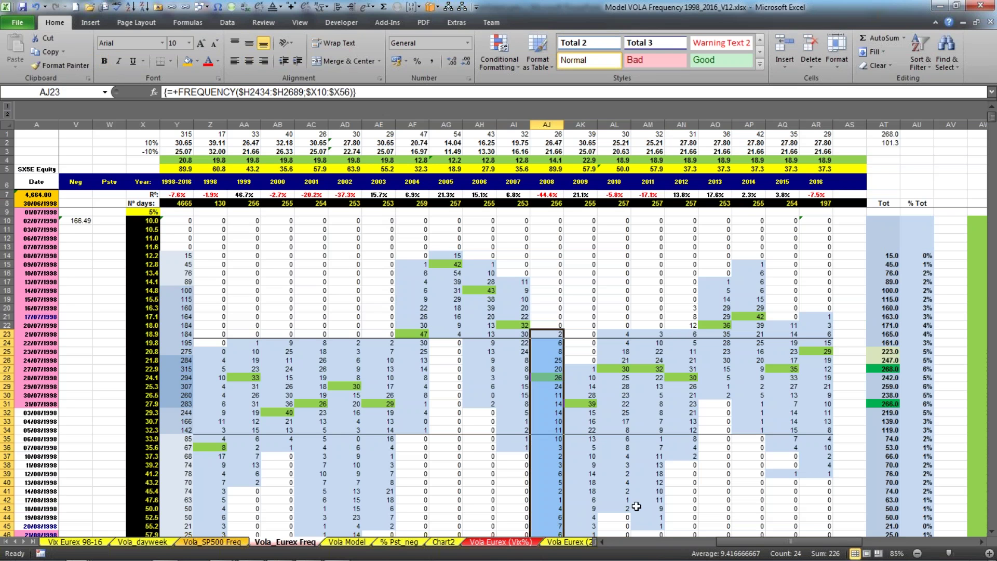
left_click(991, 532)
left_click(991, 532)
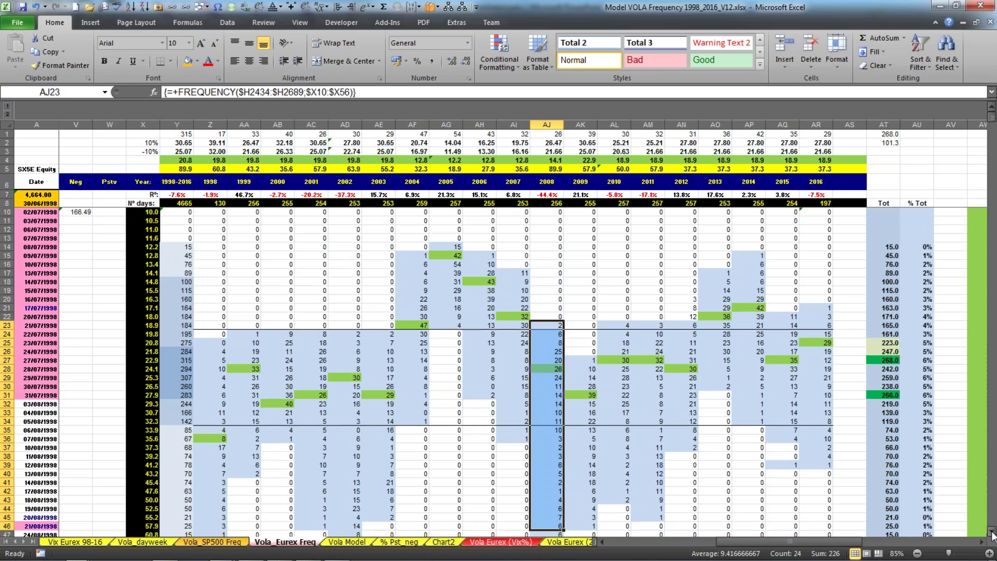
left_click(991, 532)
left_click(991, 531)
left_click(991, 531)
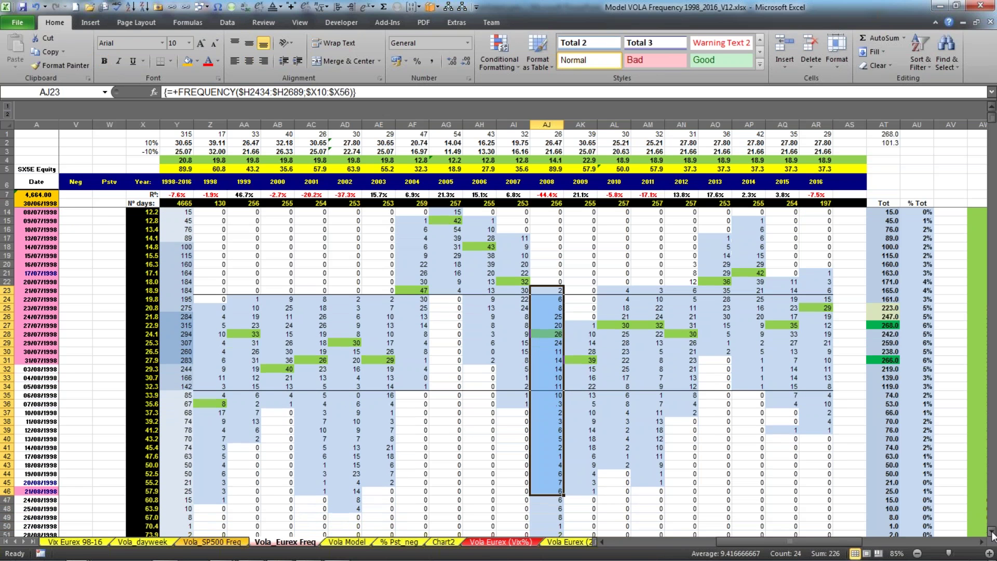
Examine the Eurex annual returns for 2000 to 2002 in AB7:AD7 and the 2016 volatility frequency in AR24
left_click_drag(278, 195, 350, 196)
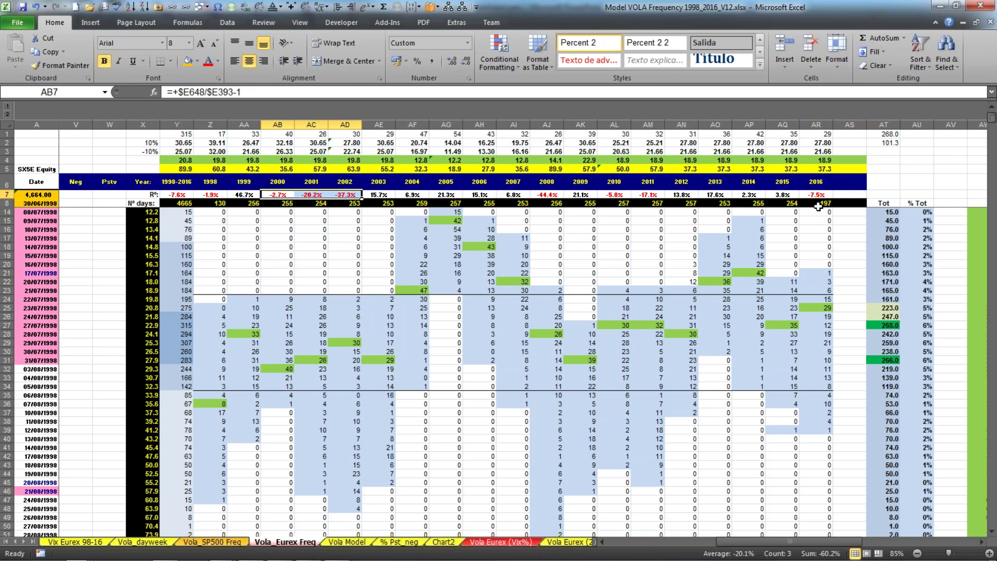
left_click(811, 298)
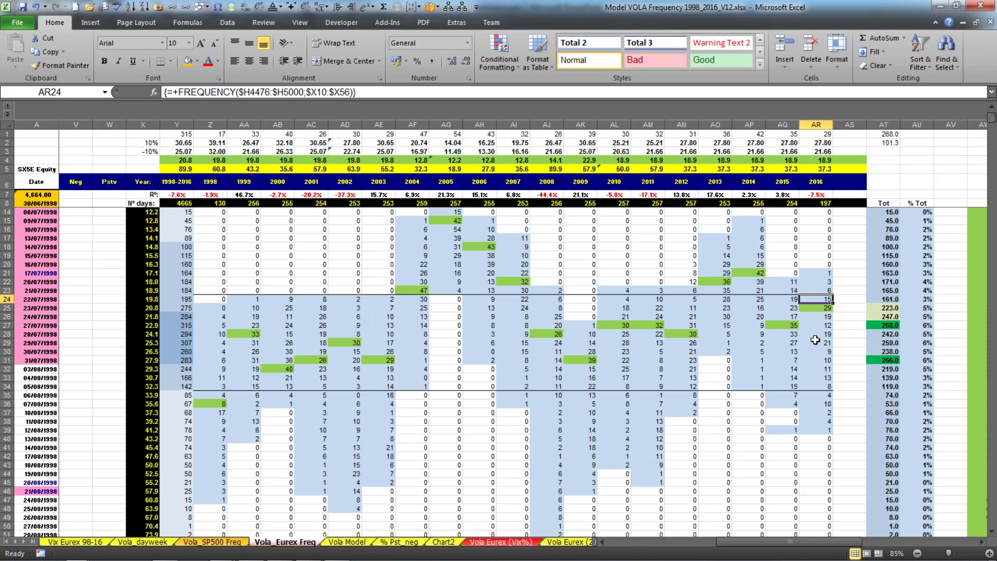